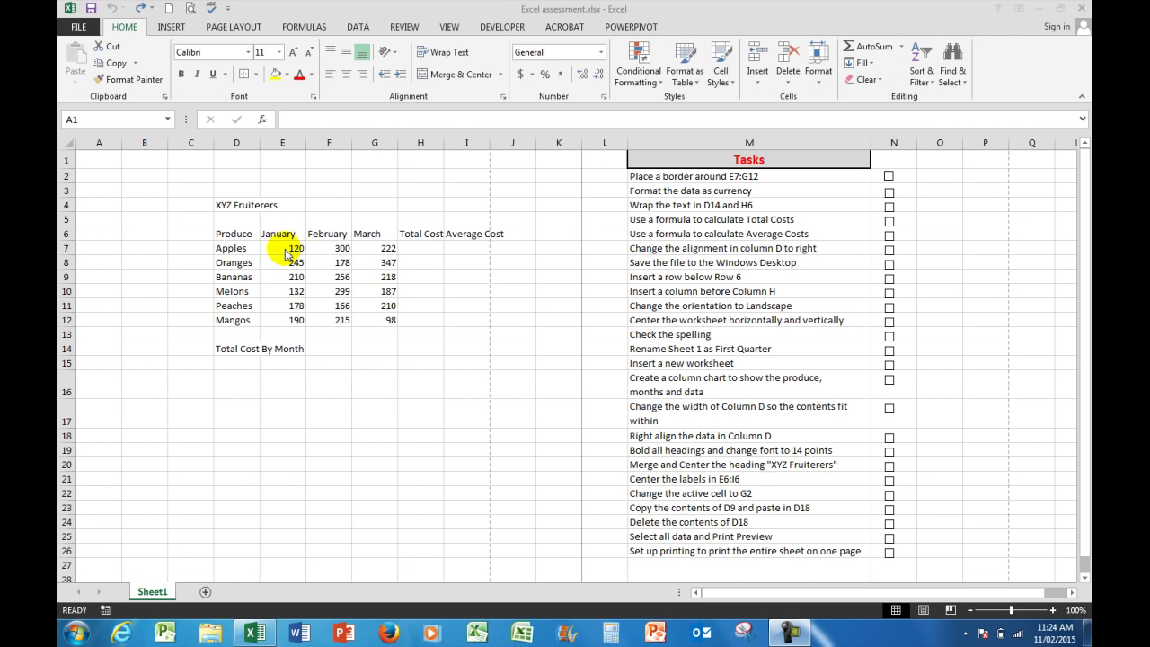
Apply an outside border around E7:G12 and tick off the border task in the task list
drag(284, 251, 372, 320)
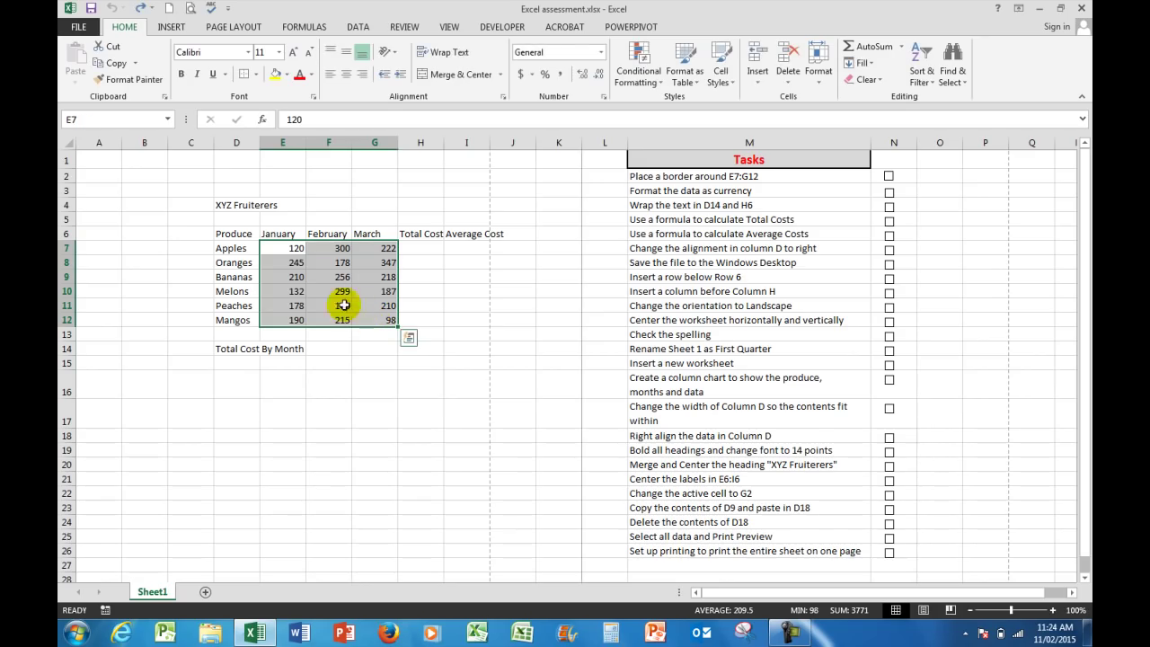
click(256, 73)
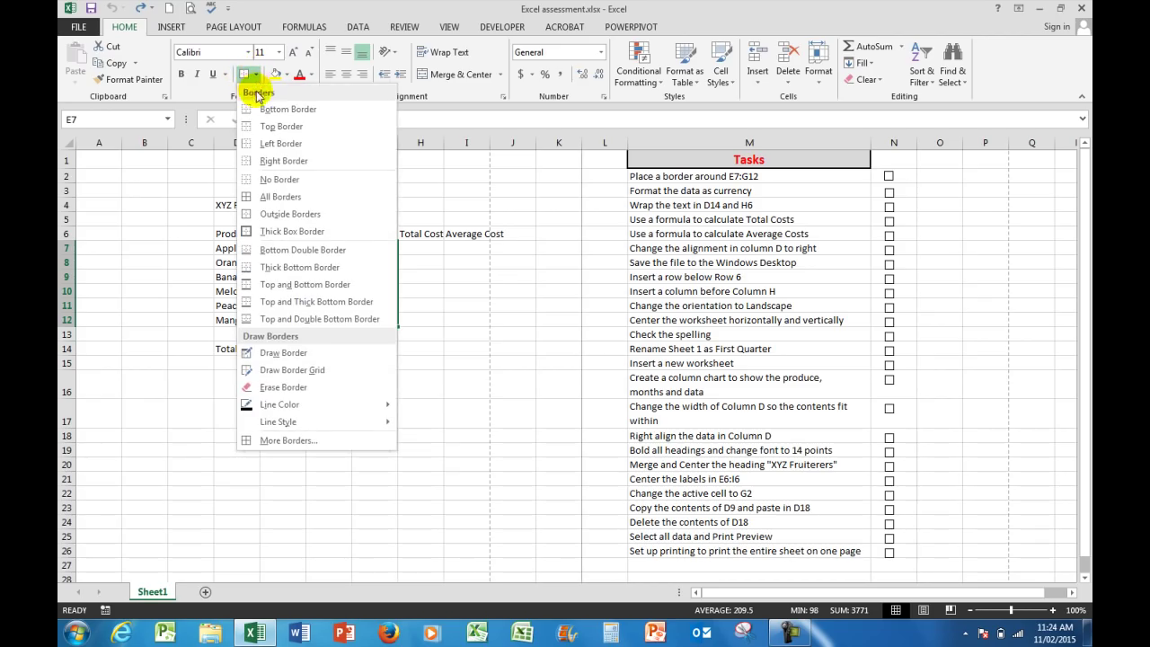
click(282, 215)
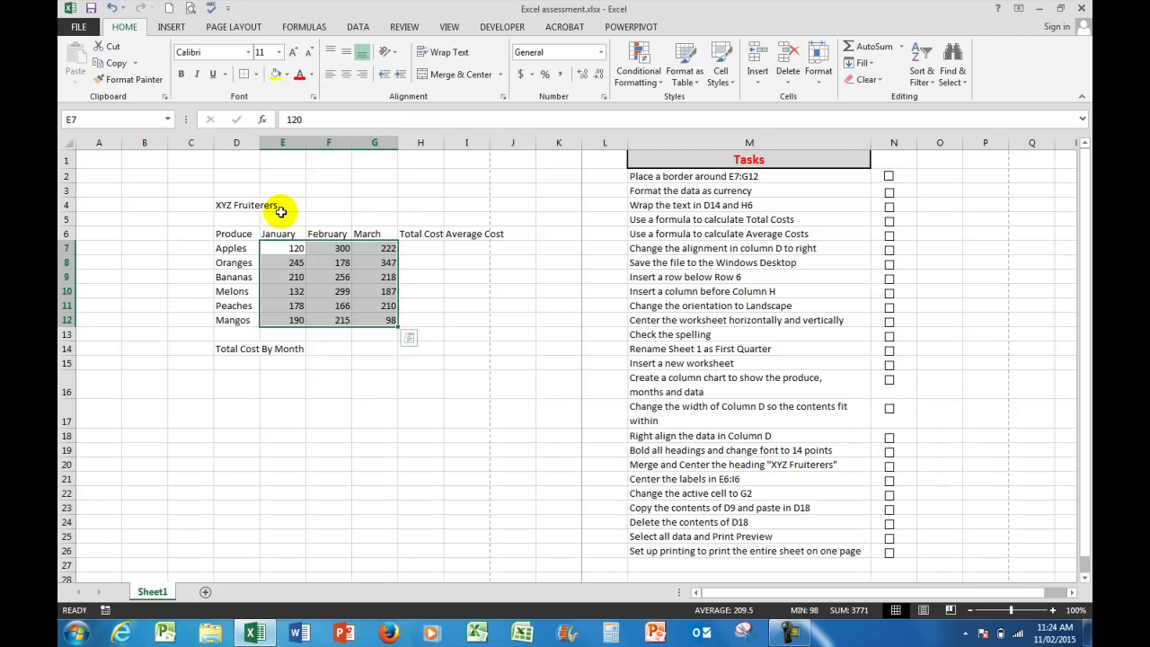
click(96, 159)
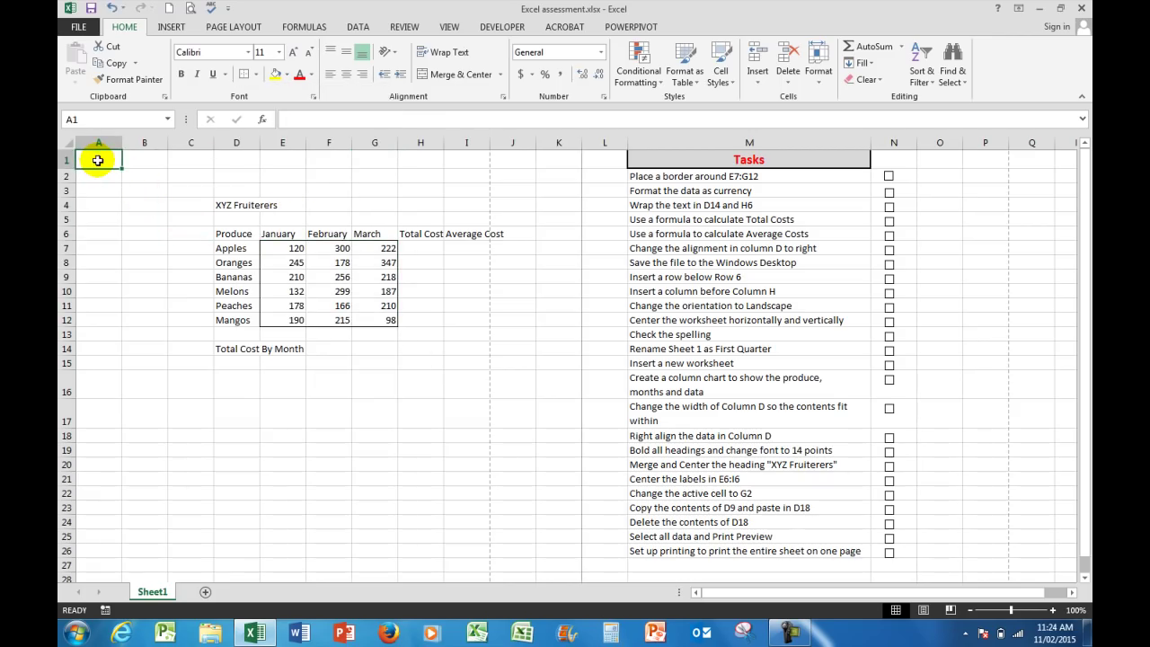
click(888, 178)
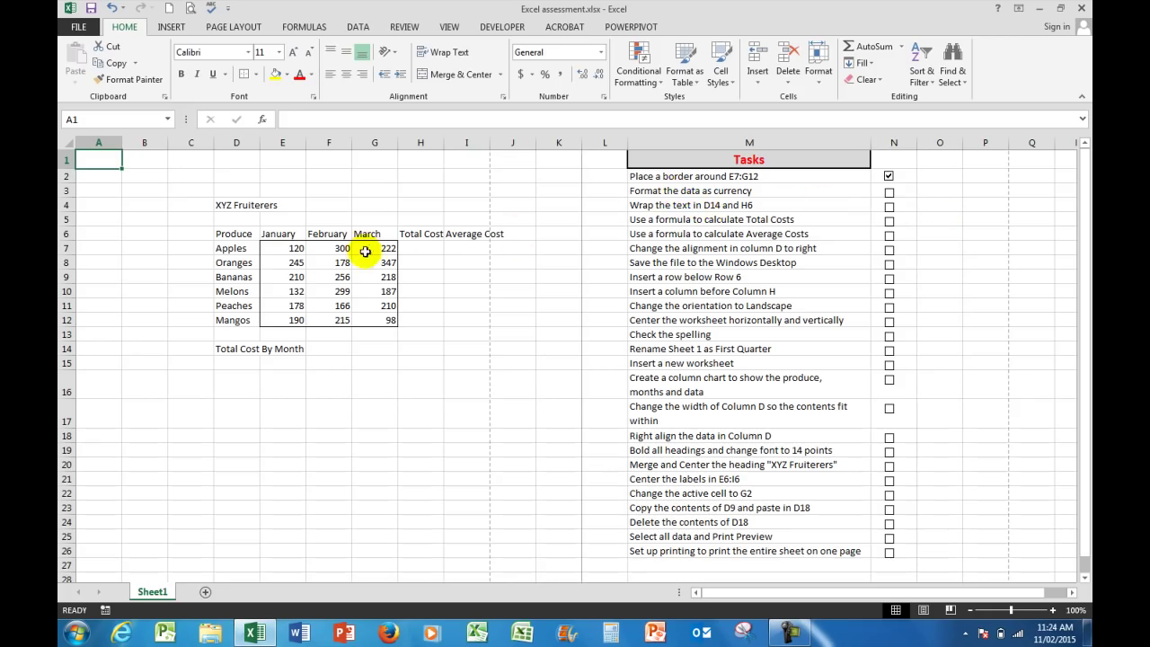
Format E7:G12 as English (United States) dollar accounting with no decimal places, and tick off the currency task
click(280, 248)
drag(304, 248, 382, 320)
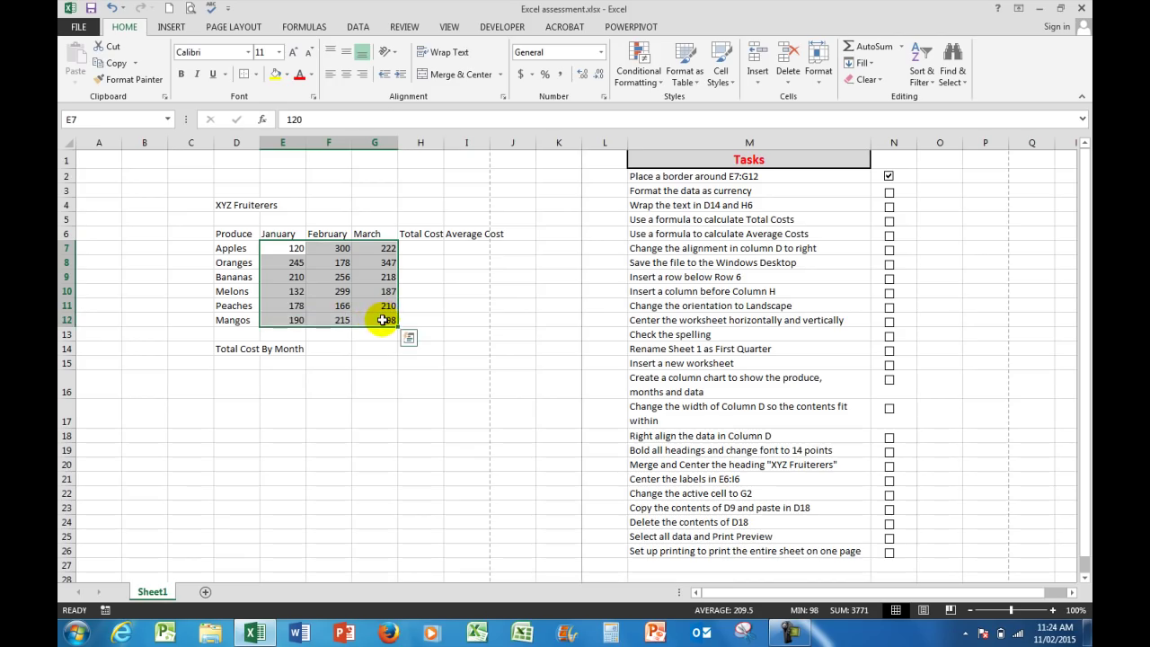
click(532, 76)
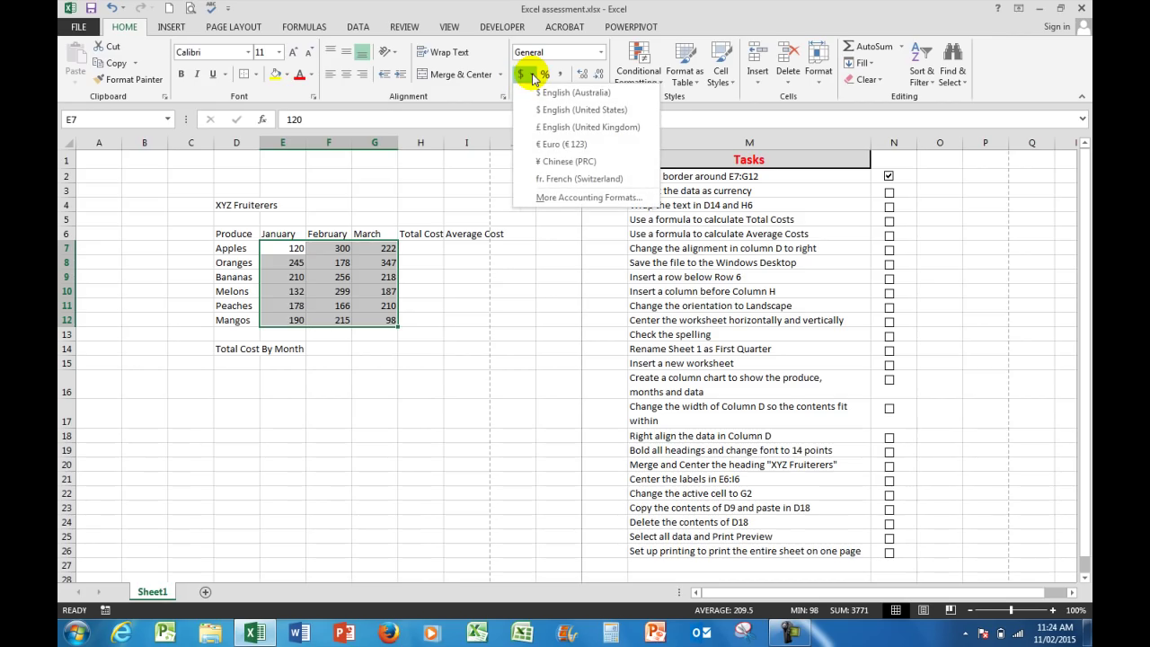
click(557, 113)
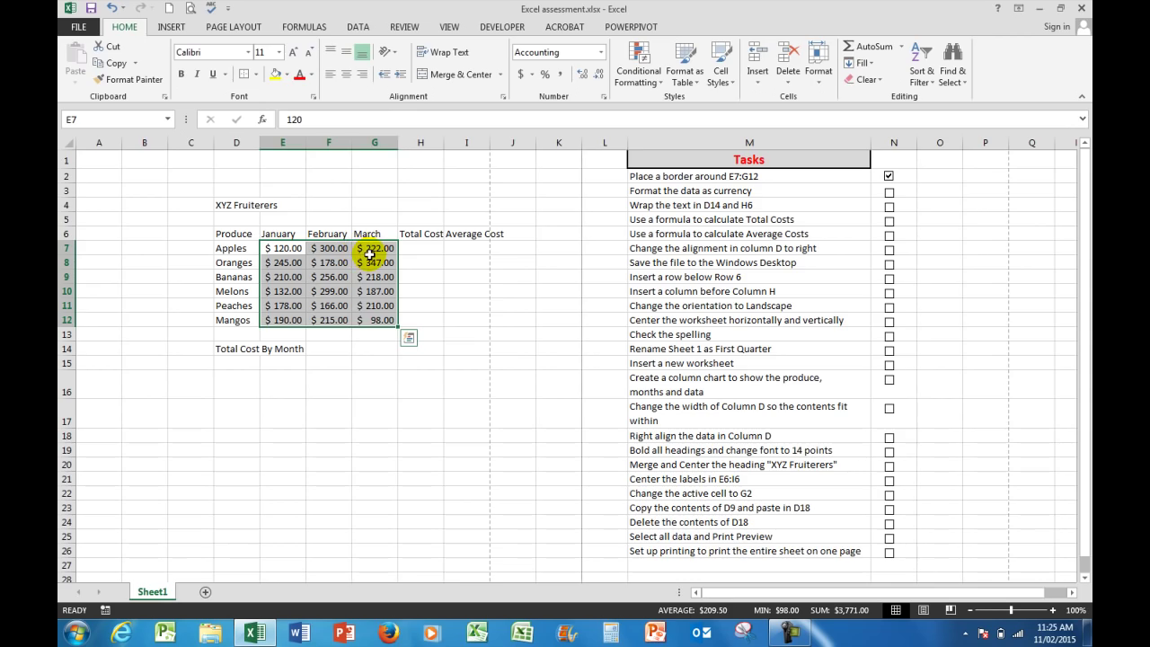
click(600, 79)
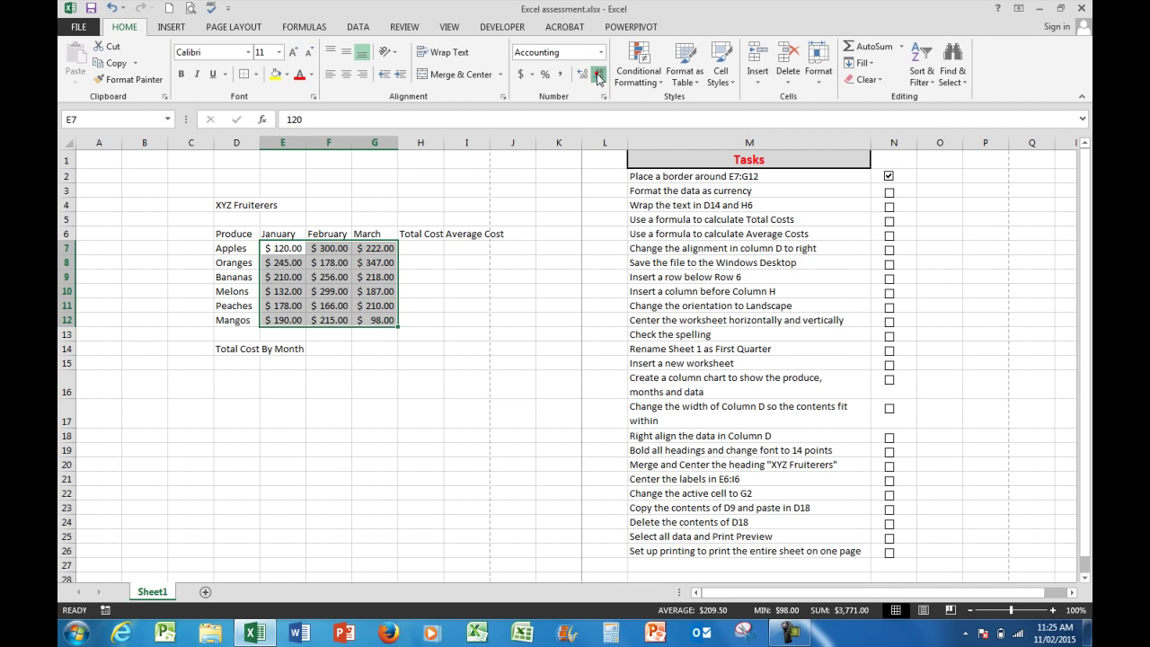
click(599, 79)
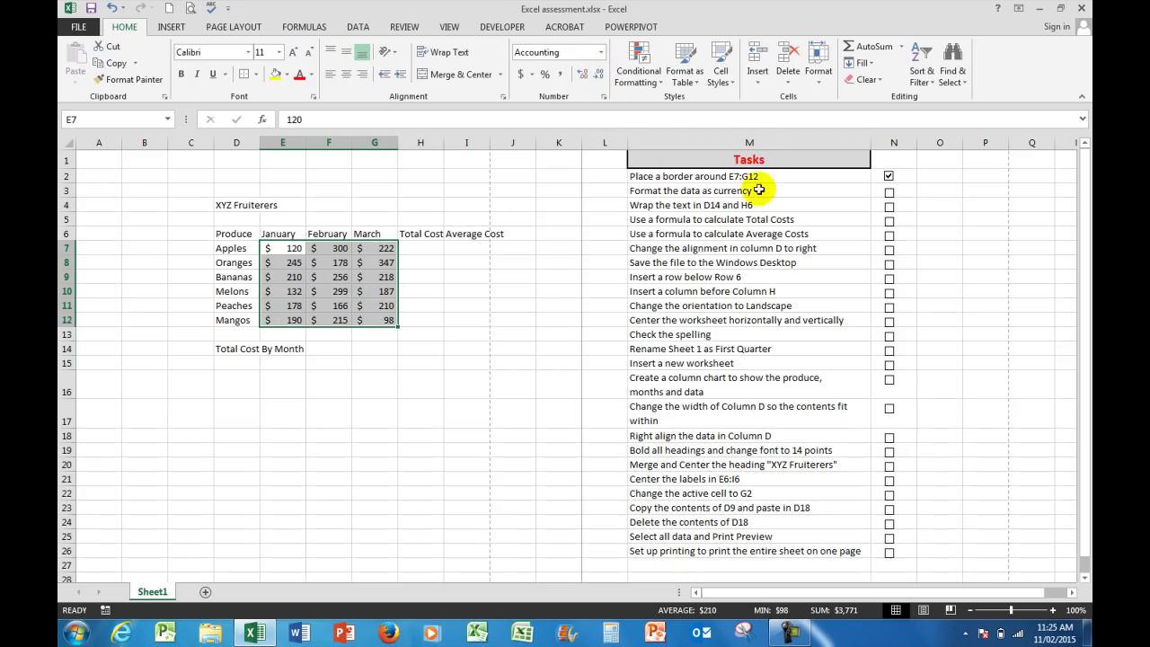
click(888, 193)
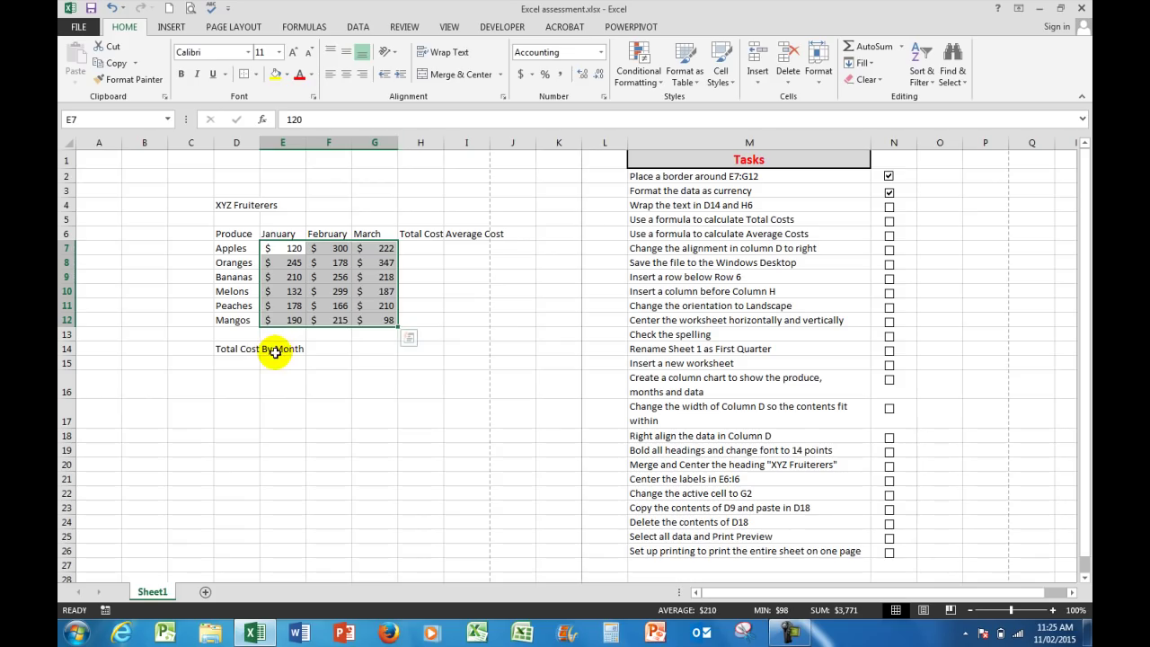
Wrap the text in D14 and H6, and tick off the wrap text task
click(230, 349)
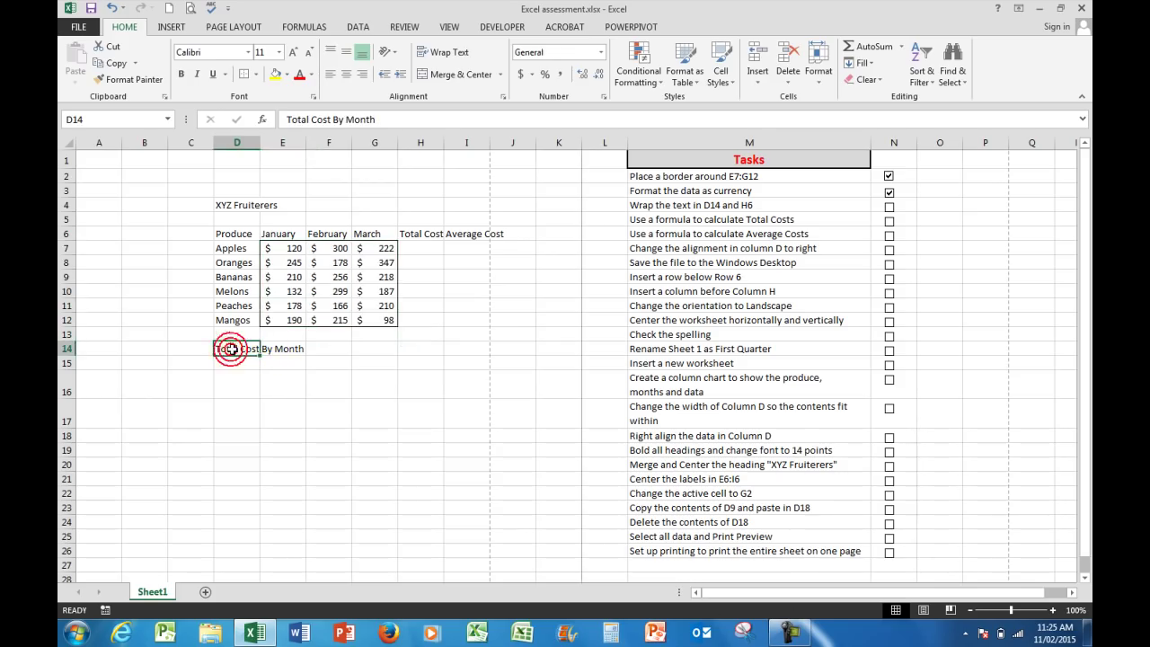
click(450, 54)
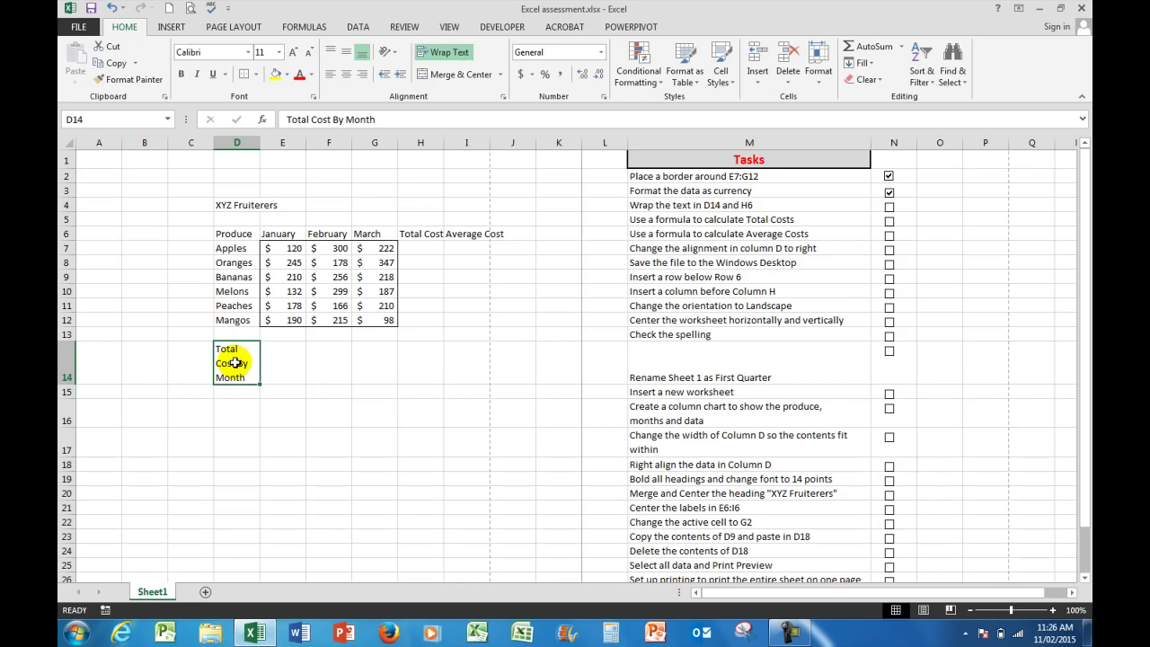
click(421, 233)
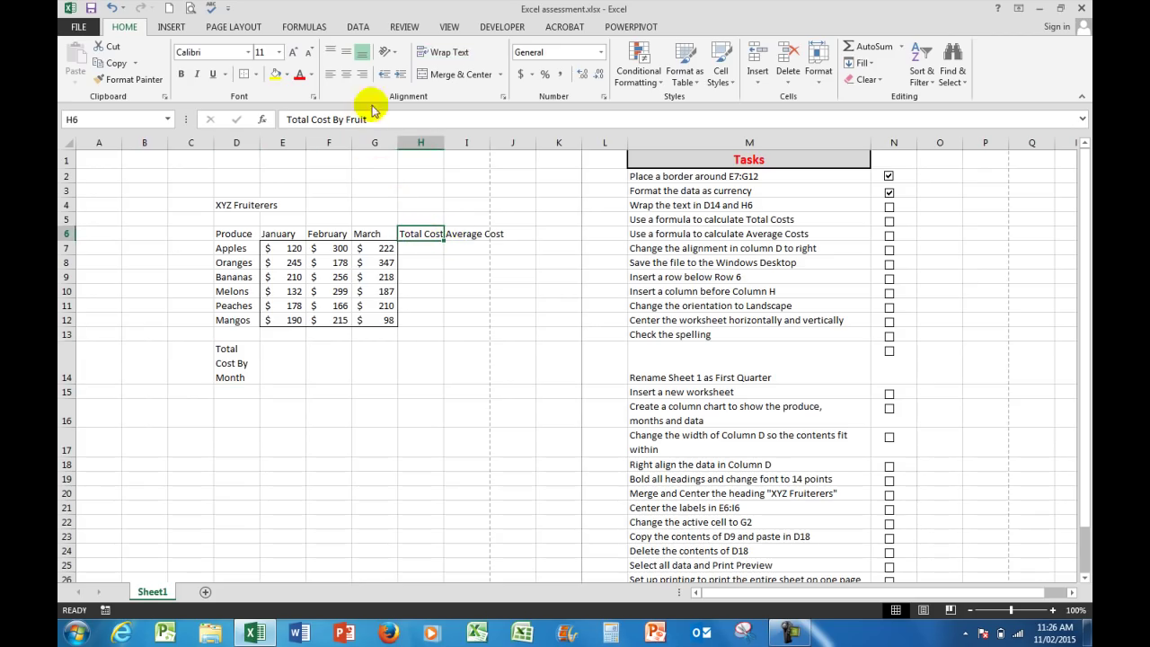
click(446, 54)
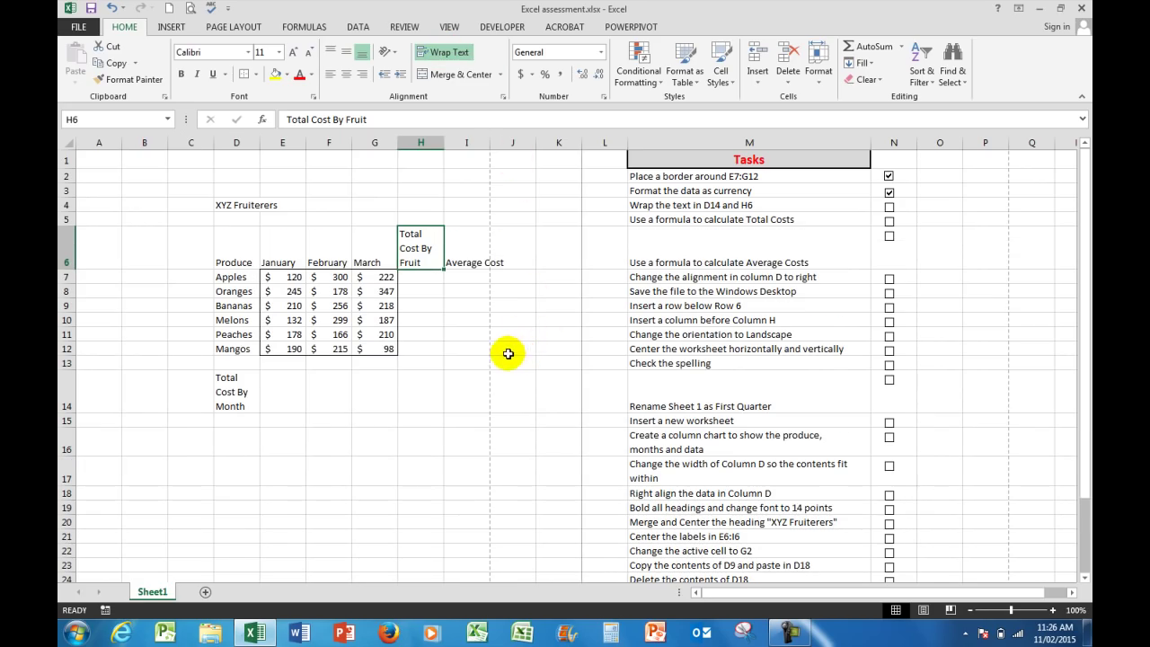
click(888, 209)
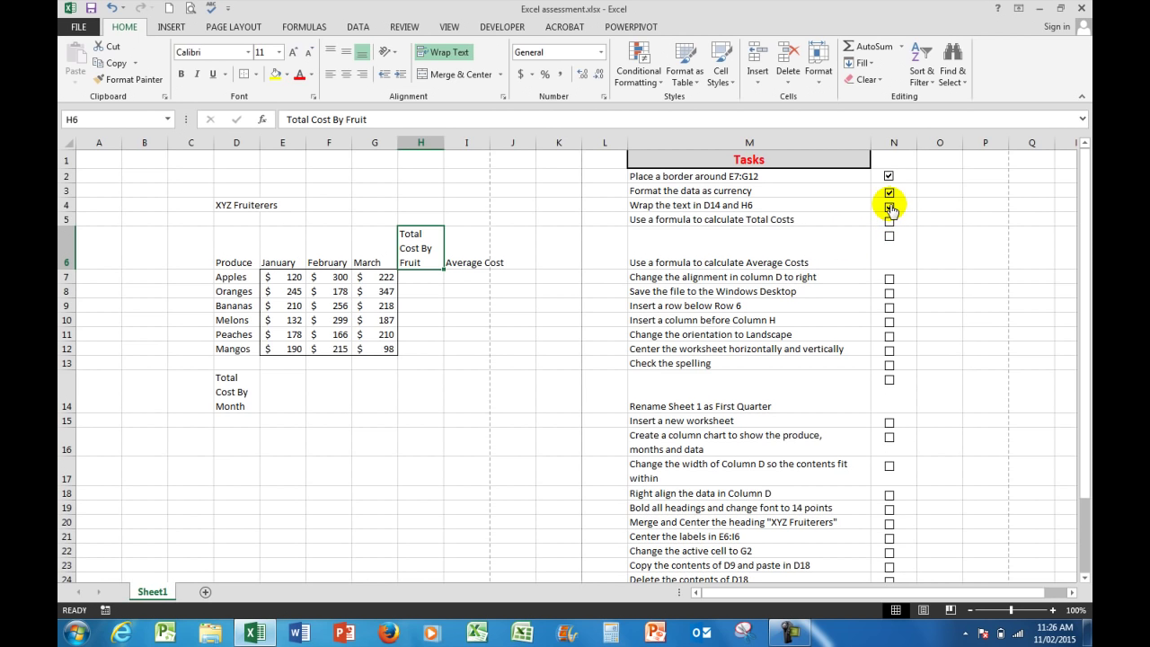
Enter the formula =AVERAGE(E7:G7) in I7 for the average cost of apples
click(465, 278)
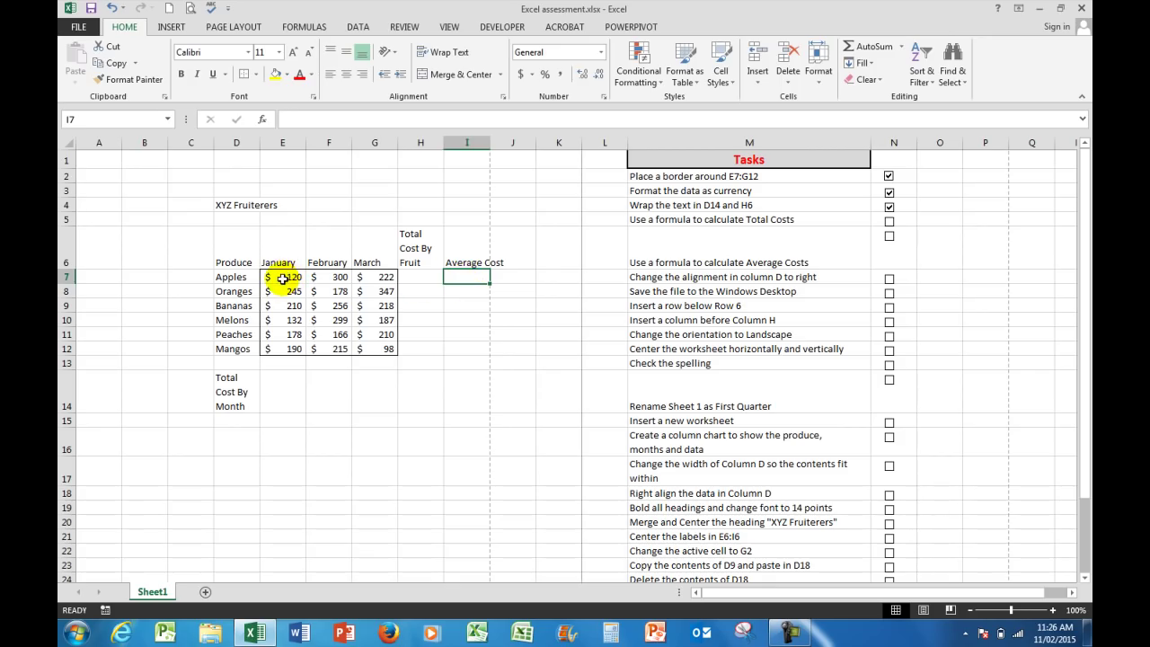
drag(282, 278, 374, 278)
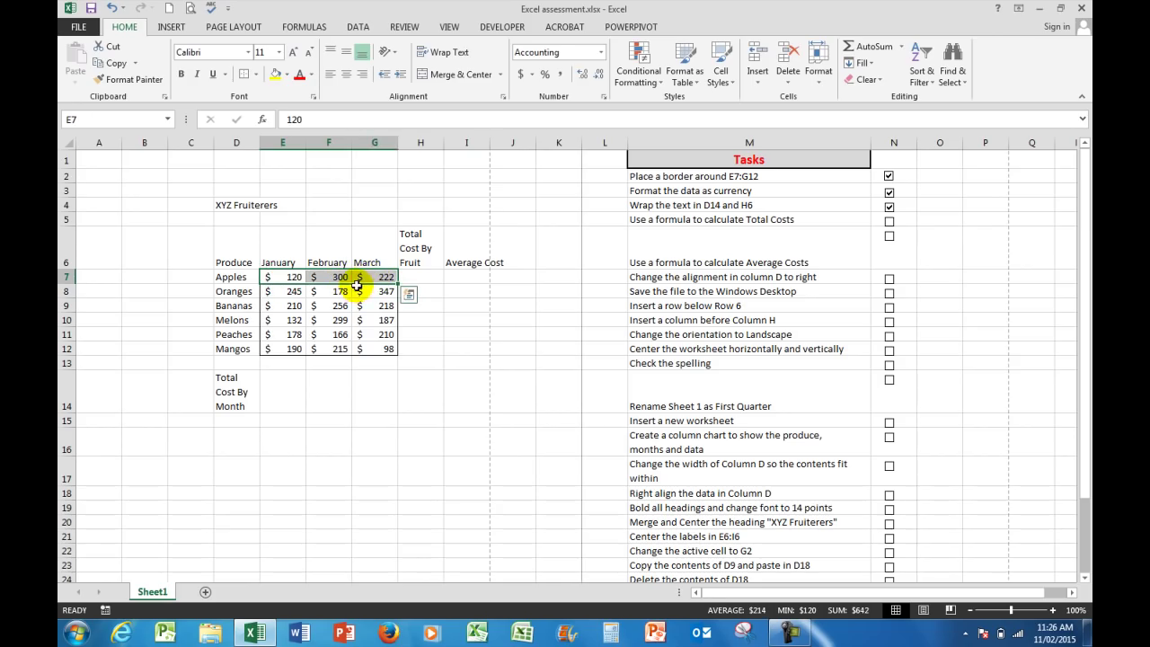
click(466, 276)
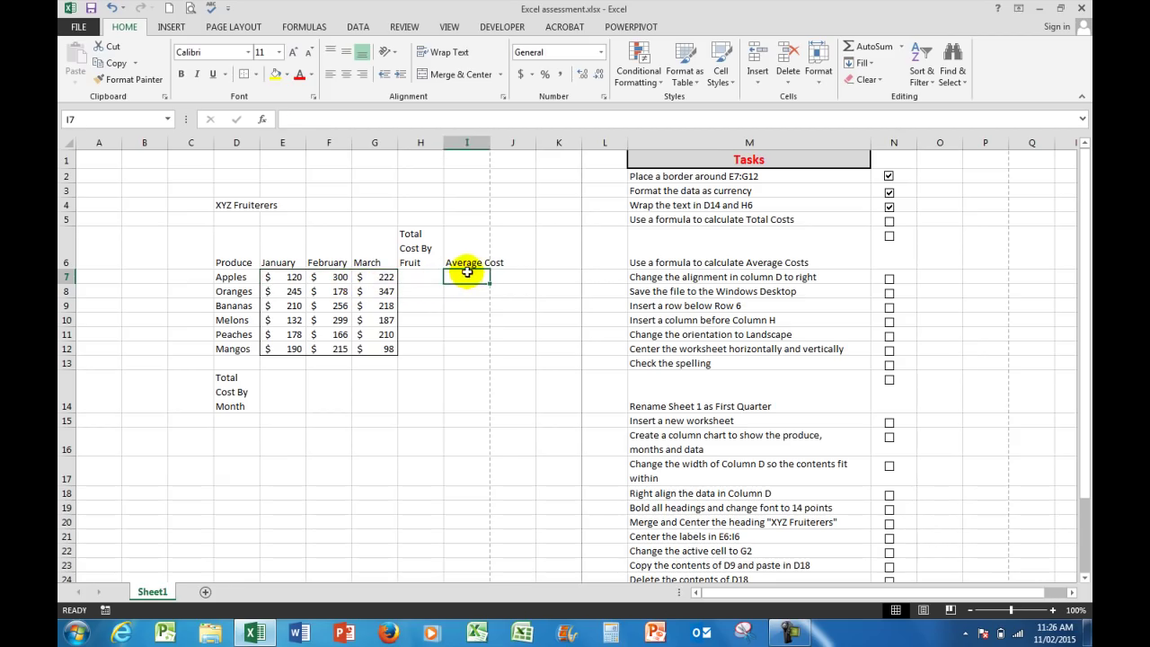
click(903, 48)
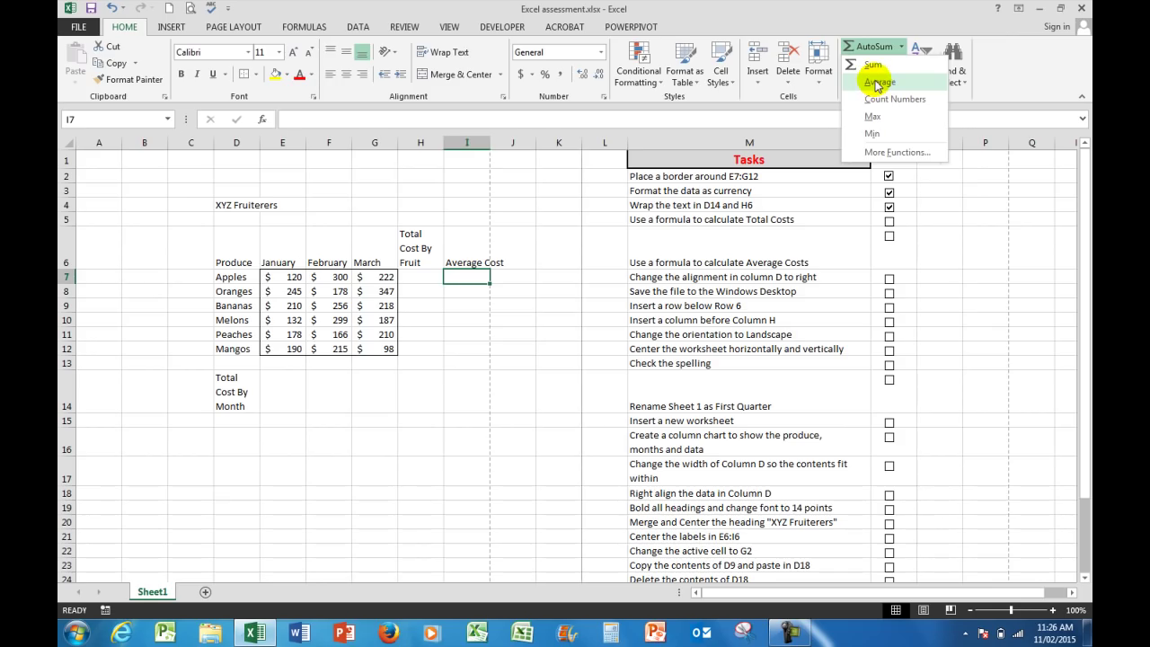
click(877, 82)
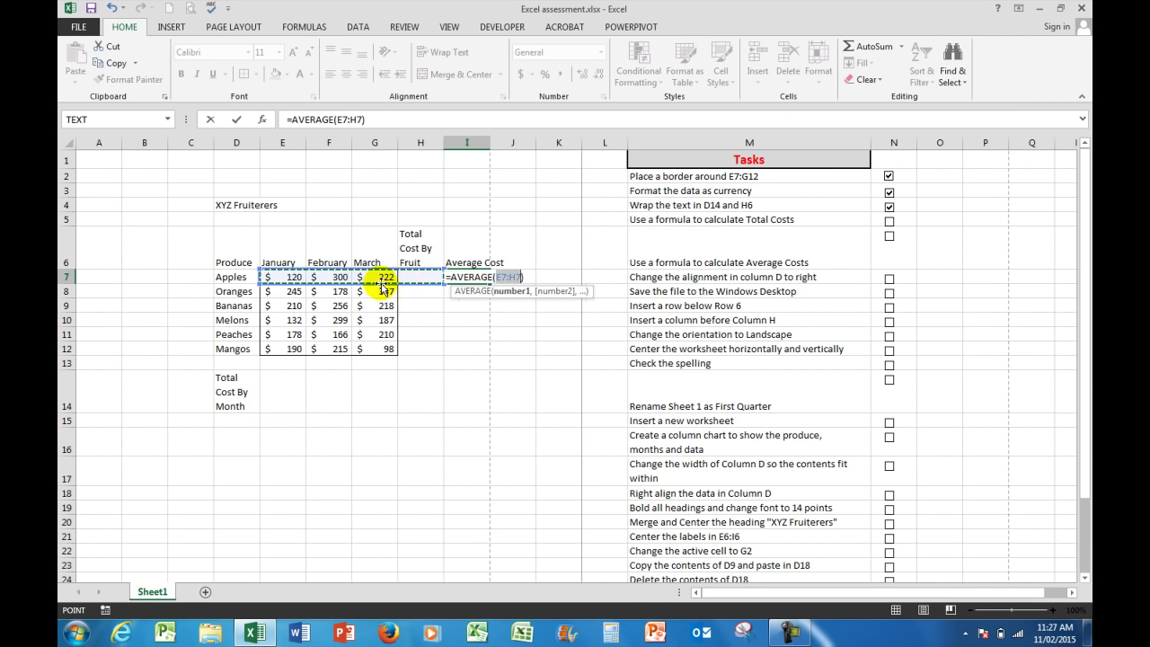
drag(284, 278, 369, 284)
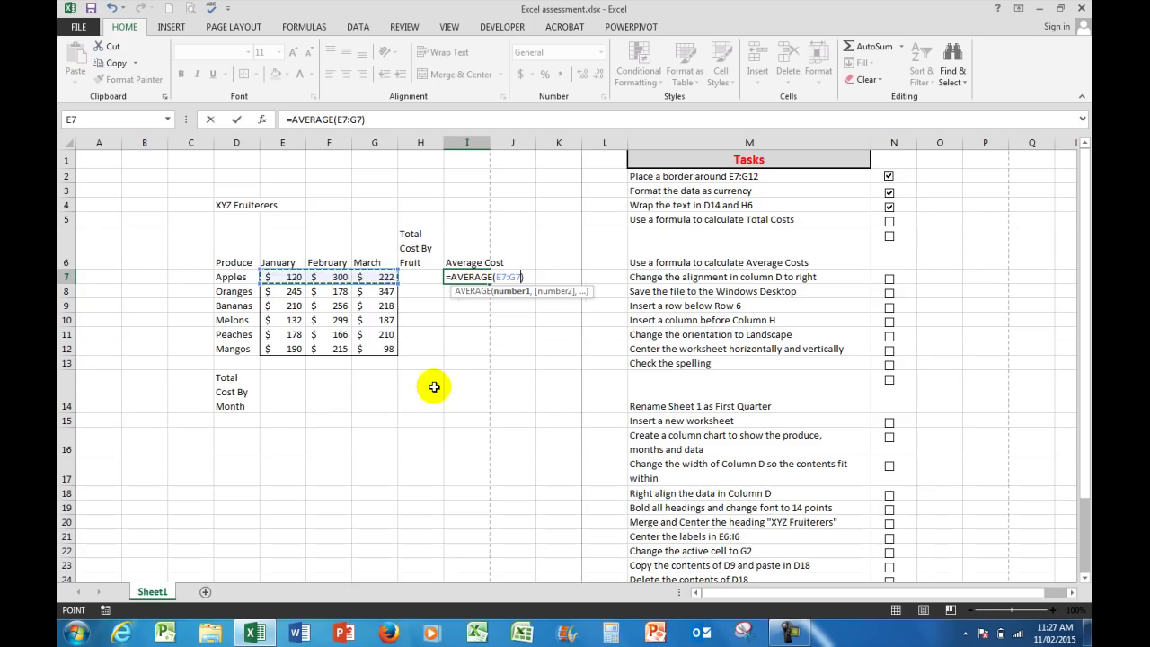
key(ctrl+Return)
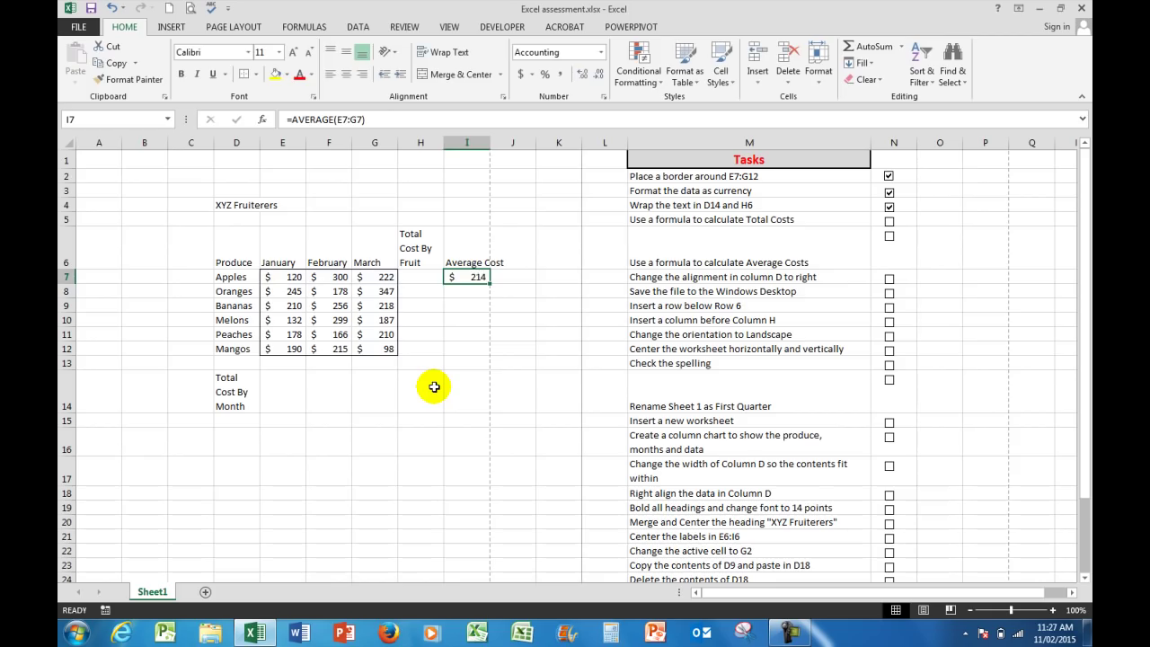
Copy the average formula from I7 down through I12 and tick off the Average Costs task
drag(489, 282, 477, 358)
click(462, 280)
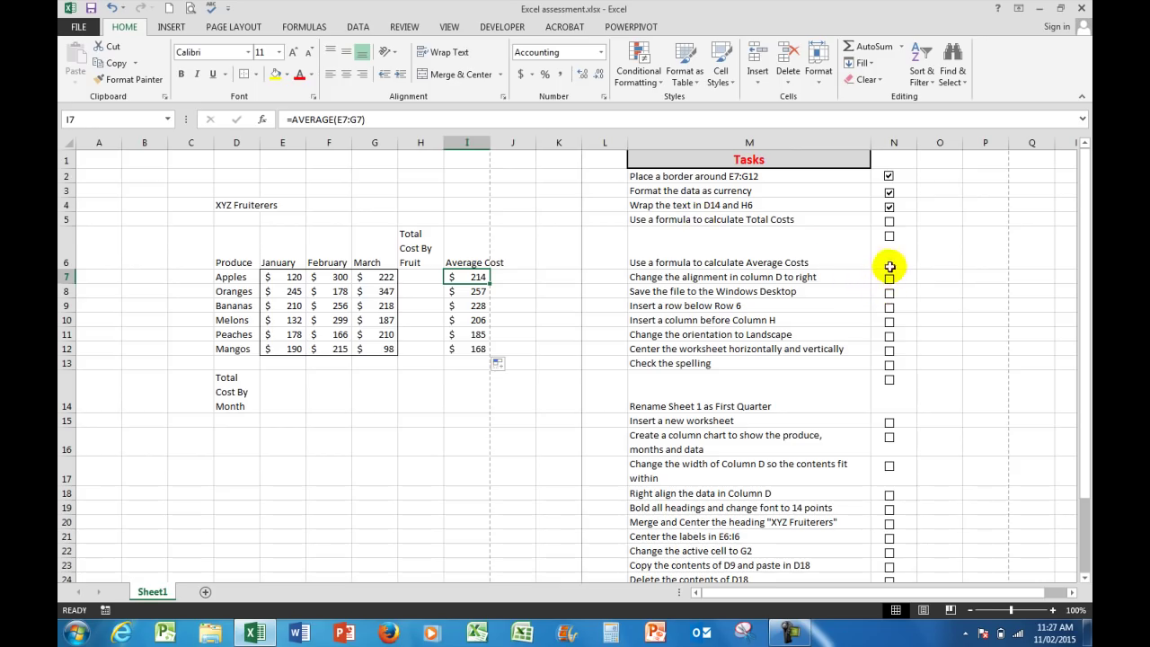
click(889, 236)
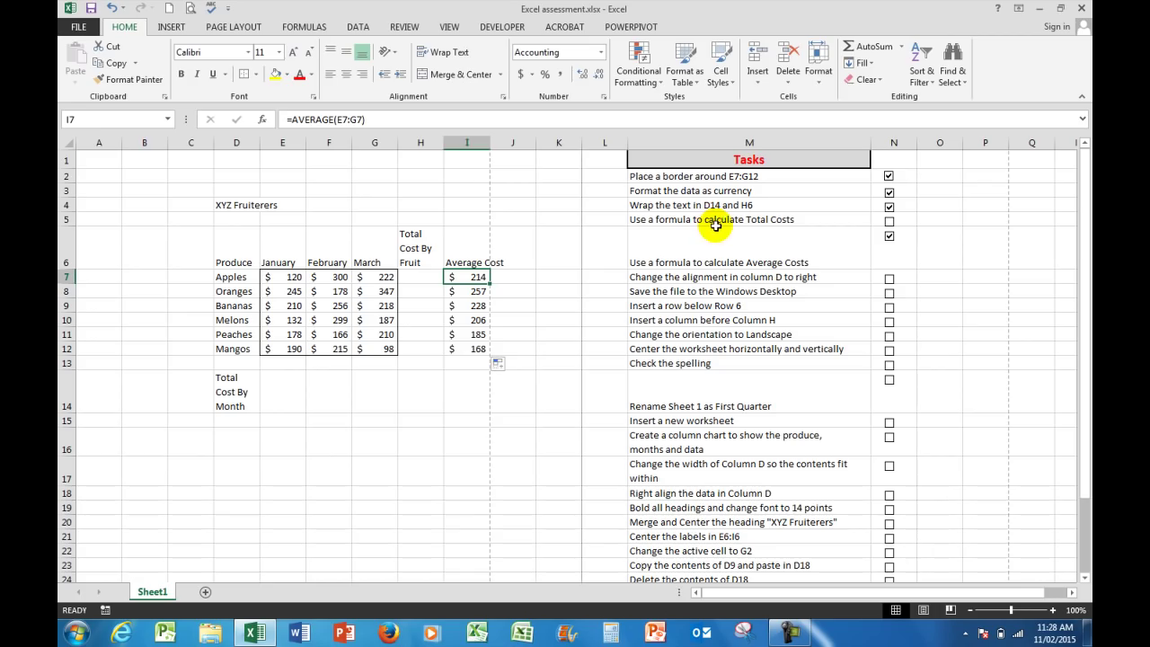
Total each fruit in H7:H12 by filling =SUM(E7:G7) down from H7, and tick off the Total Costs task
click(413, 277)
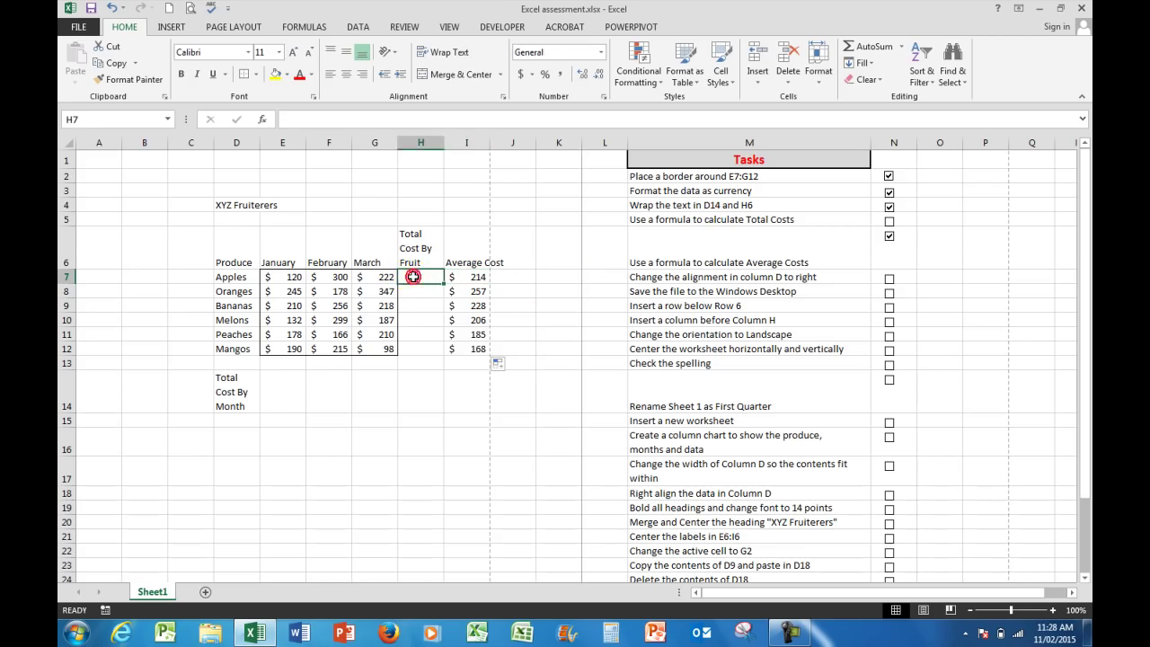
click(878, 47)
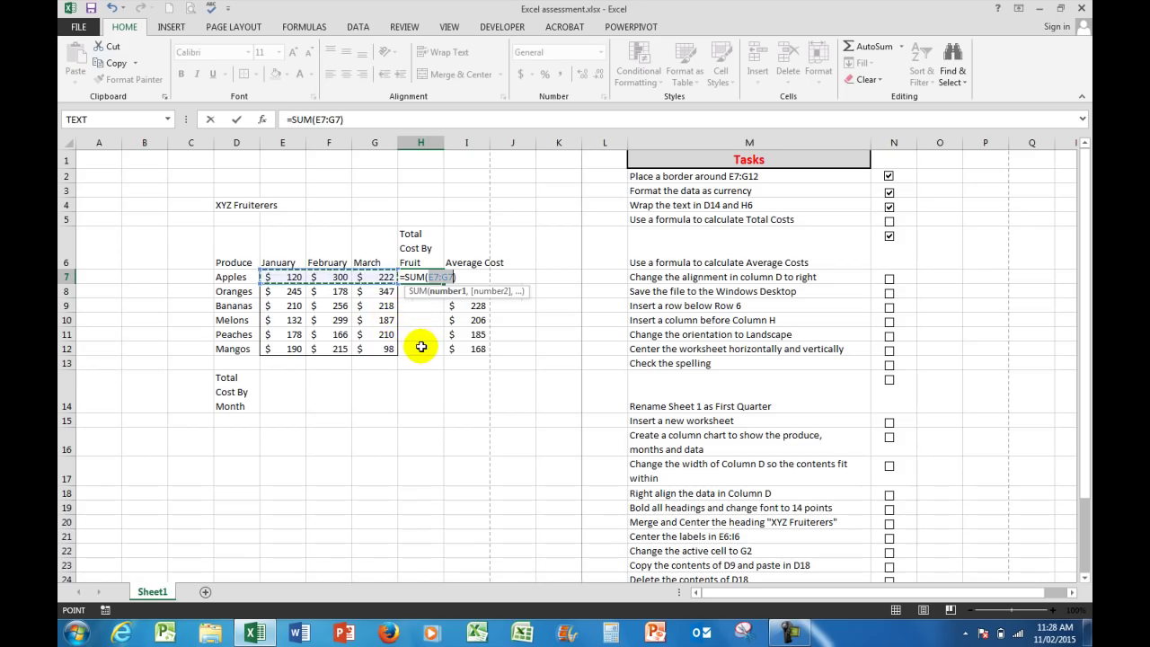
key(ctrl+Return)
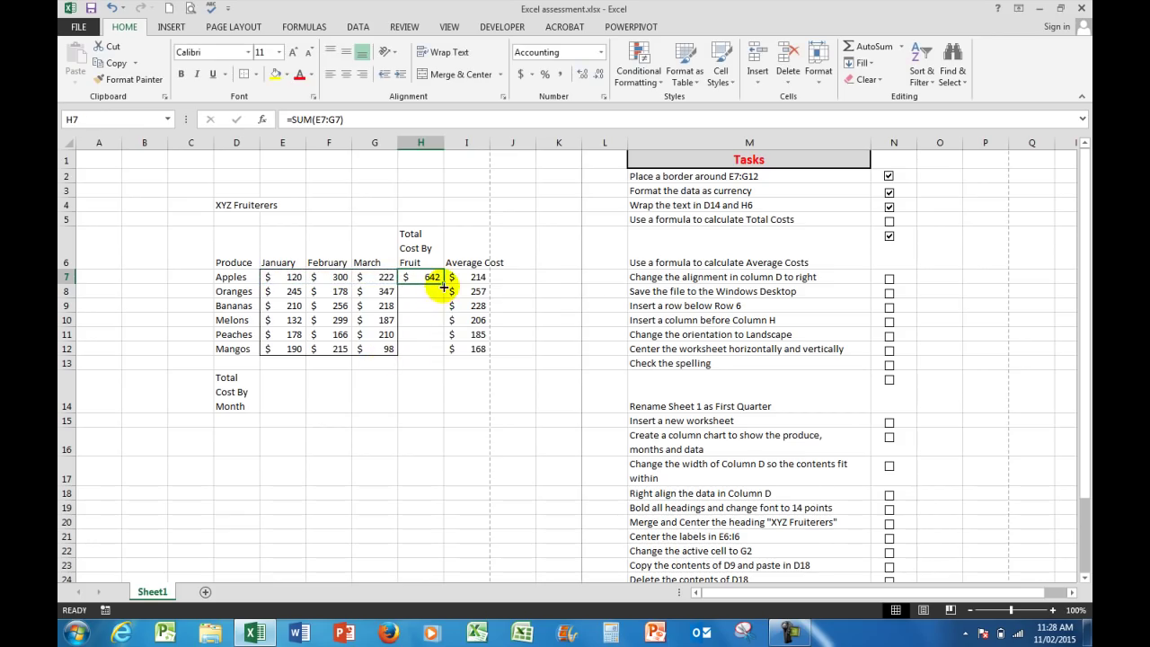
drag(443, 284, 440, 359)
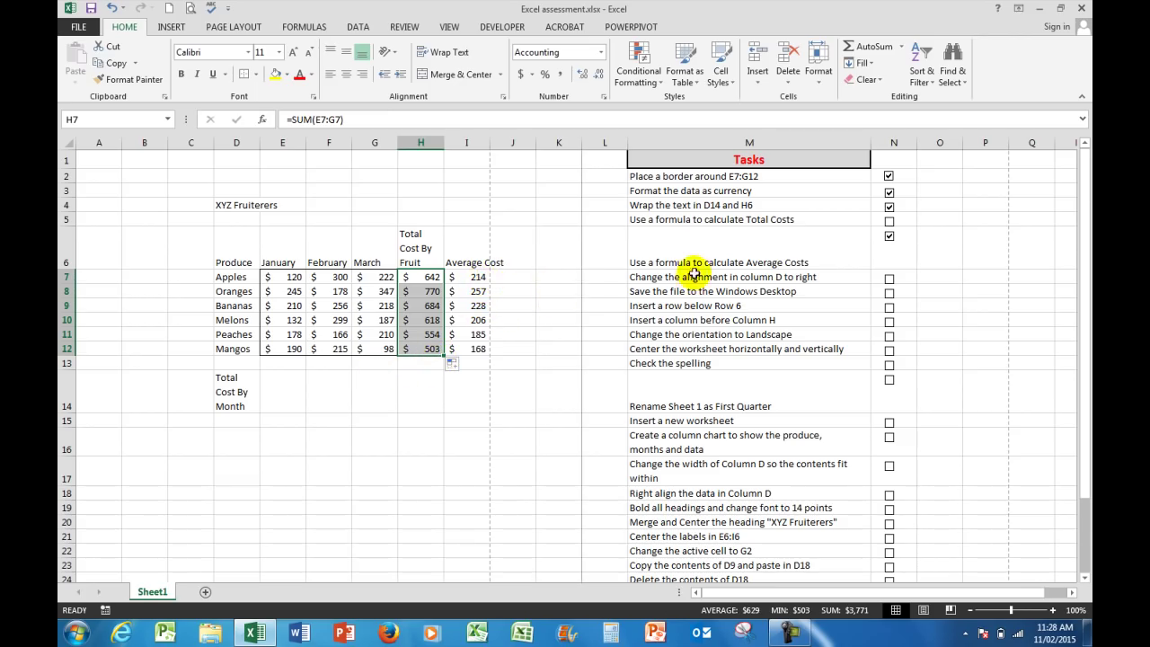
click(888, 221)
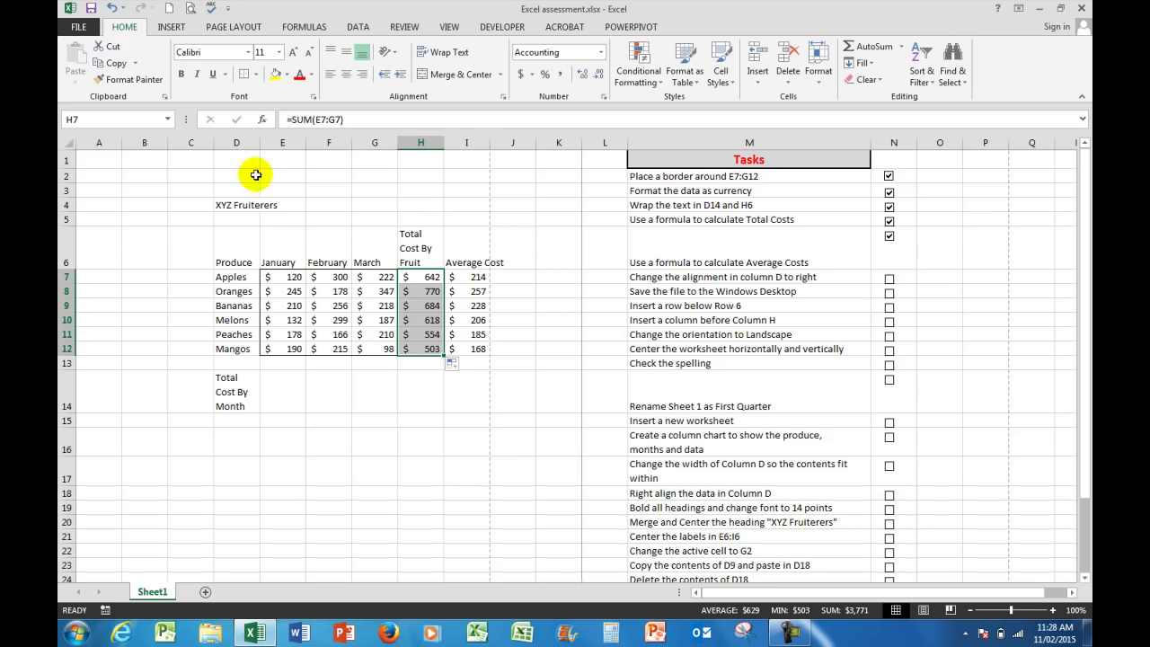
Right-align the whole of column D and tick off the column D alignment task
click(234, 141)
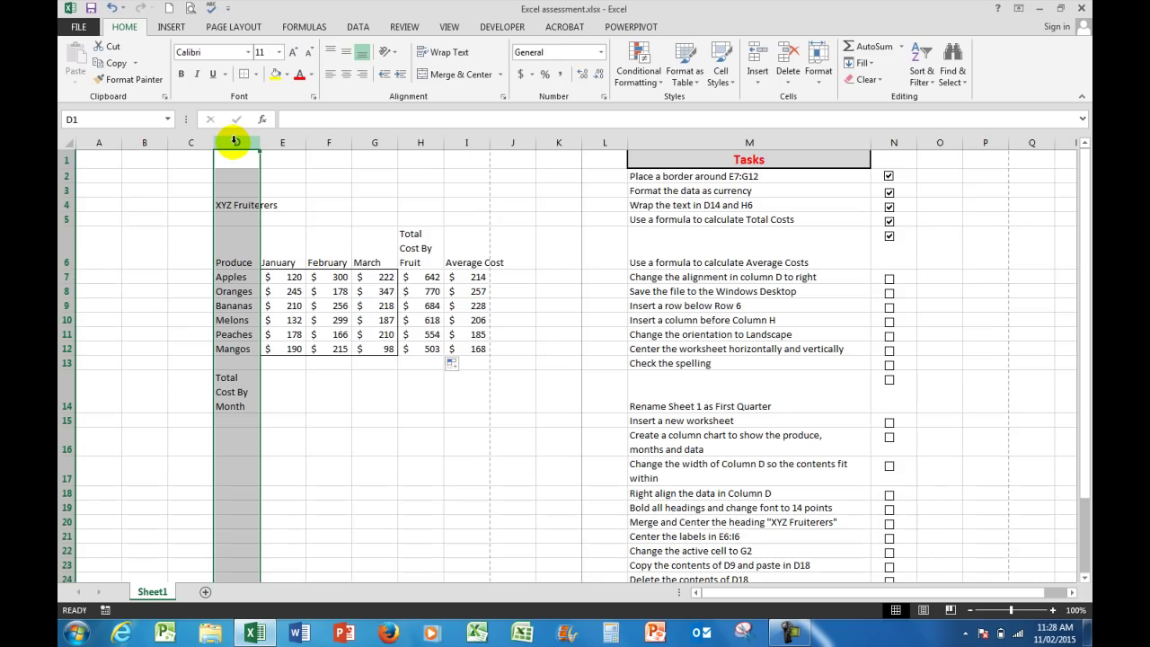
click(364, 76)
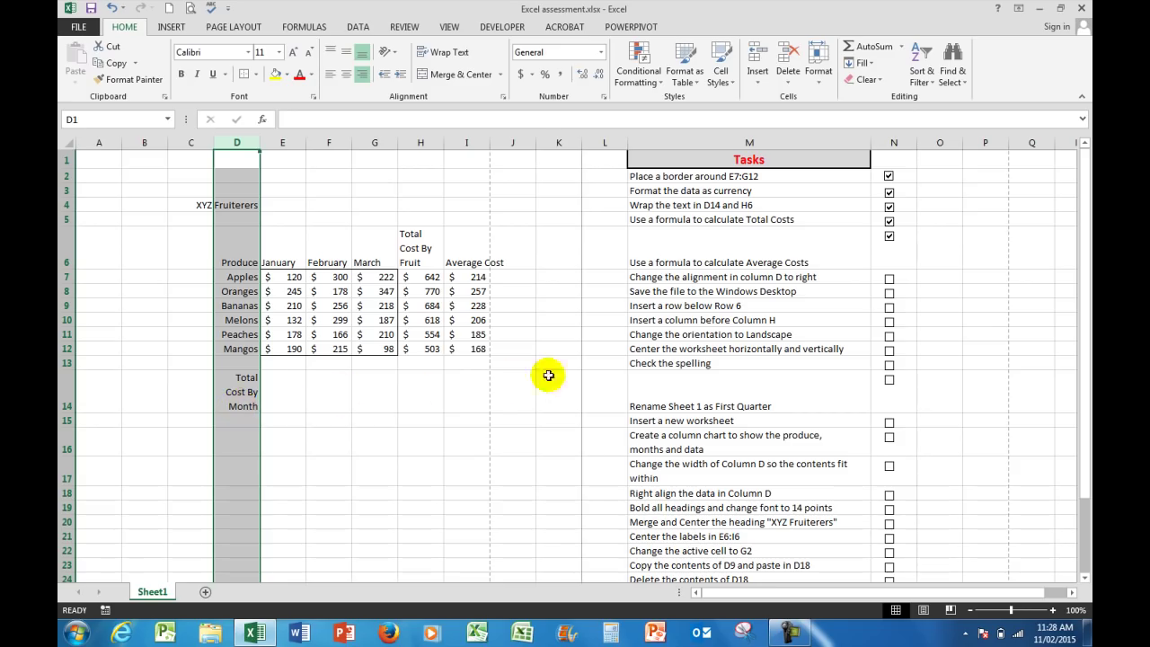
click(889, 278)
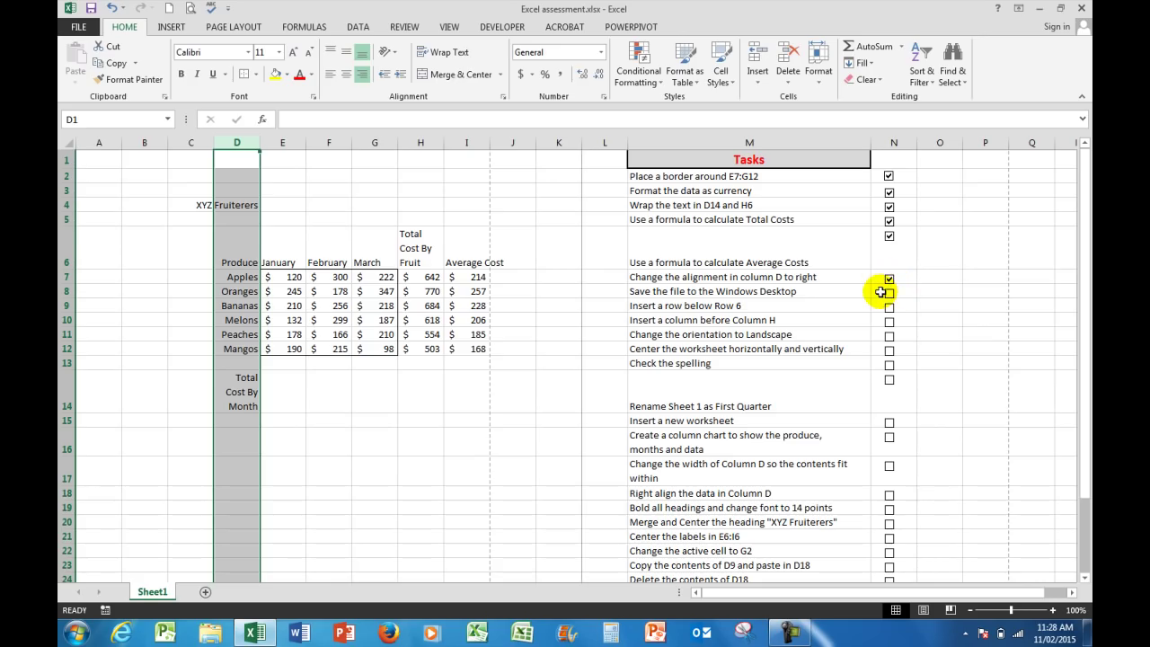
Browse to the Desktop in the Save As dialog for Excel assessment.xlsx, and cancel without saving
click(78, 27)
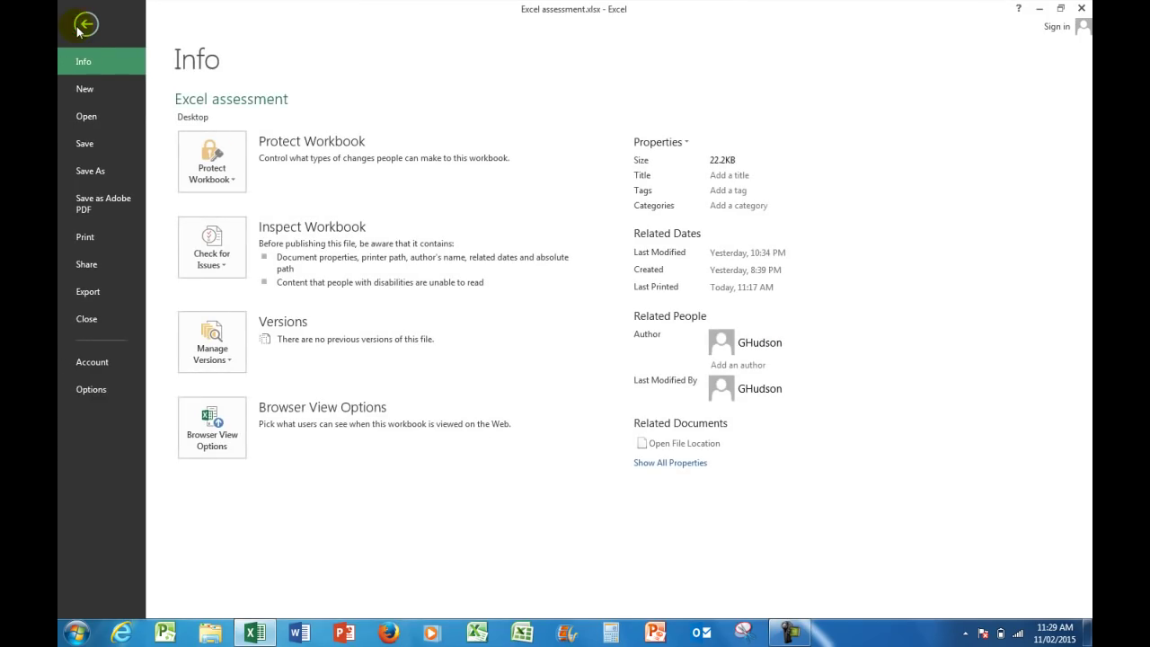
click(90, 173)
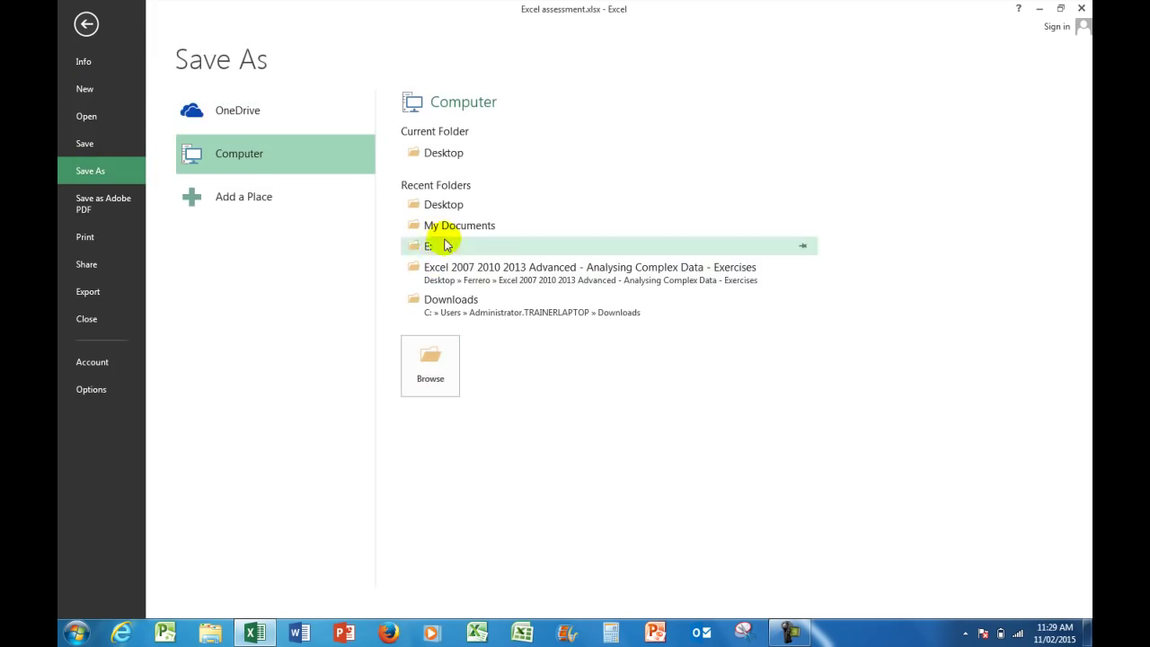
click(429, 355)
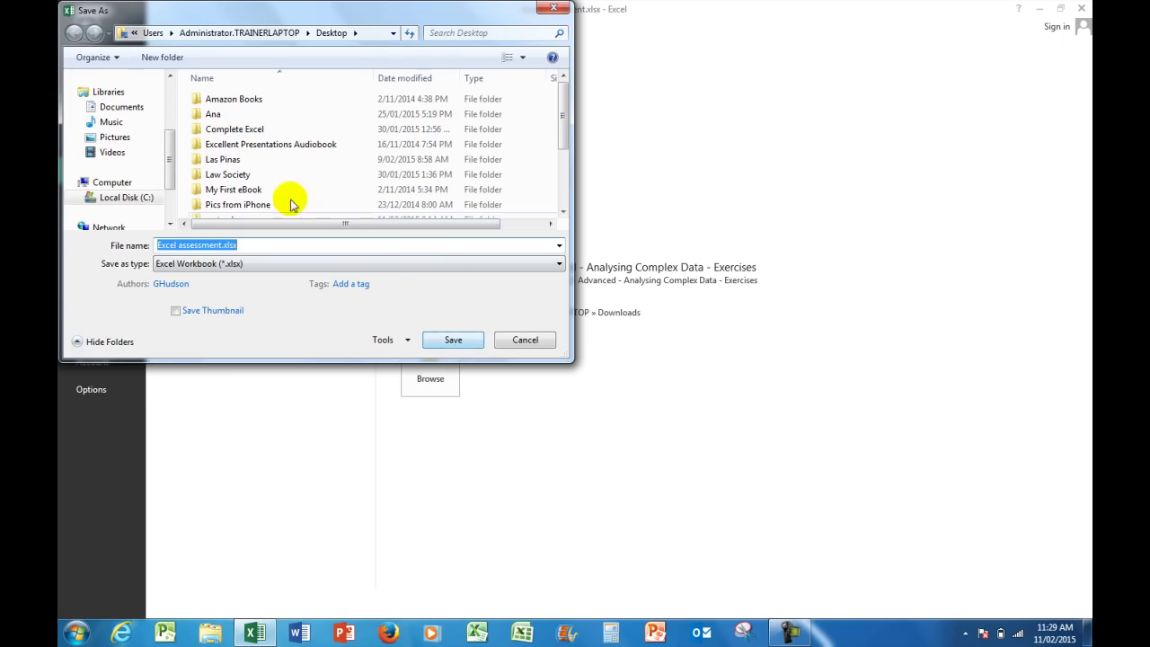
drag(169, 174, 168, 114)
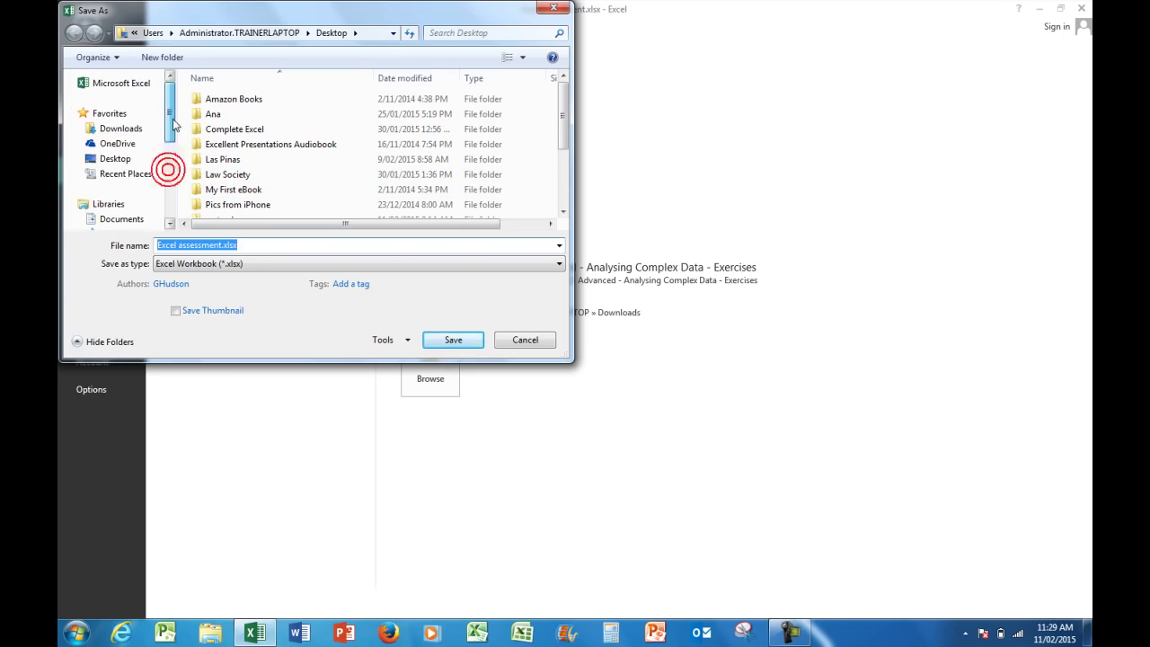
click(115, 159)
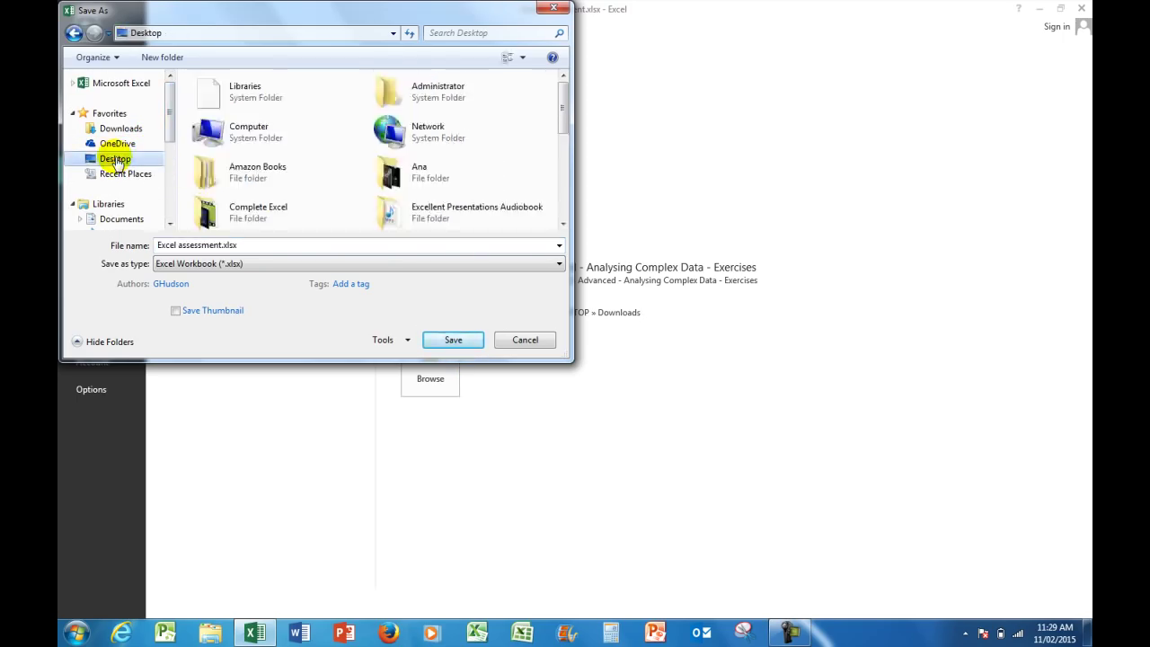
click(240, 244)
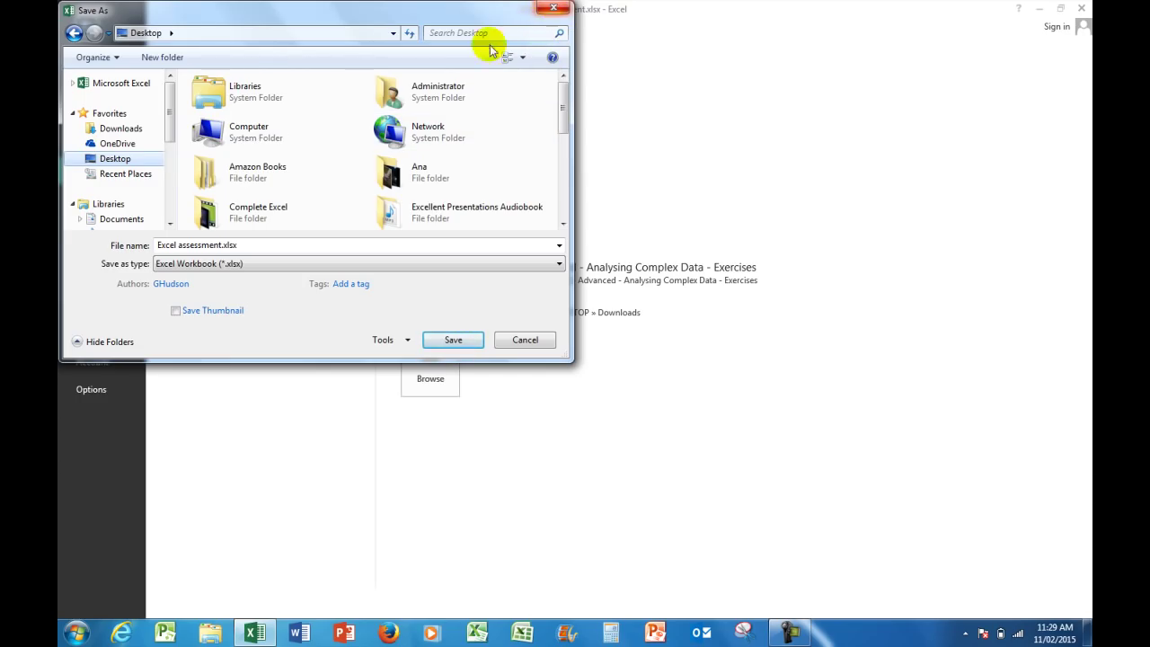
drag(168, 105, 169, 186)
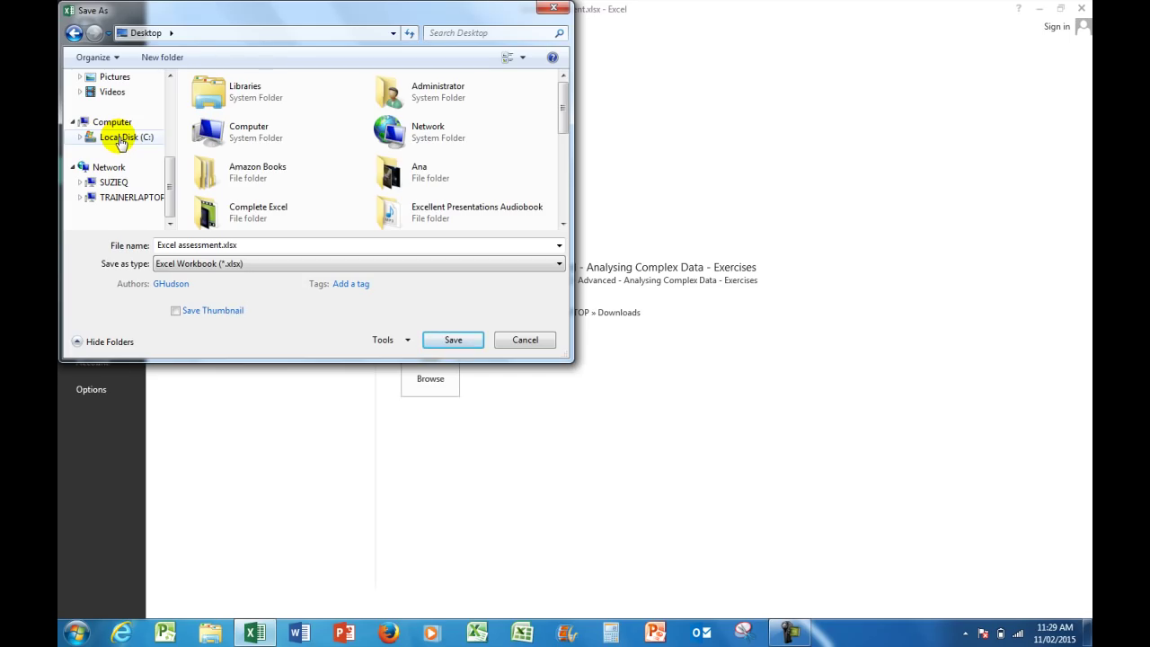
click(523, 341)
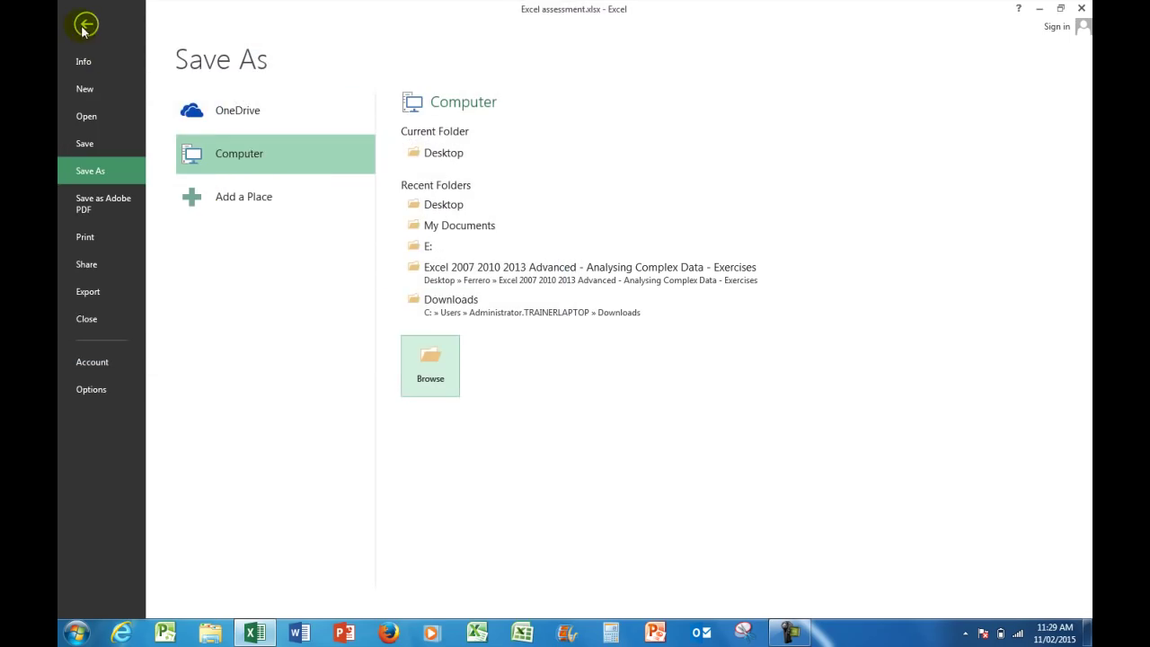
click(84, 28)
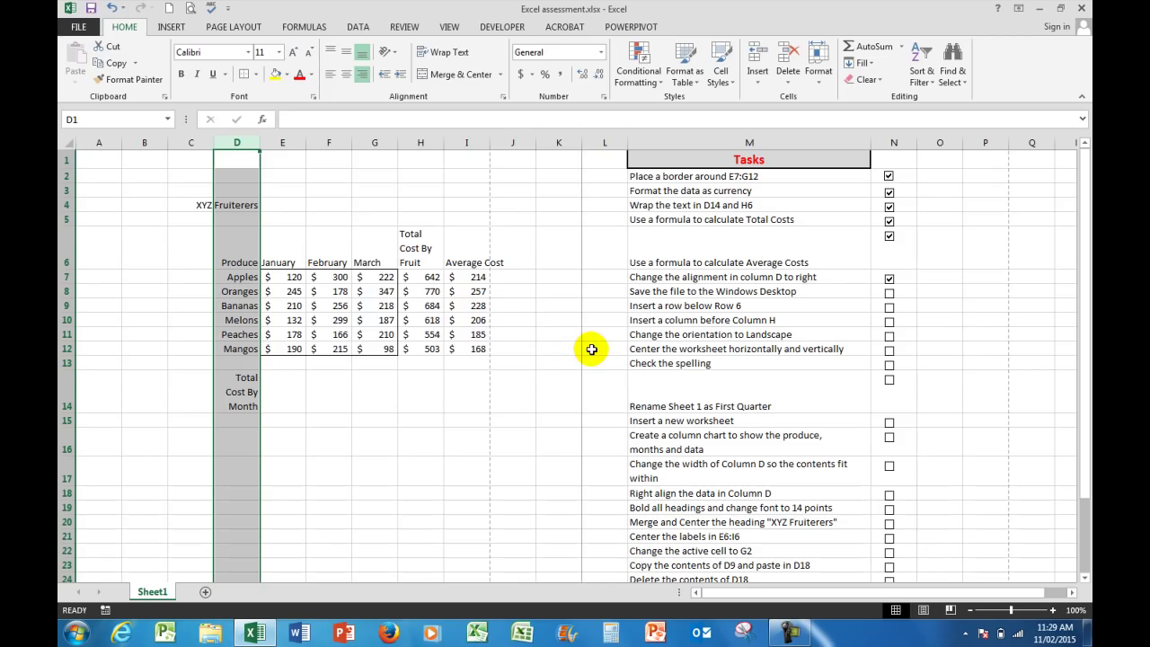
Tick off the Desktop save task, and insert a blank row below row 6, ticking off that task as well
click(888, 293)
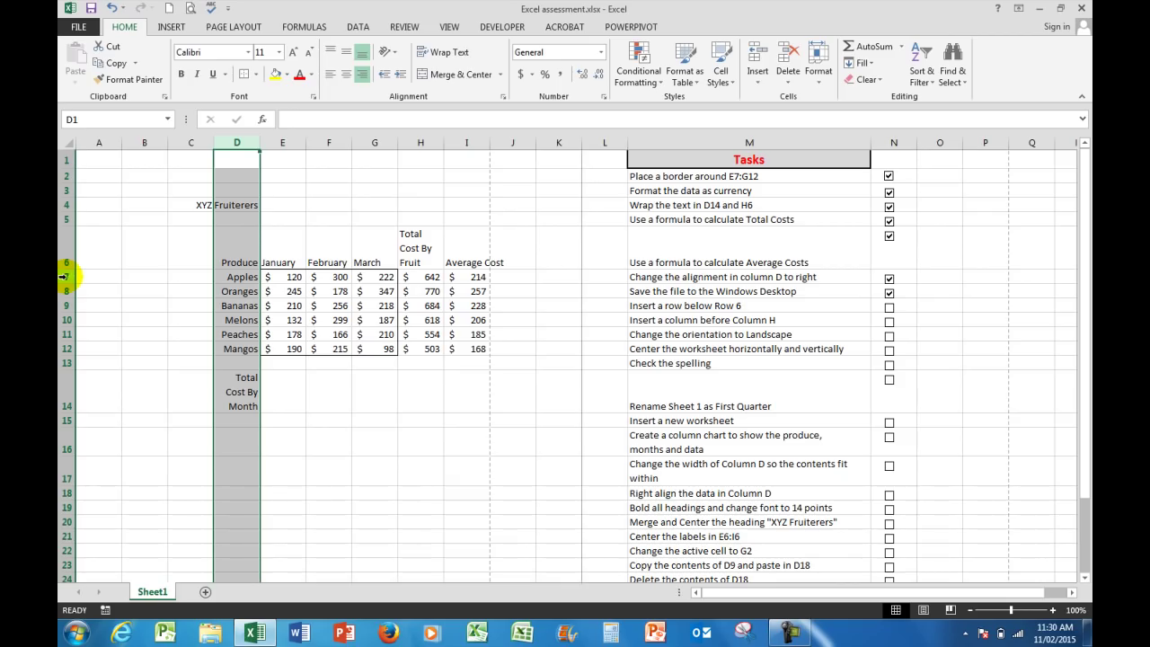
right_click(63, 276)
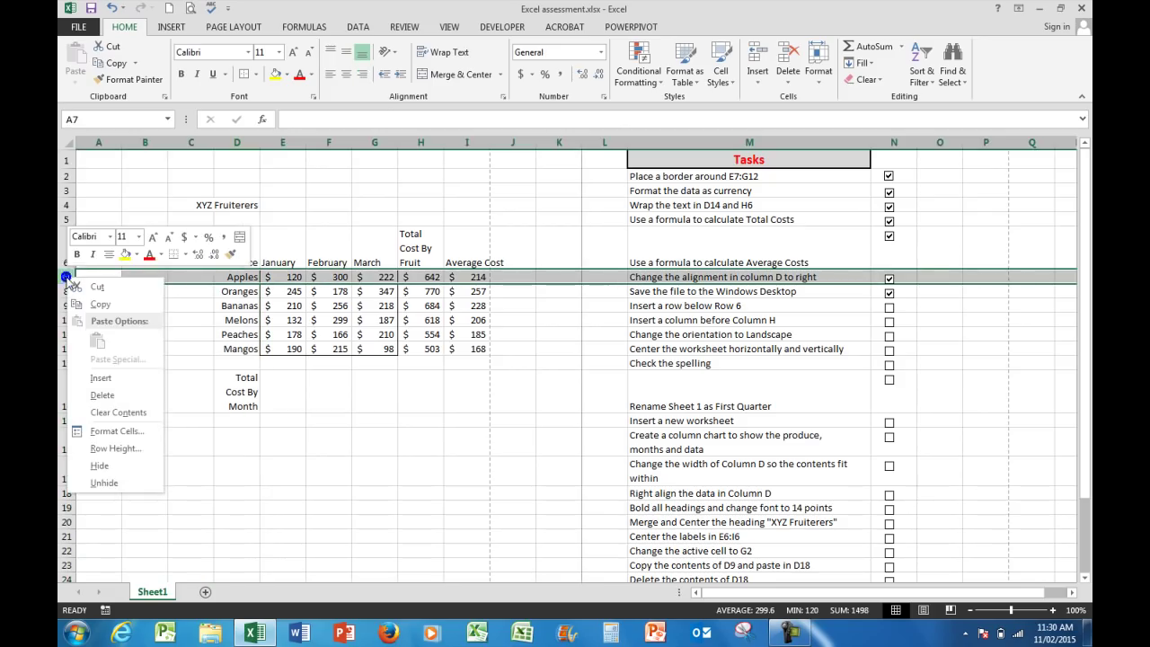
click(103, 378)
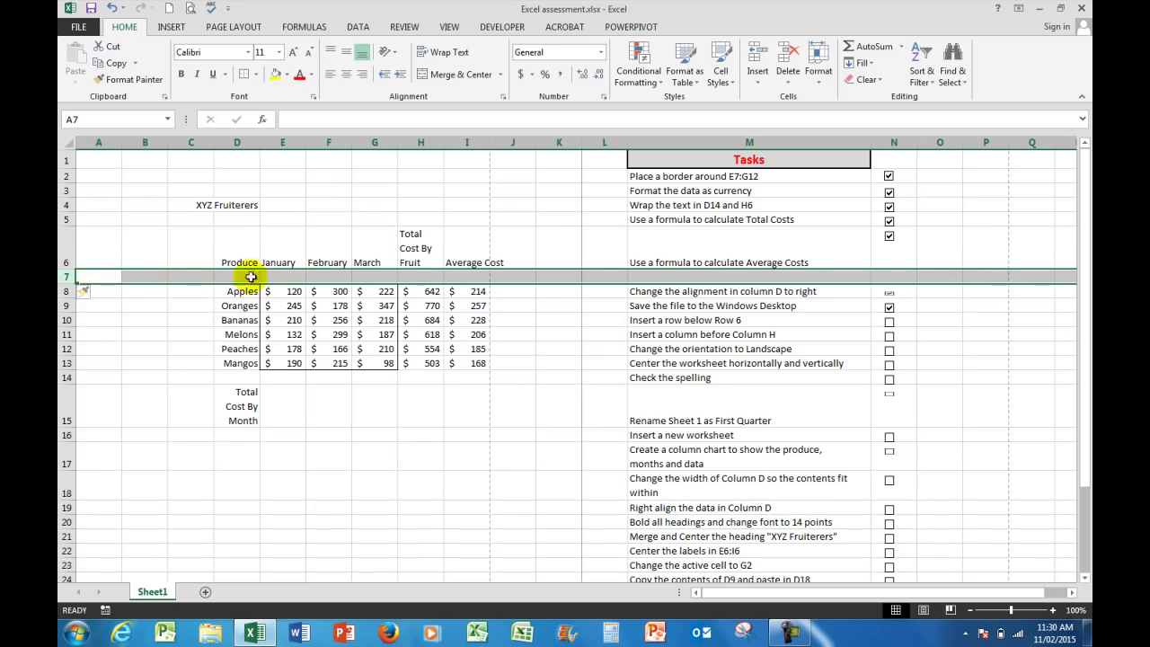
click(888, 320)
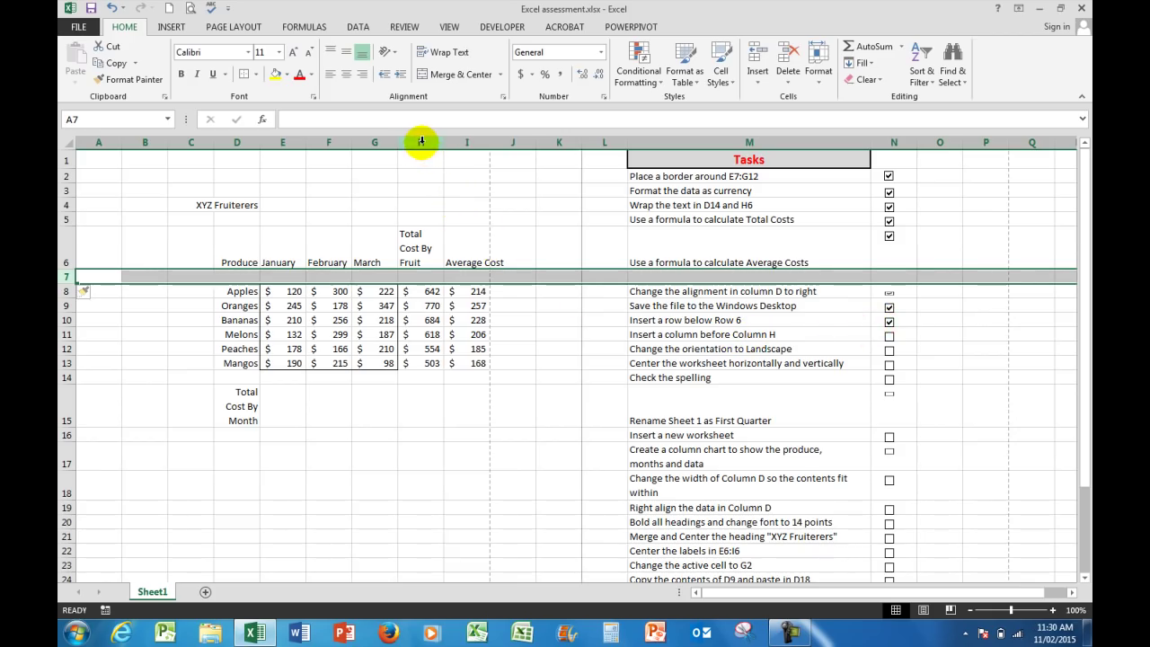
Insert a blank column before column H and tick off the column insertion task
right_click(422, 142)
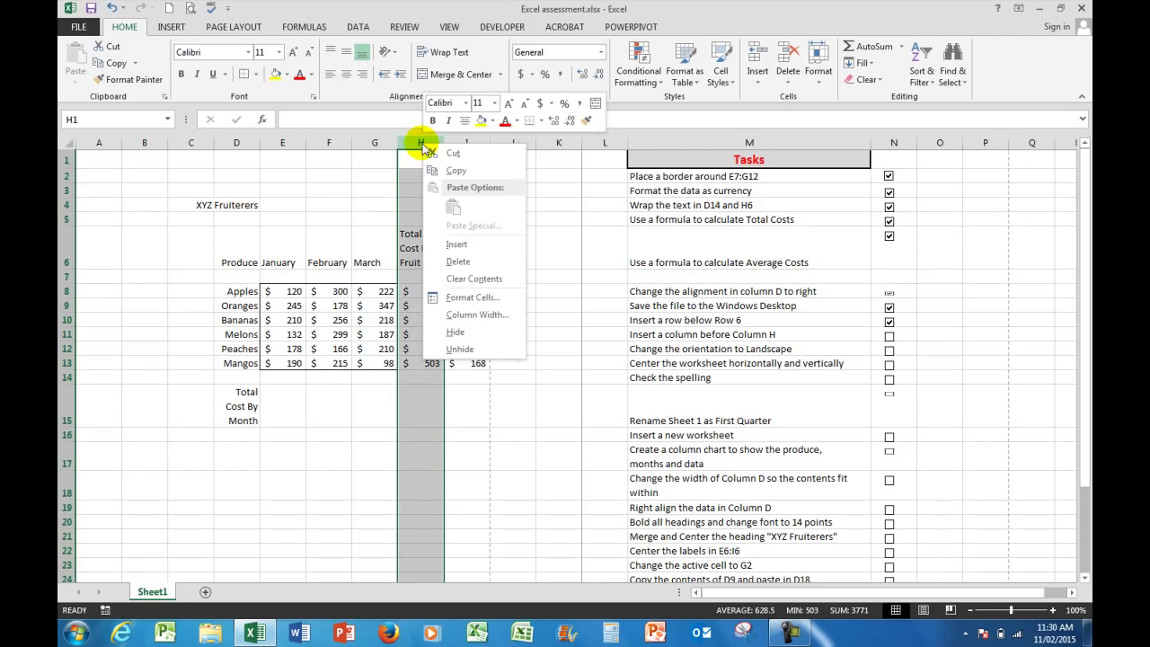
click(458, 244)
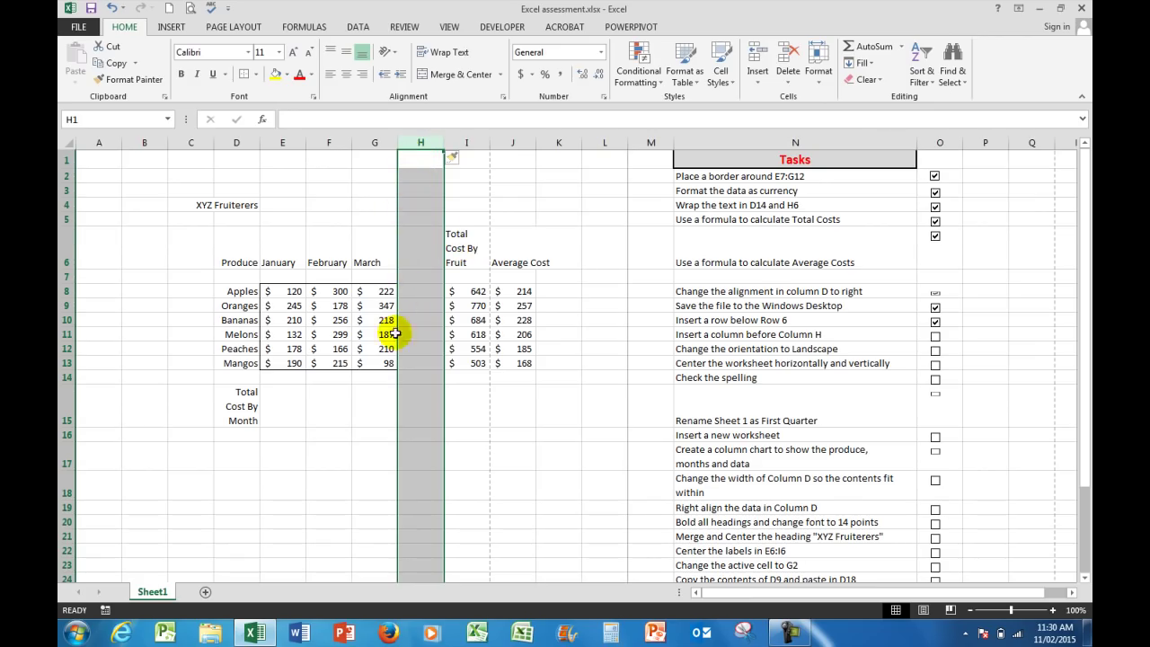
click(555, 435)
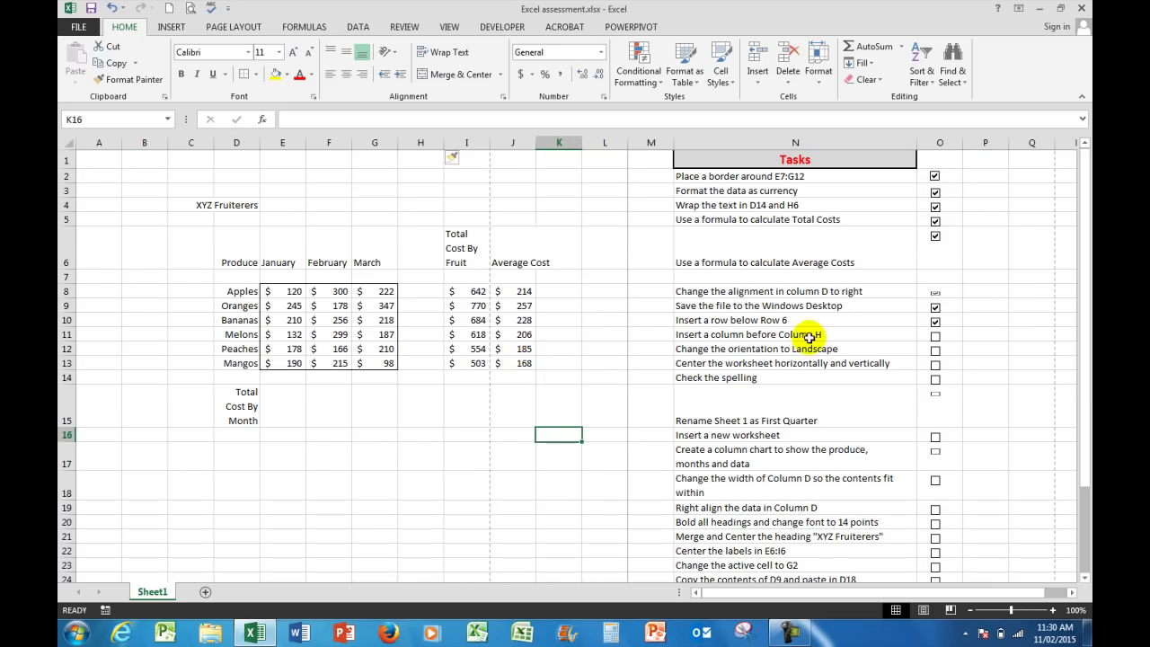
click(935, 335)
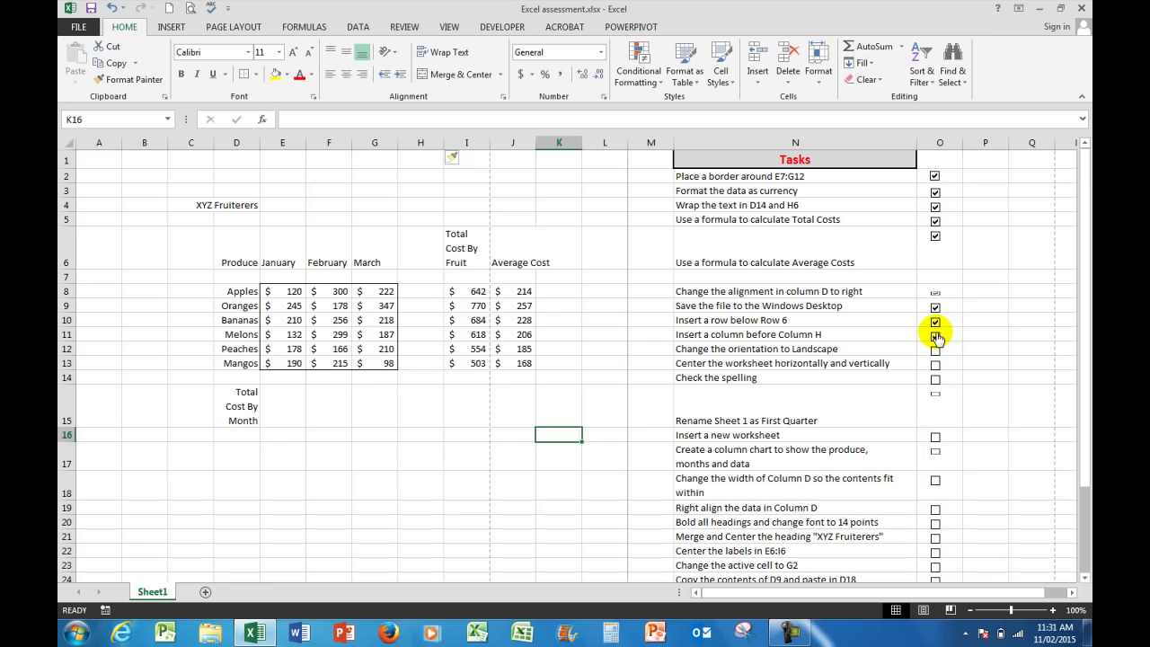
Change the page orientation to Landscape and tick off the orientation task
click(233, 27)
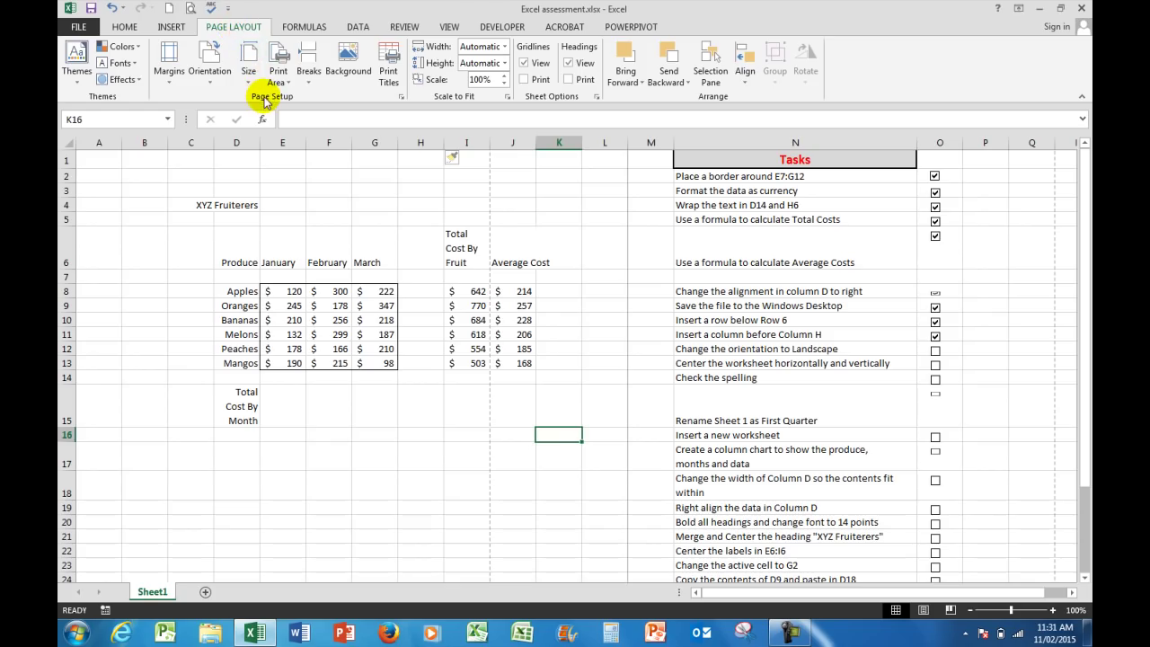
click(209, 76)
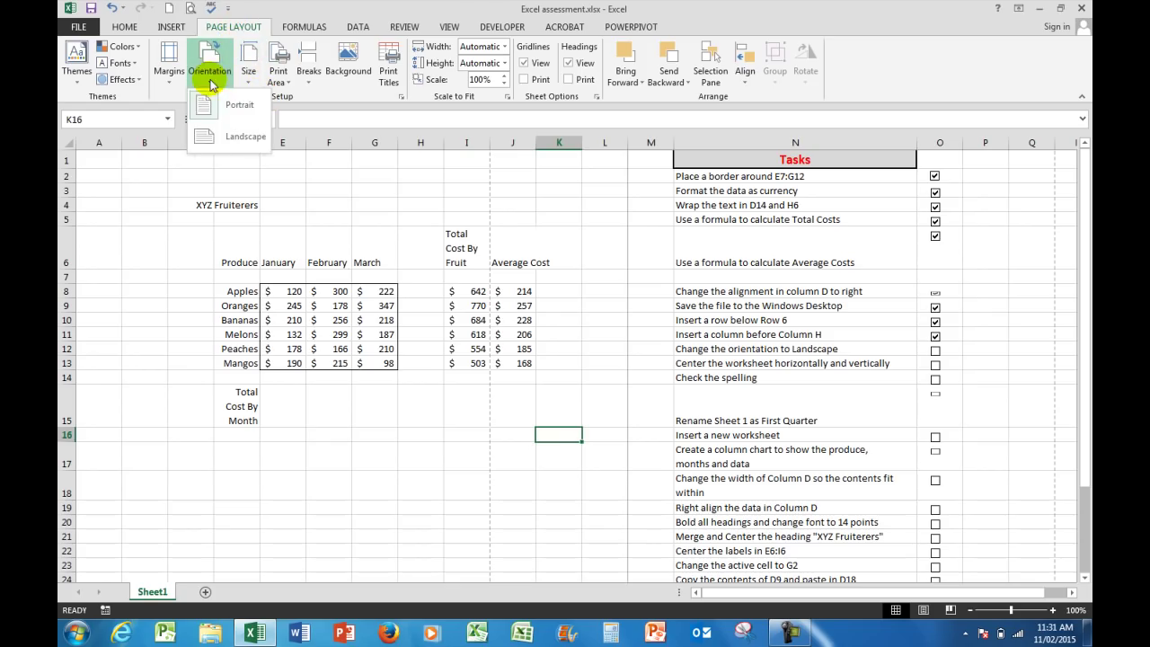
click(223, 136)
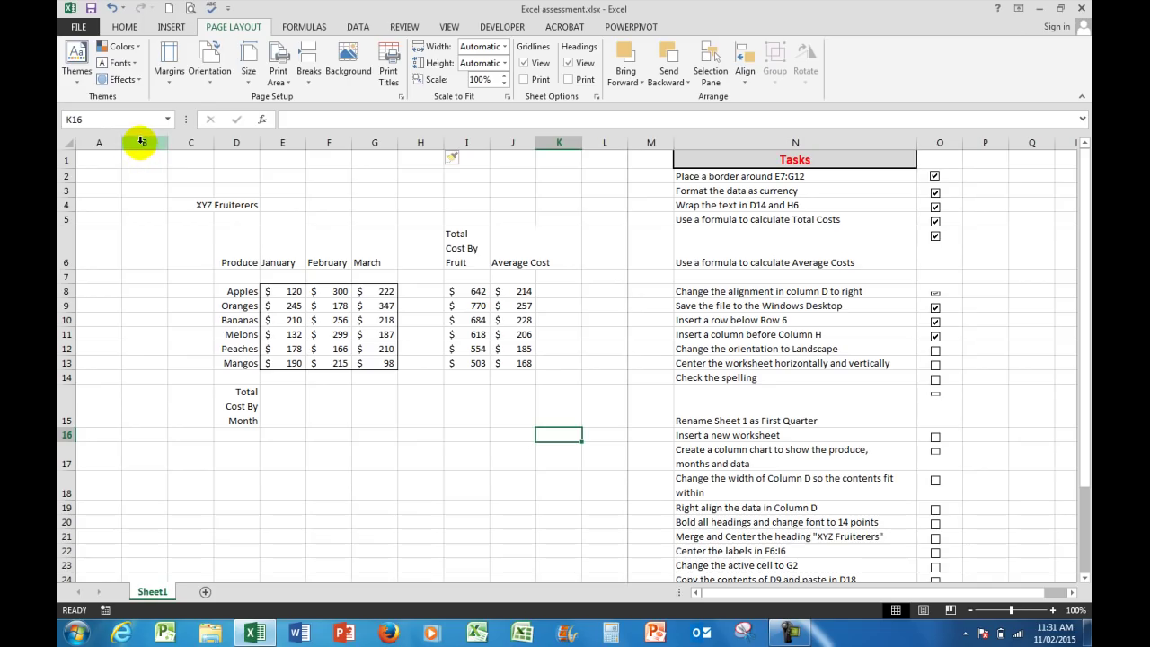
click(934, 350)
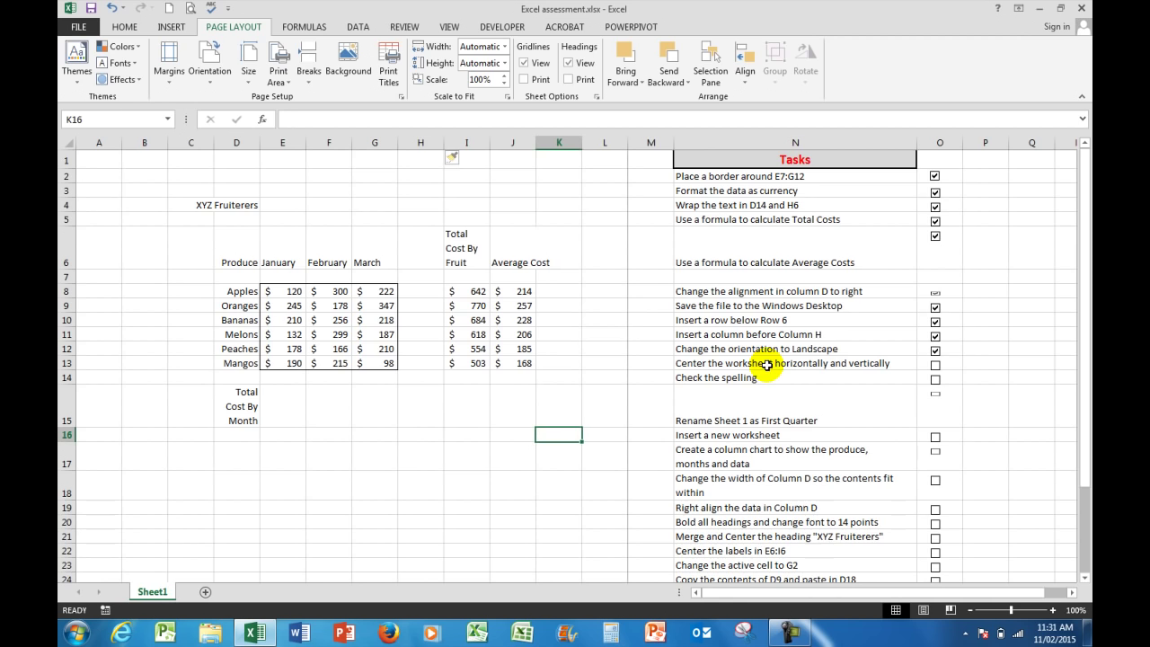
Set the worksheet to be centered on the page both horizontally and vertically through the custom margins
click(168, 72)
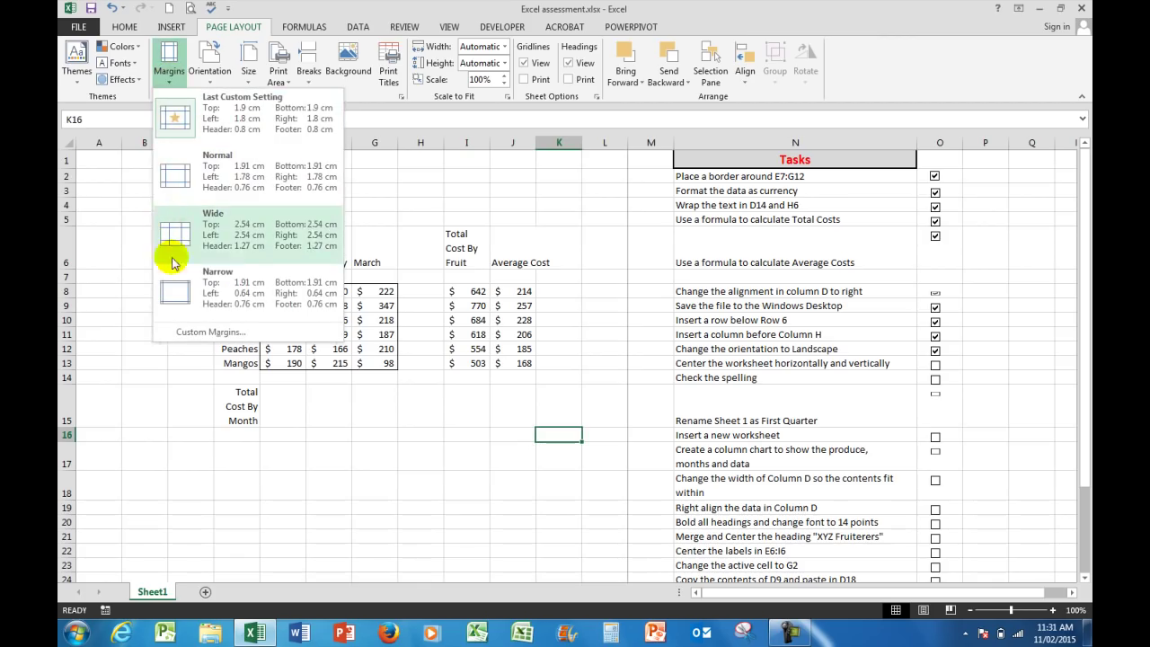
click(206, 333)
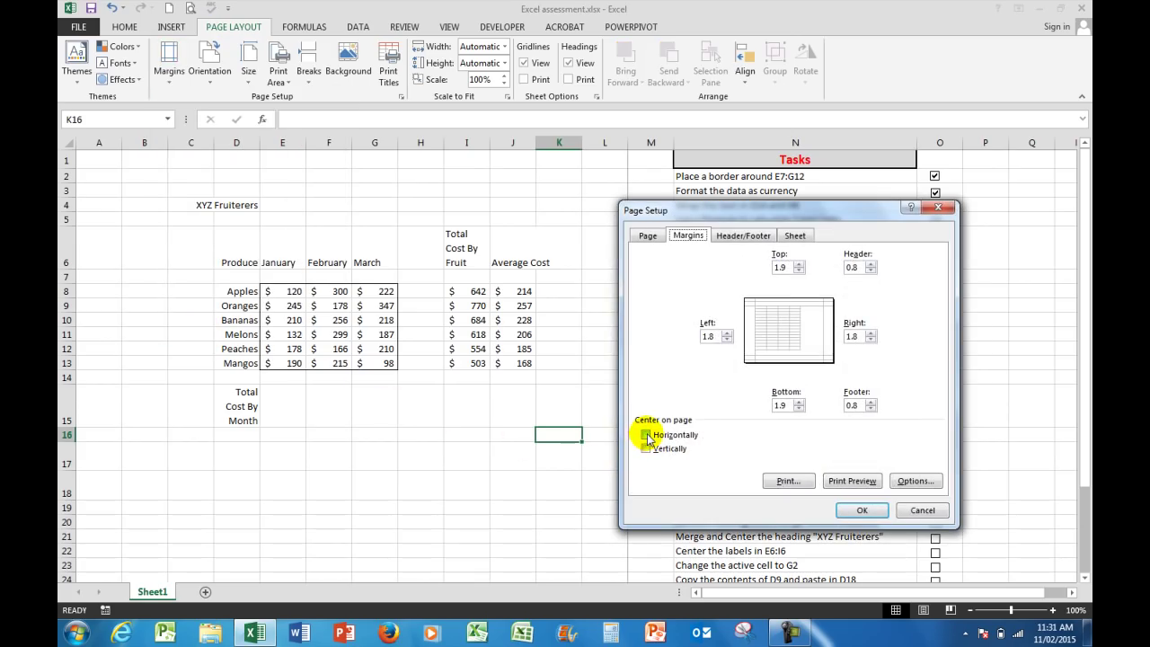
click(645, 436)
click(647, 448)
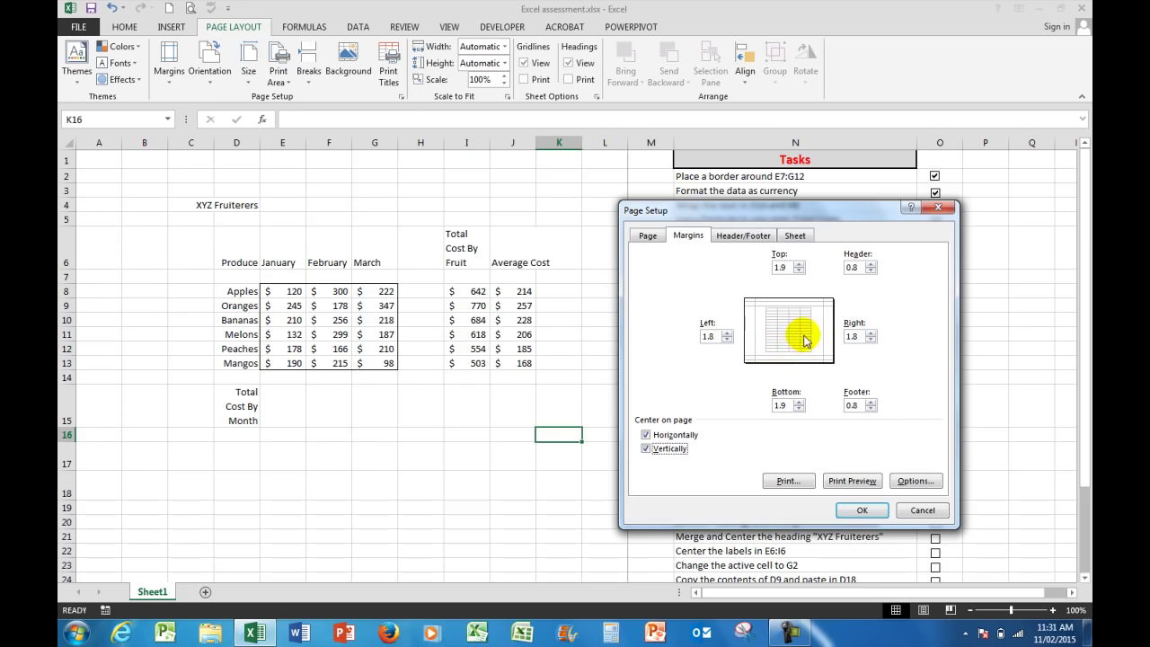
click(858, 338)
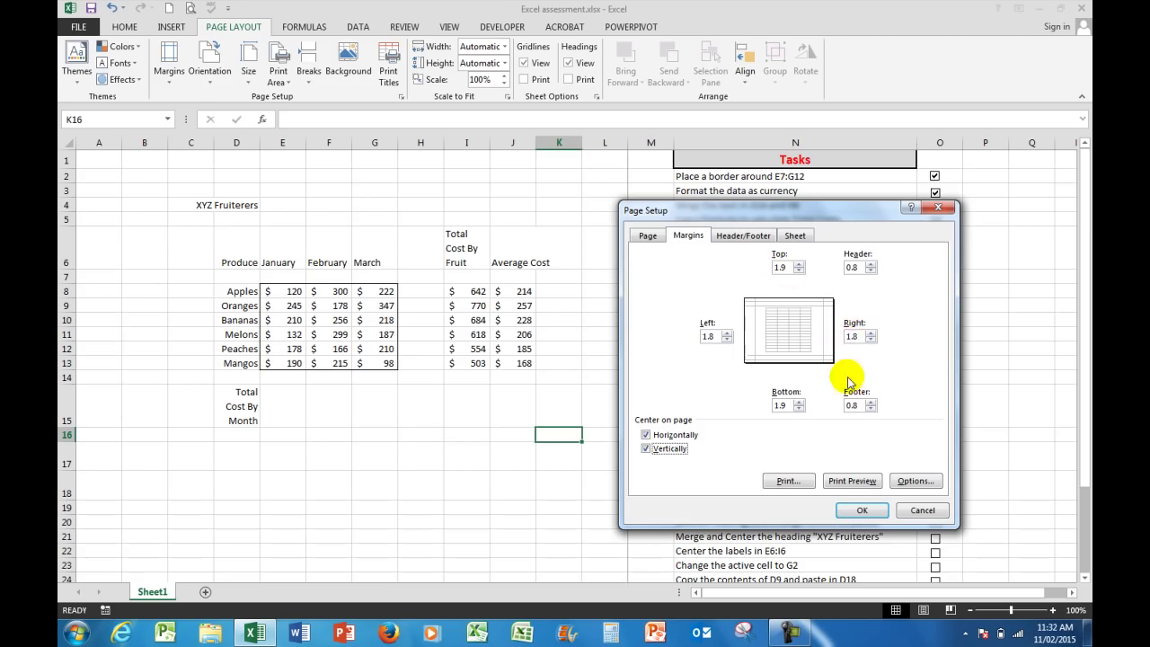
click(795, 405)
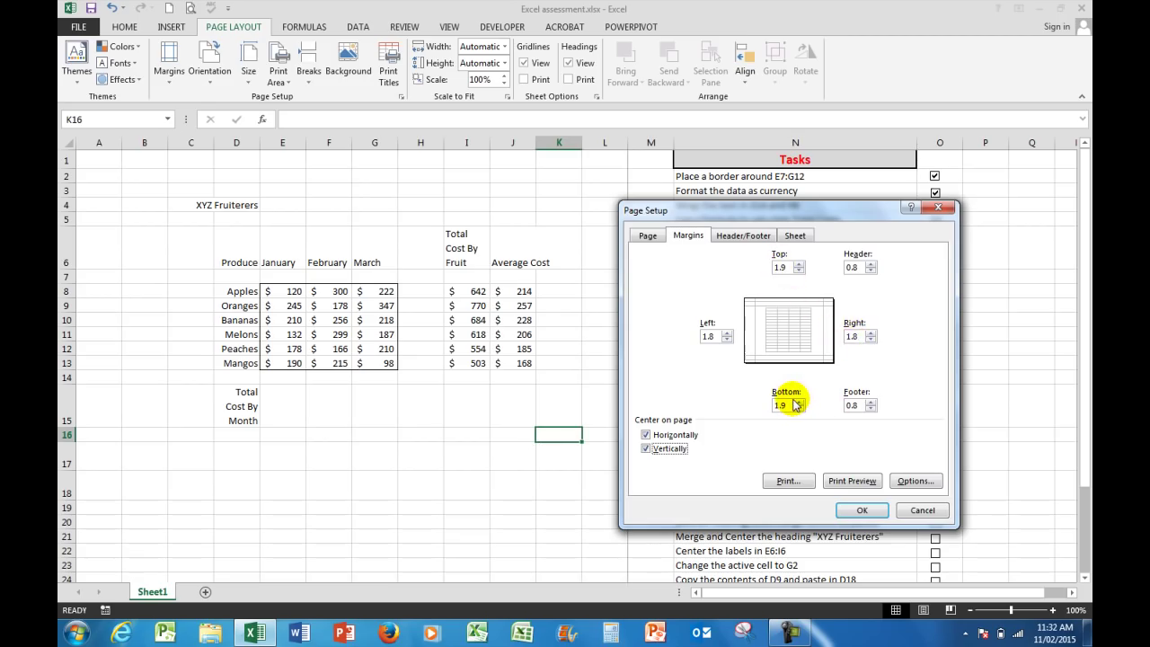
Check the page layout in the print preview, return to the sheet and tick off the centering task
click(850, 479)
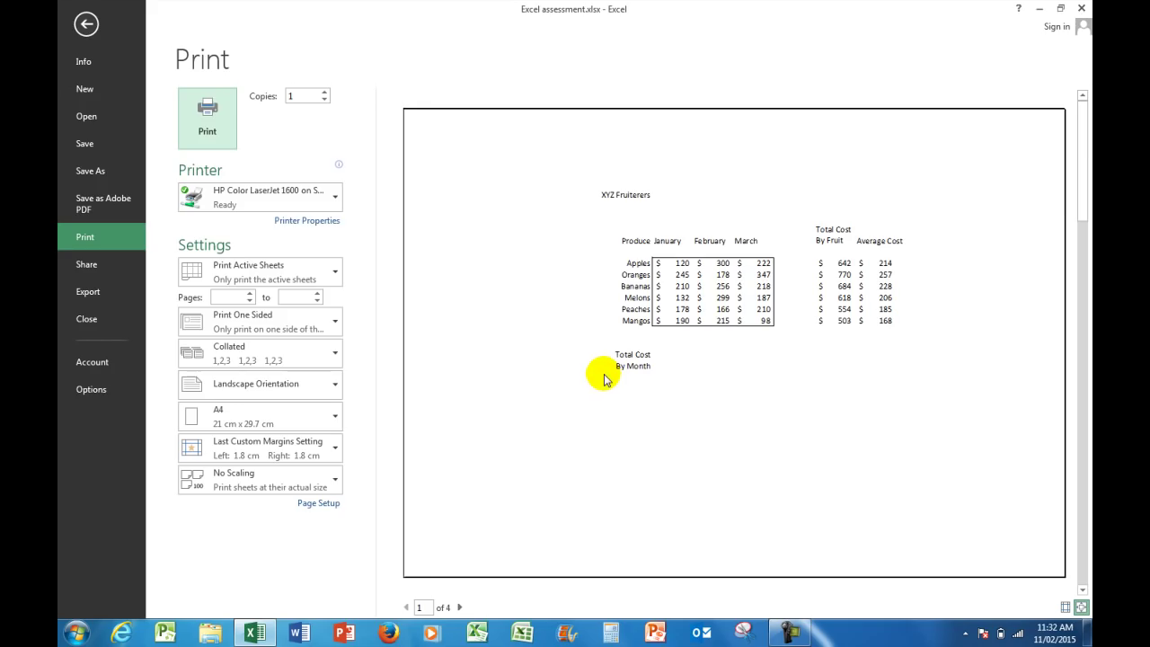
click(86, 25)
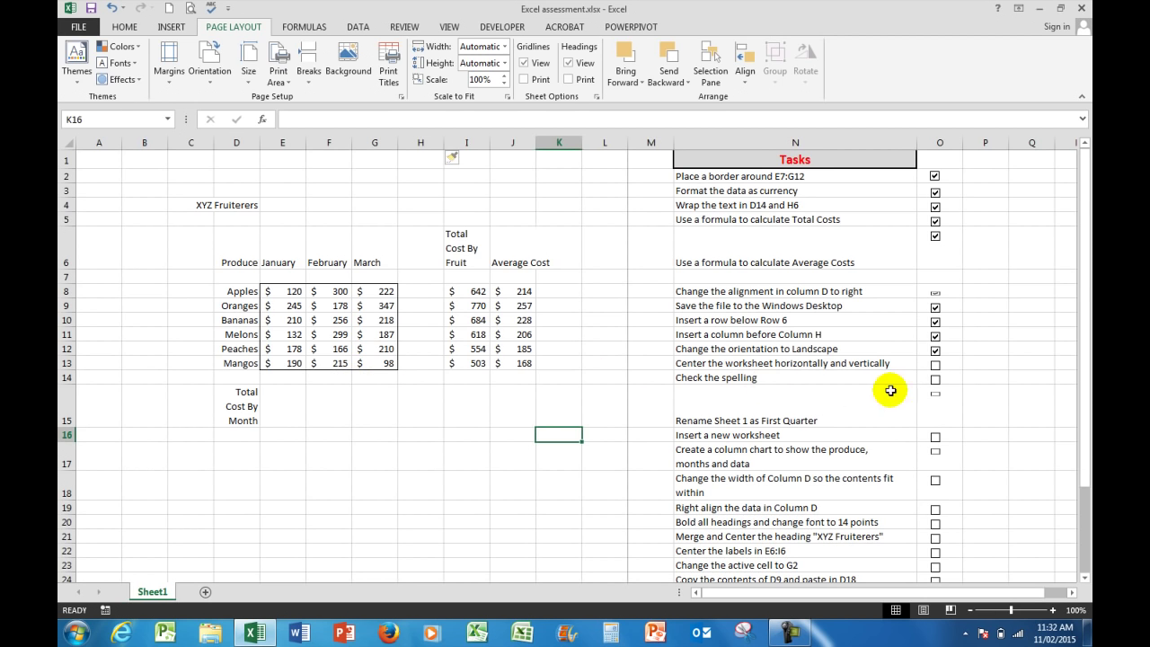
click(935, 367)
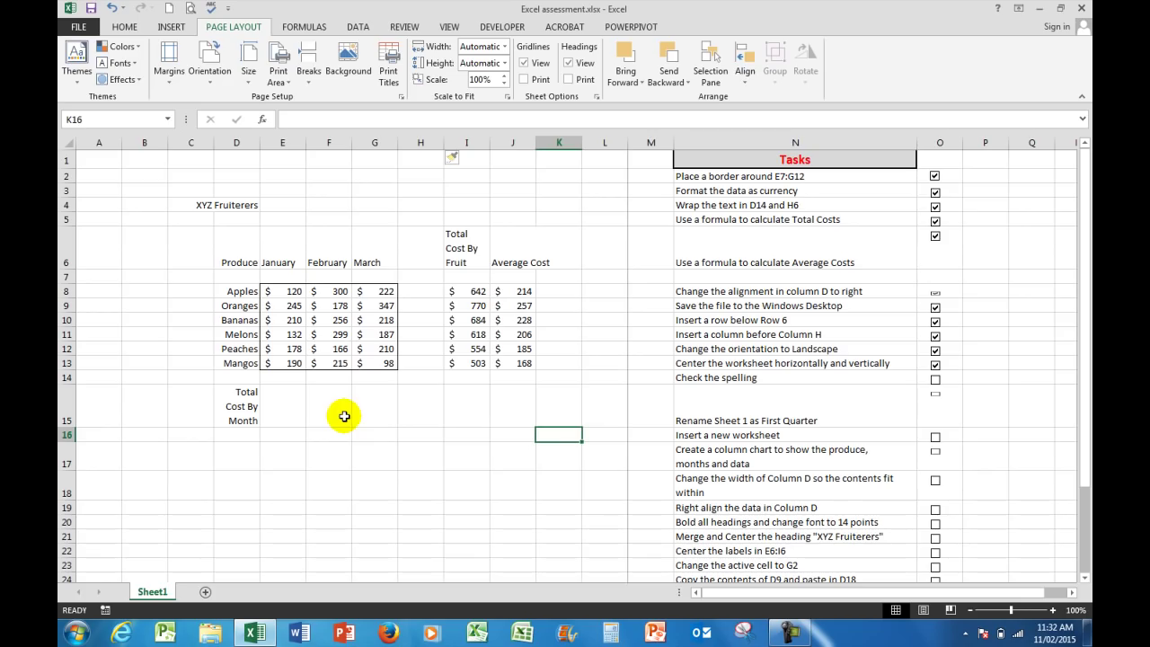
Run a spelling check on the worksheet, cancel it at the word "Center", and tick off the spelling task
key(F7)
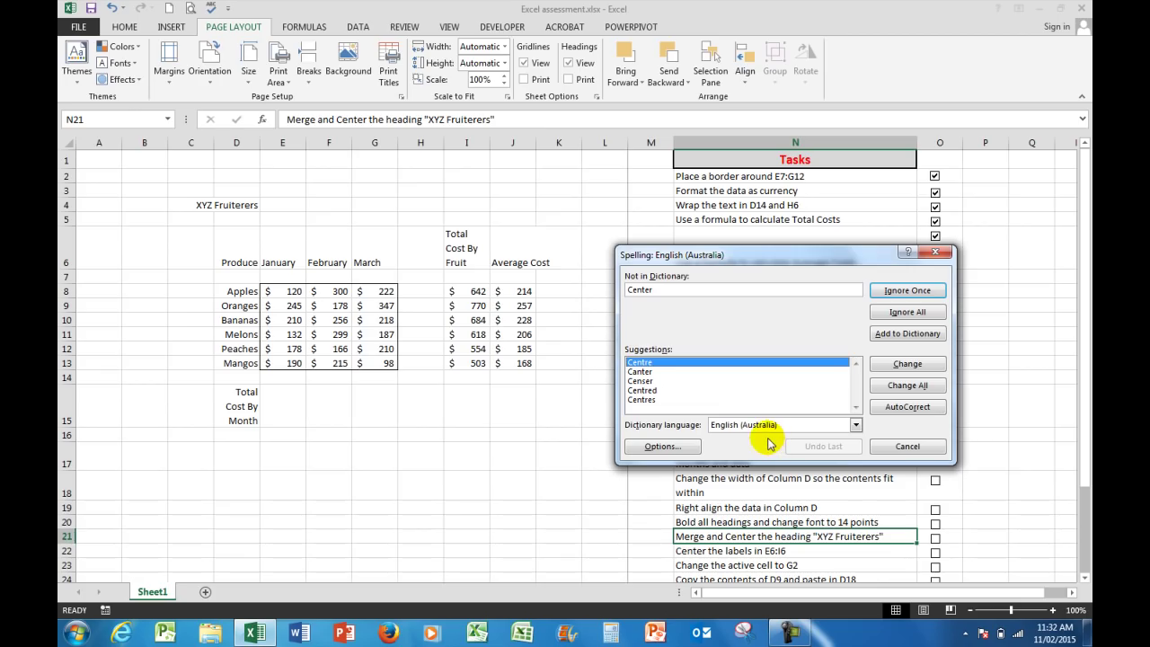
click(906, 444)
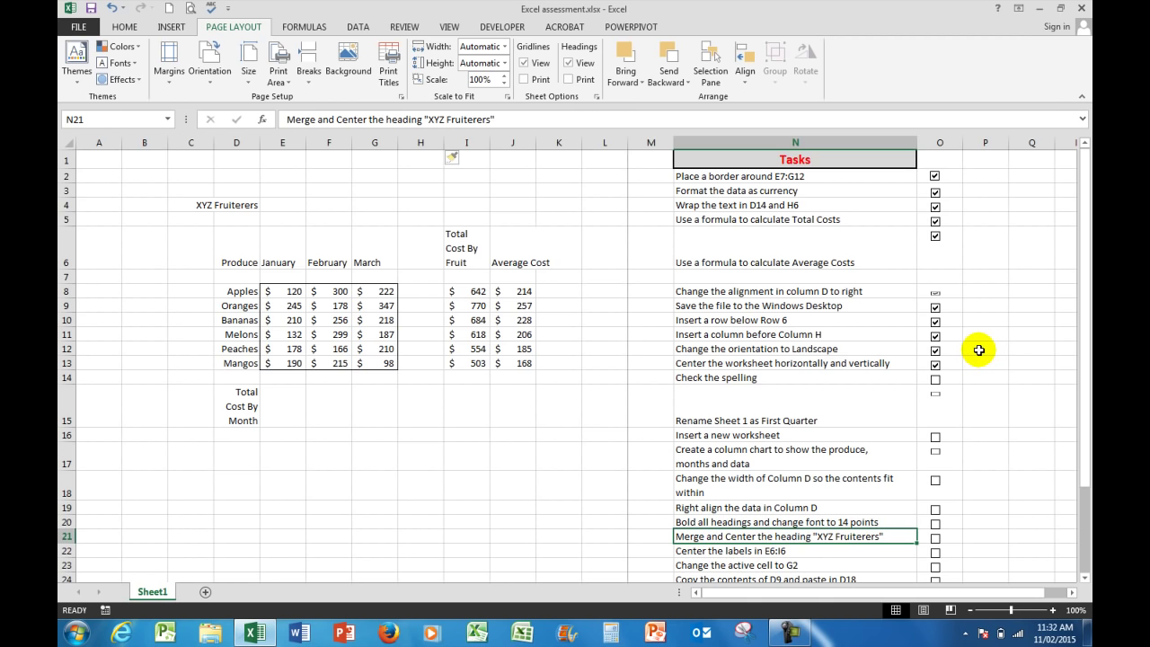
click(934, 378)
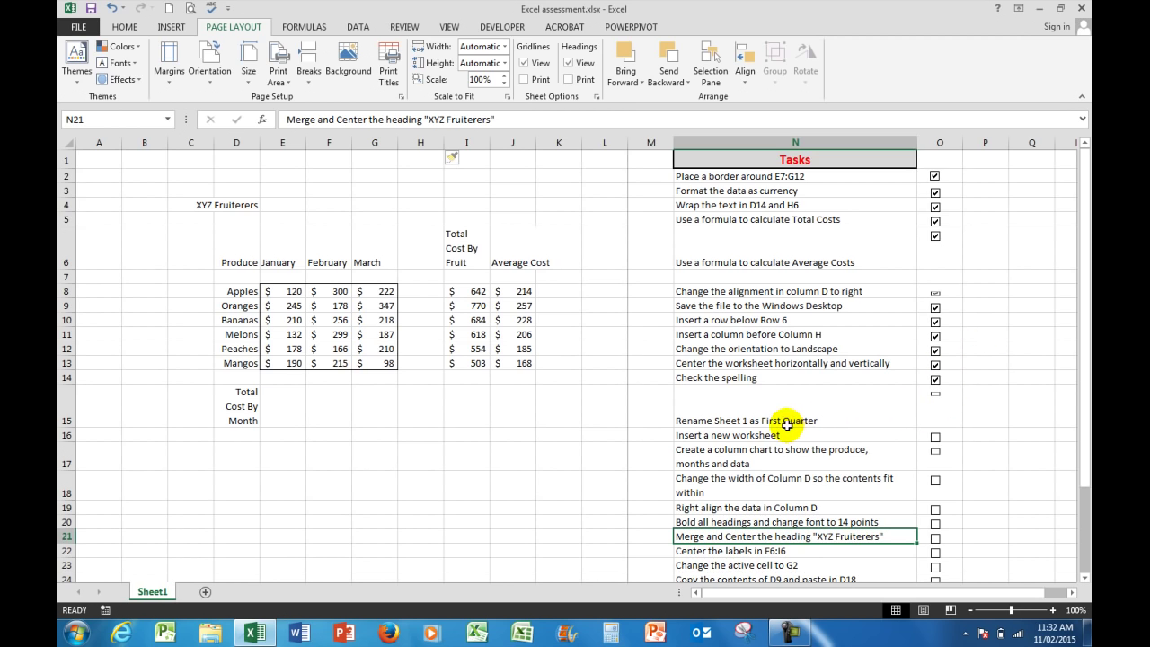
Tick off the sheet renaming task and rename Sheet1 as First Quarter
click(935, 393)
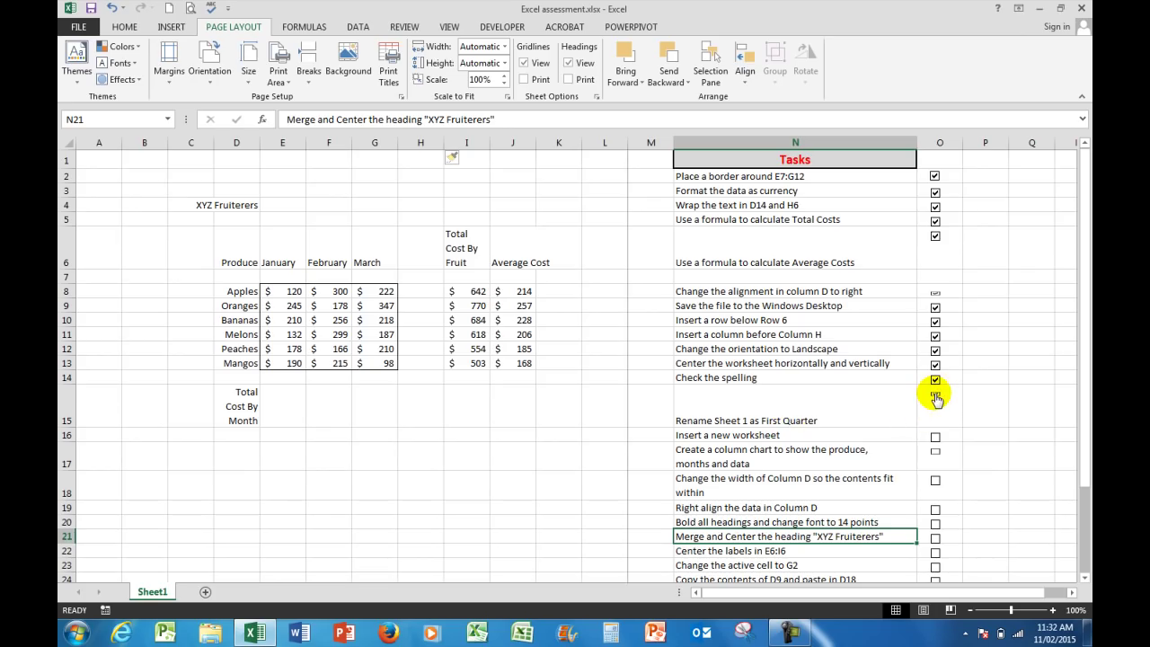
right_click(151, 592)
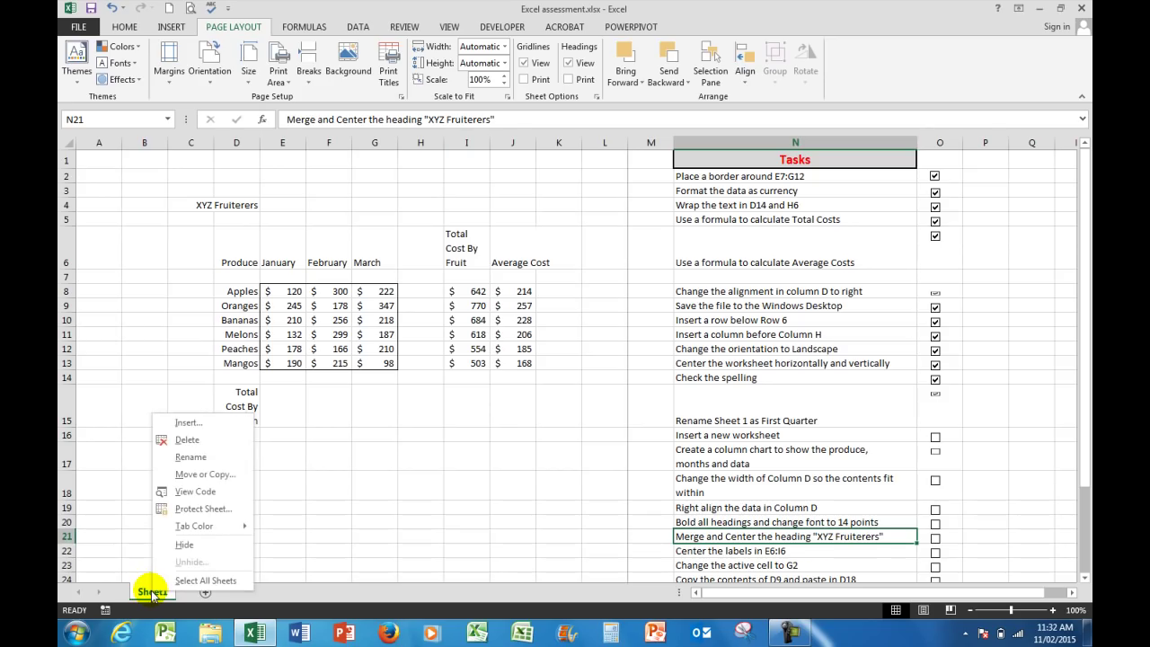
click(191, 457)
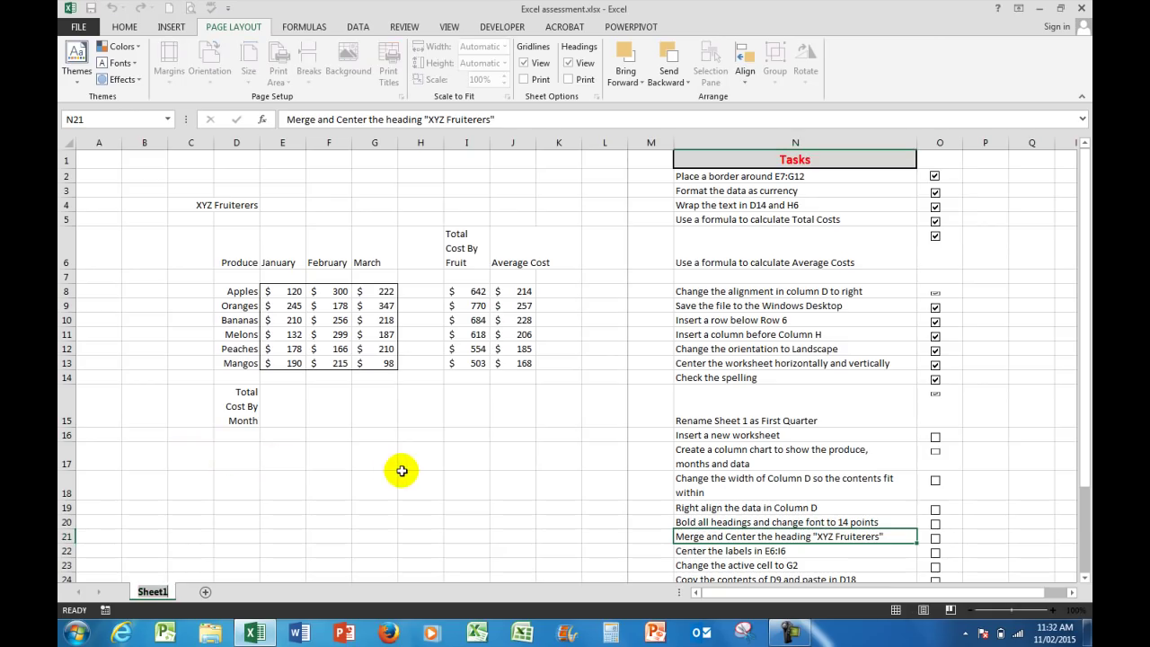
text(First Quarter)
key(Return)
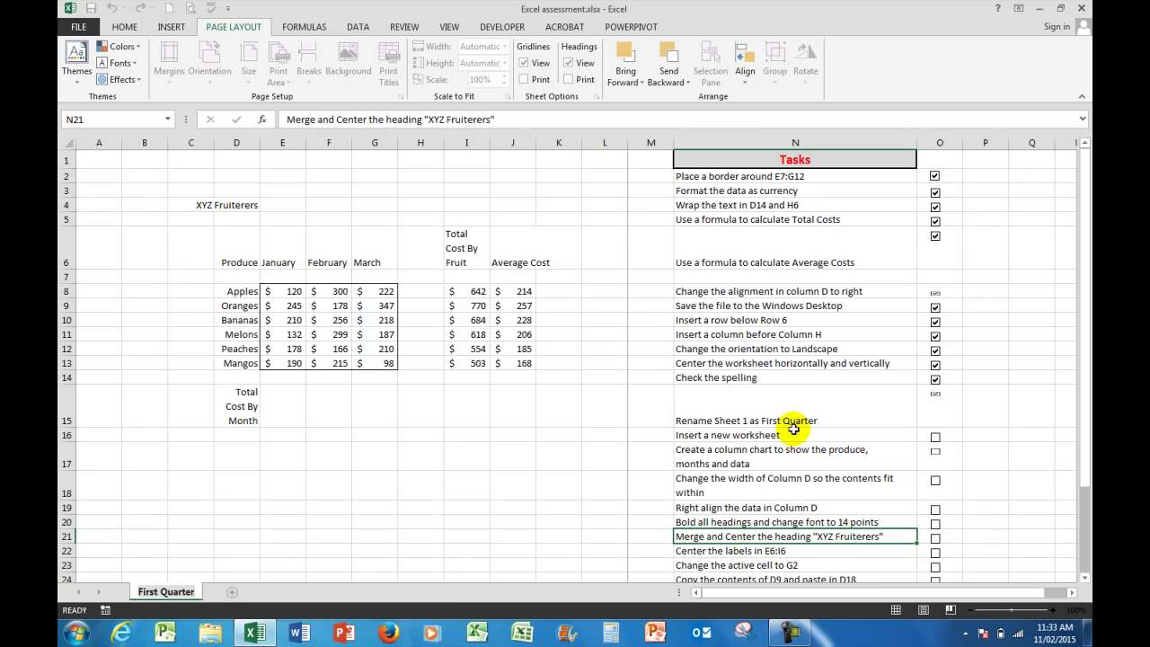
Insert a new worksheet, return to the First Quarter sheet and tick off the new worksheet task
click(232, 595)
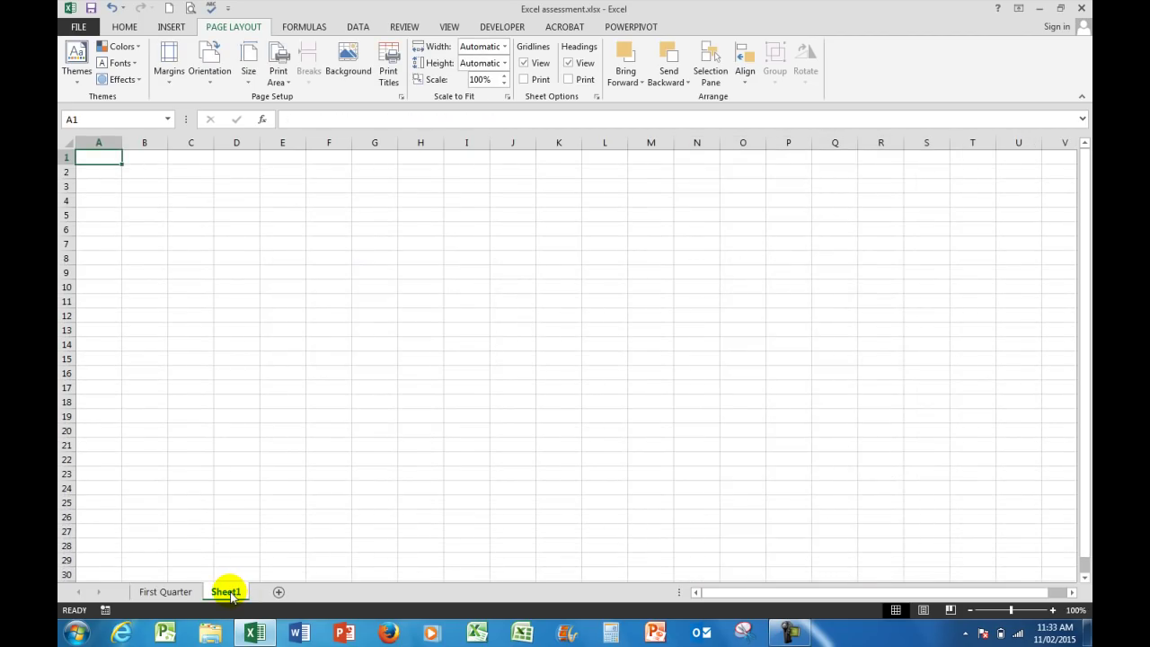
click(165, 591)
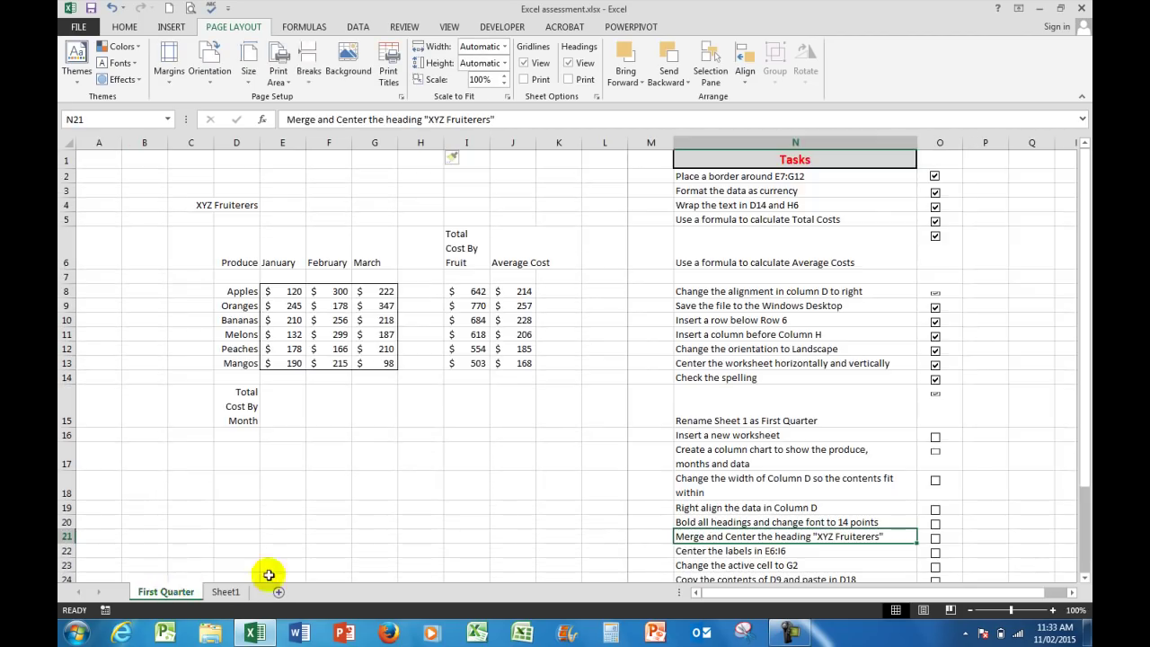
click(934, 438)
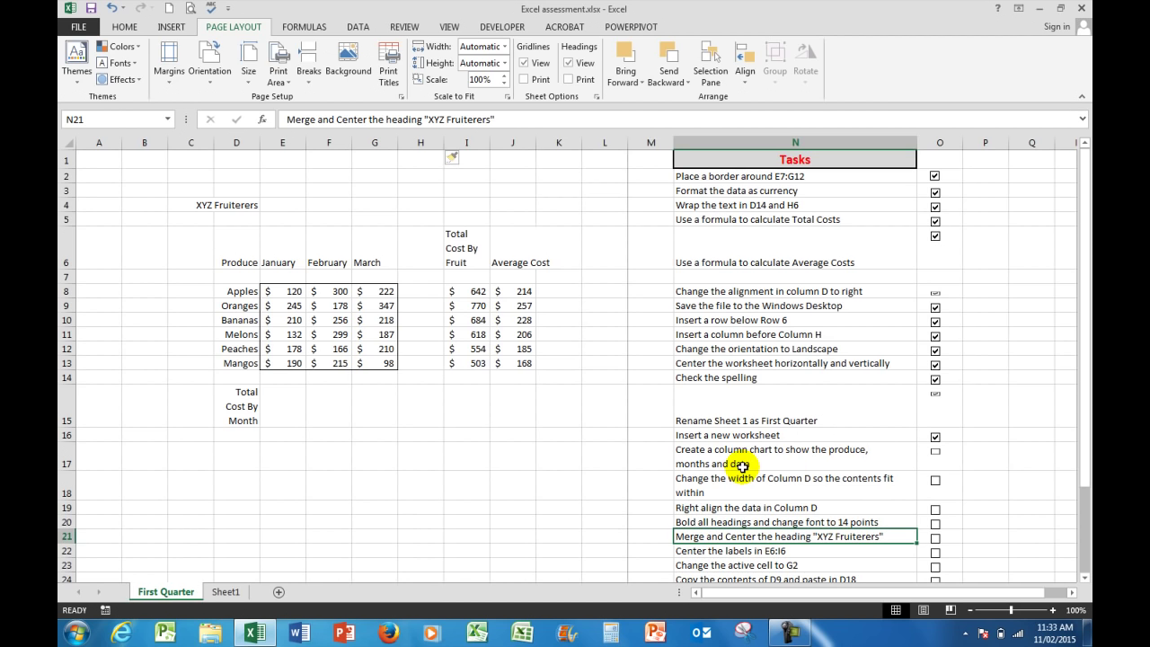
Insert a 2-D clustered column chart of the produce, months and data in D6:G13
click(227, 263)
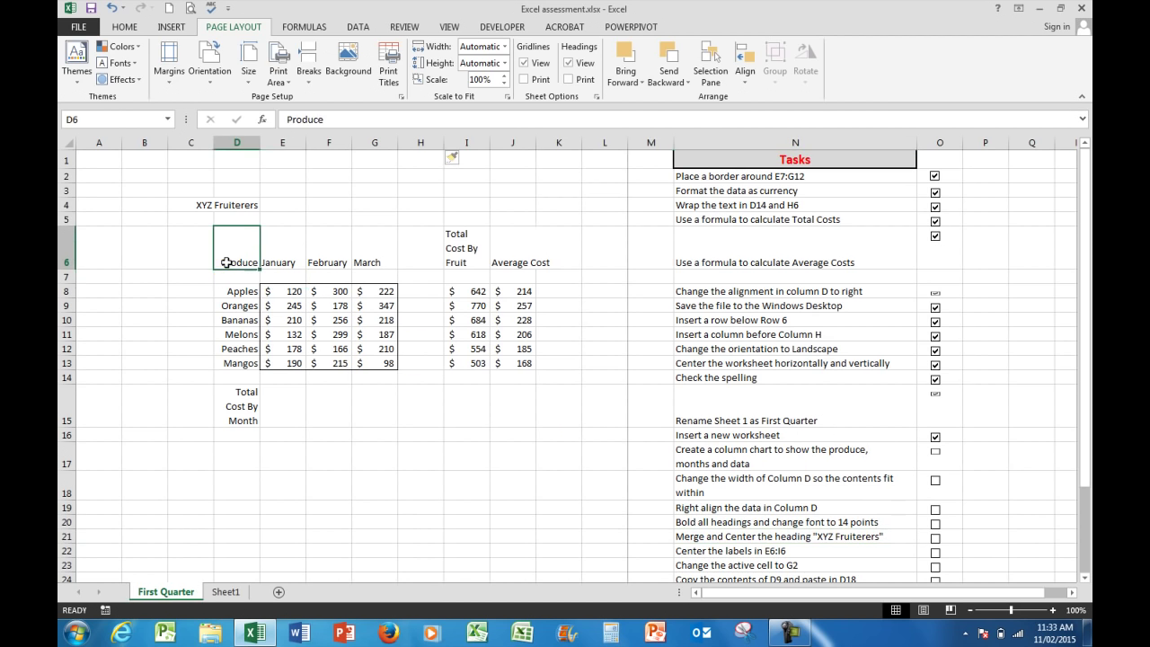
drag(227, 262, 384, 366)
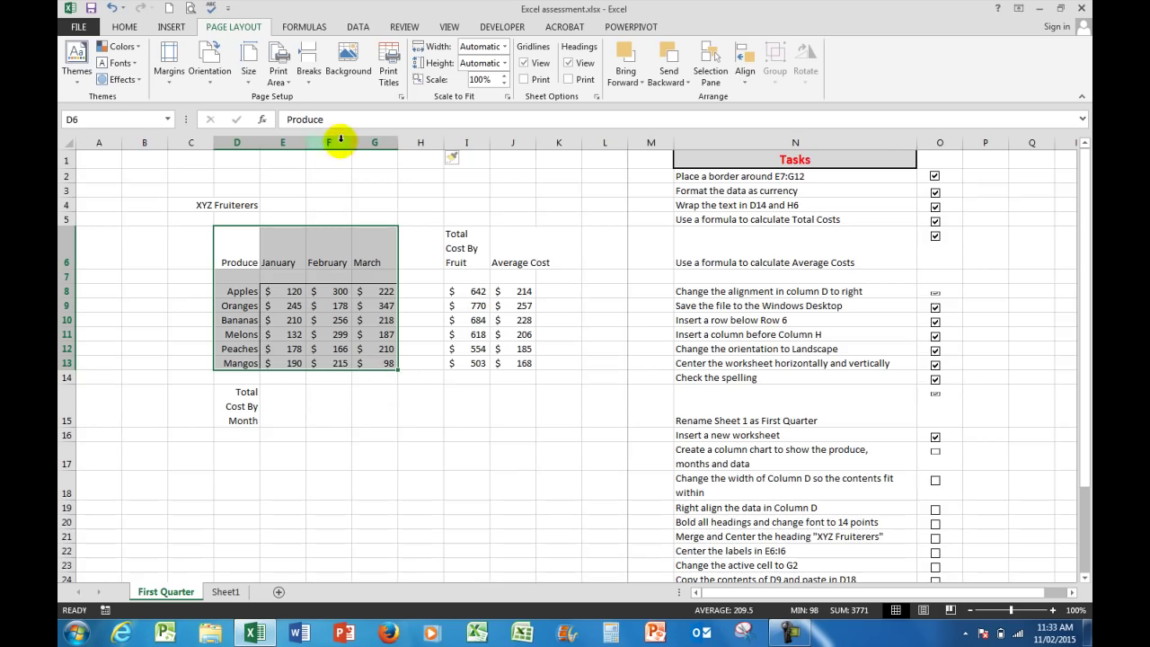
click(169, 27)
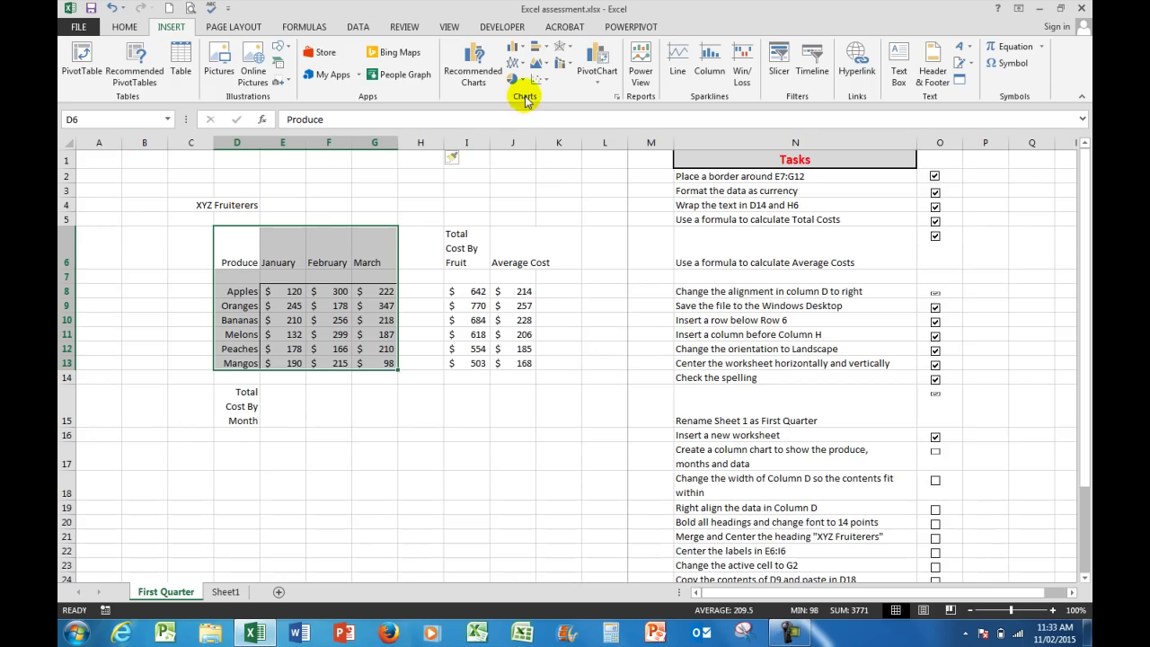
click(519, 48)
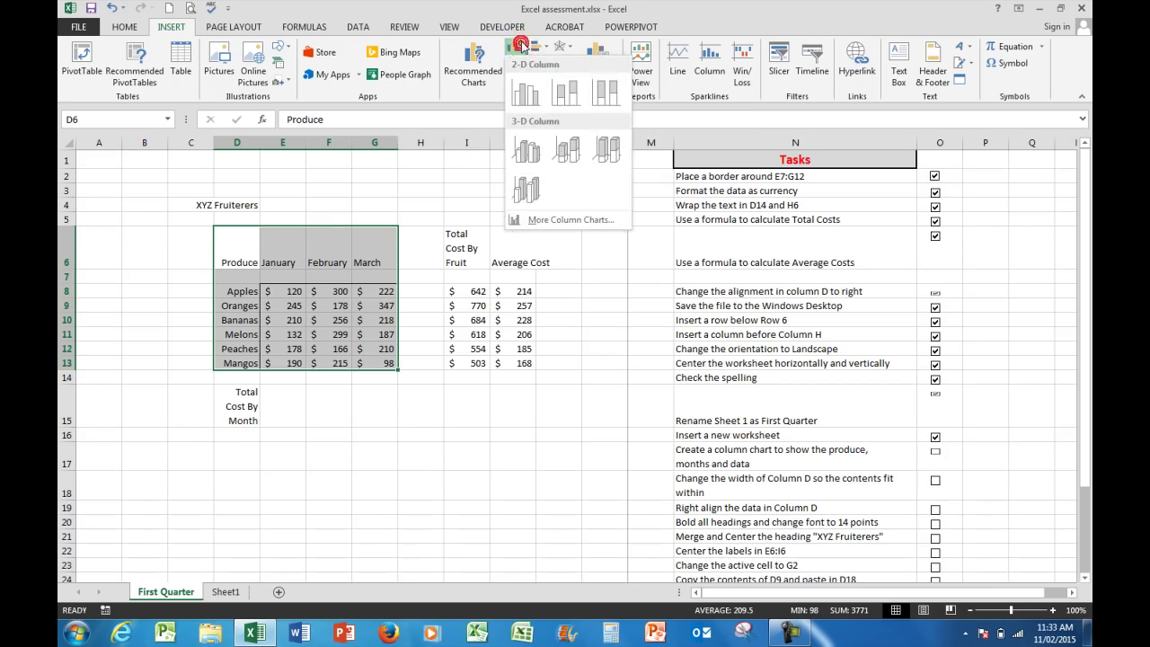
click(525, 94)
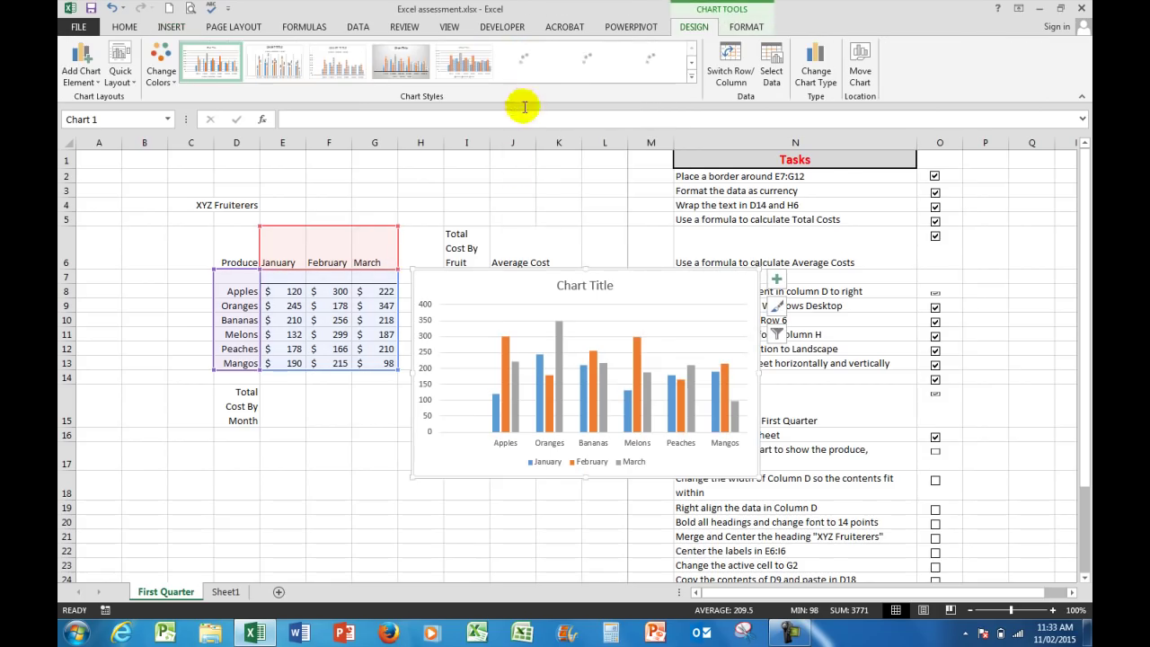
Move the chart below the produce table, undo the move and delete the chart
mouse_move(673, 293)
mouse_down()
mouse_move(519, 392)
mouse_move(416, 432)
mouse_move(403, 411)
mouse_move(400, 441)
mouse_move(395, 388)
mouse_up()
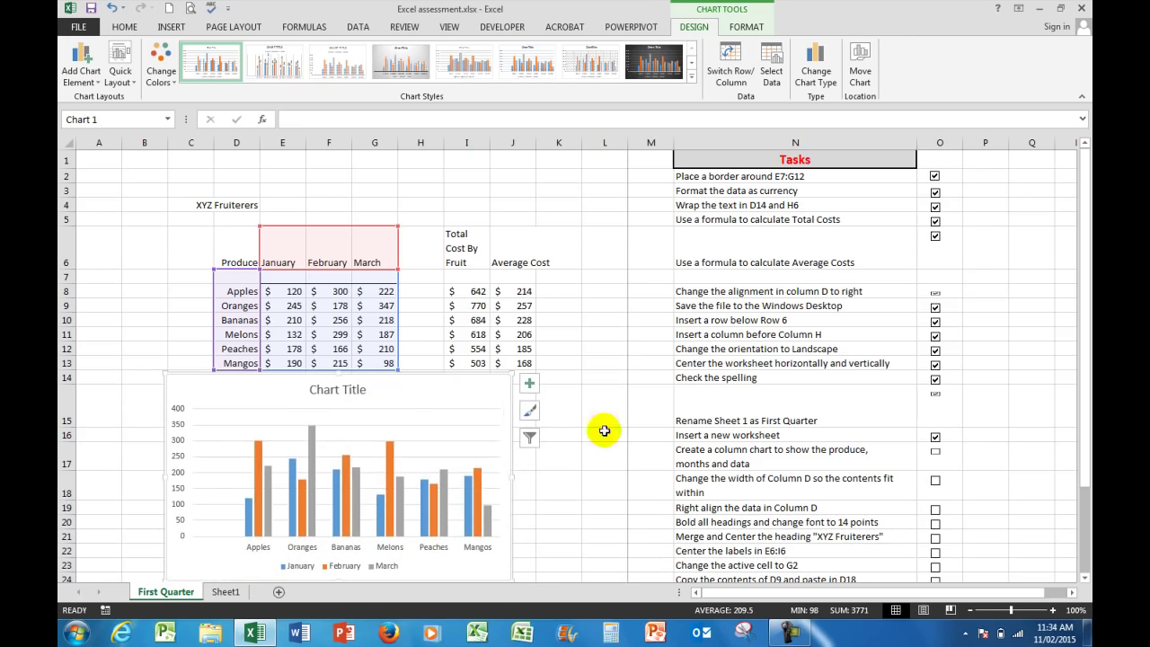
click(112, 8)
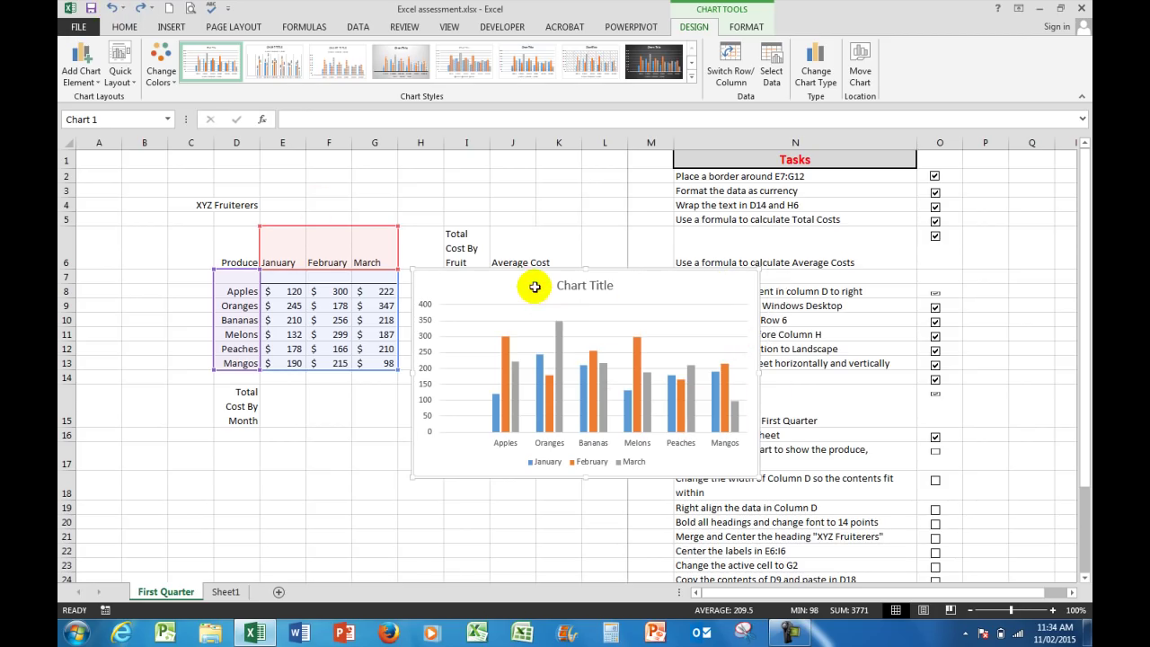
key(Delete)
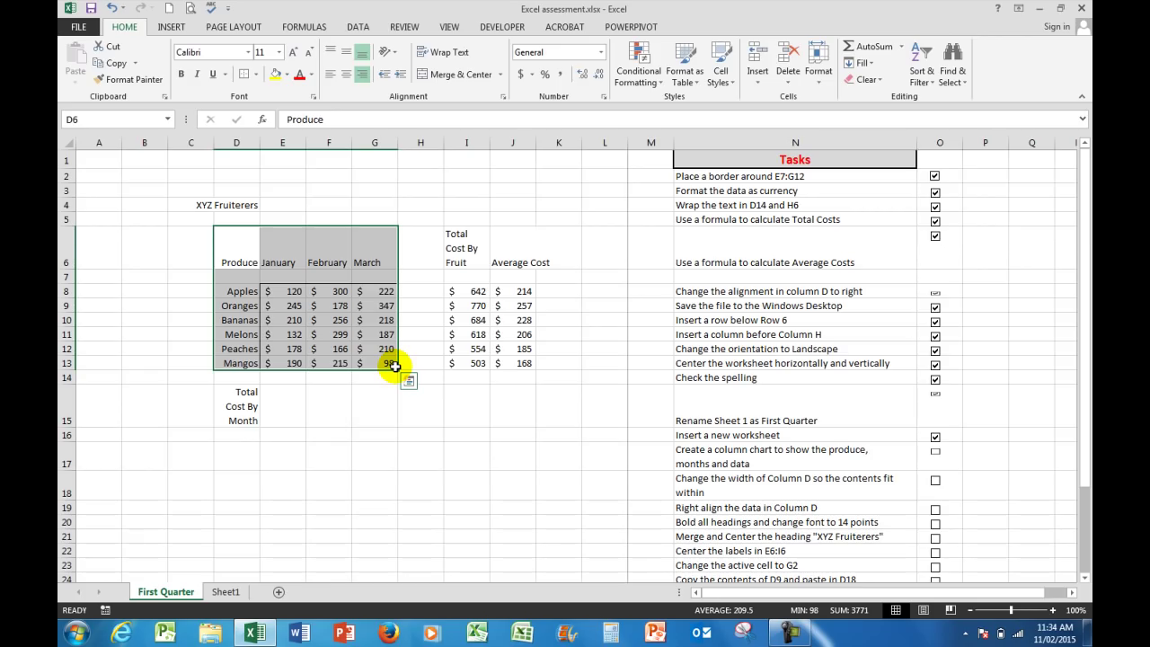
Chart D6:G13 on a separate chart sheet, delete that sheet and tick off the column chart task
key(F11)
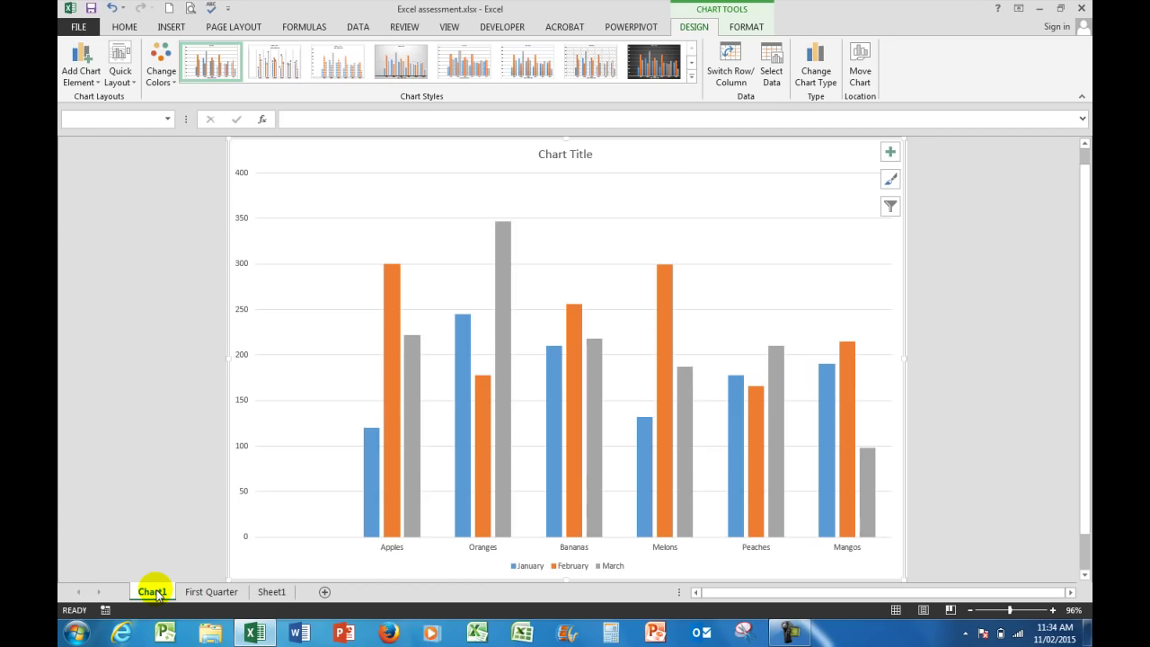
right_click(155, 591)
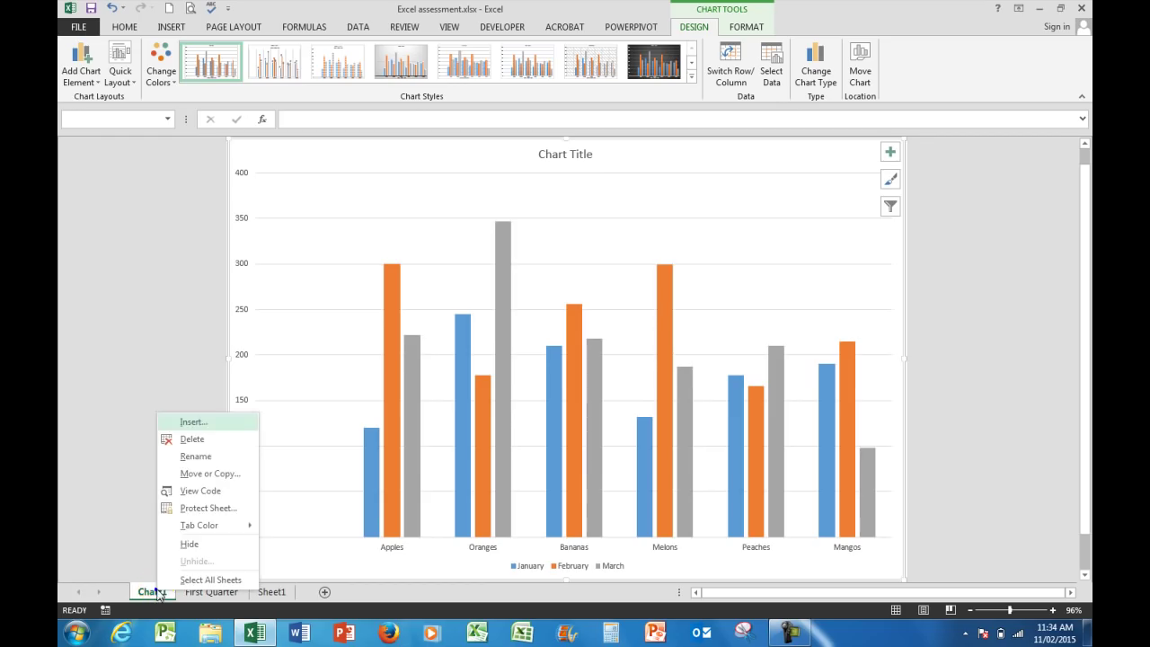
click(193, 439)
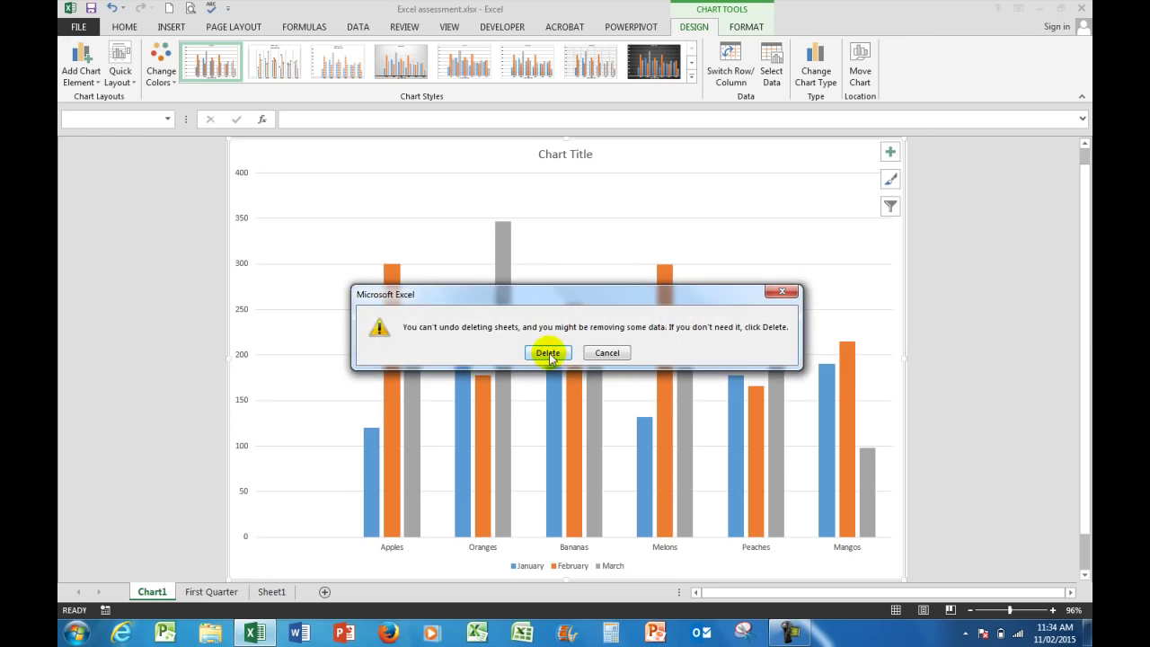
click(548, 353)
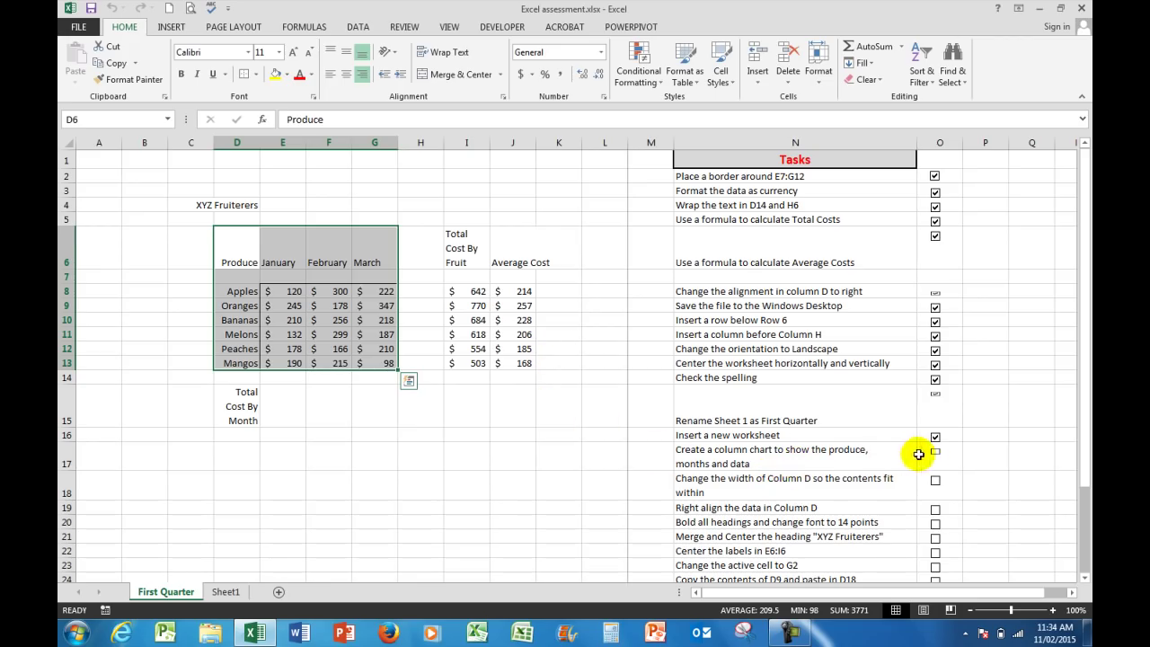
click(934, 452)
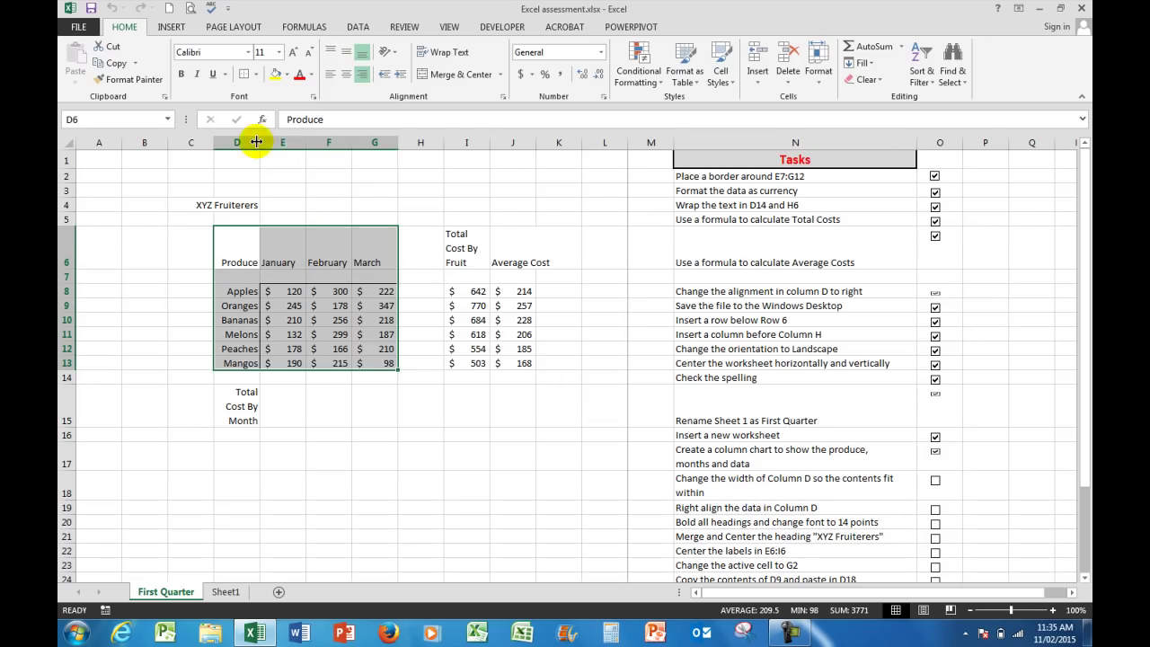
Widen columns D and I so their labels fit on one line, and tick off the column width task
drag(260, 143, 321, 149)
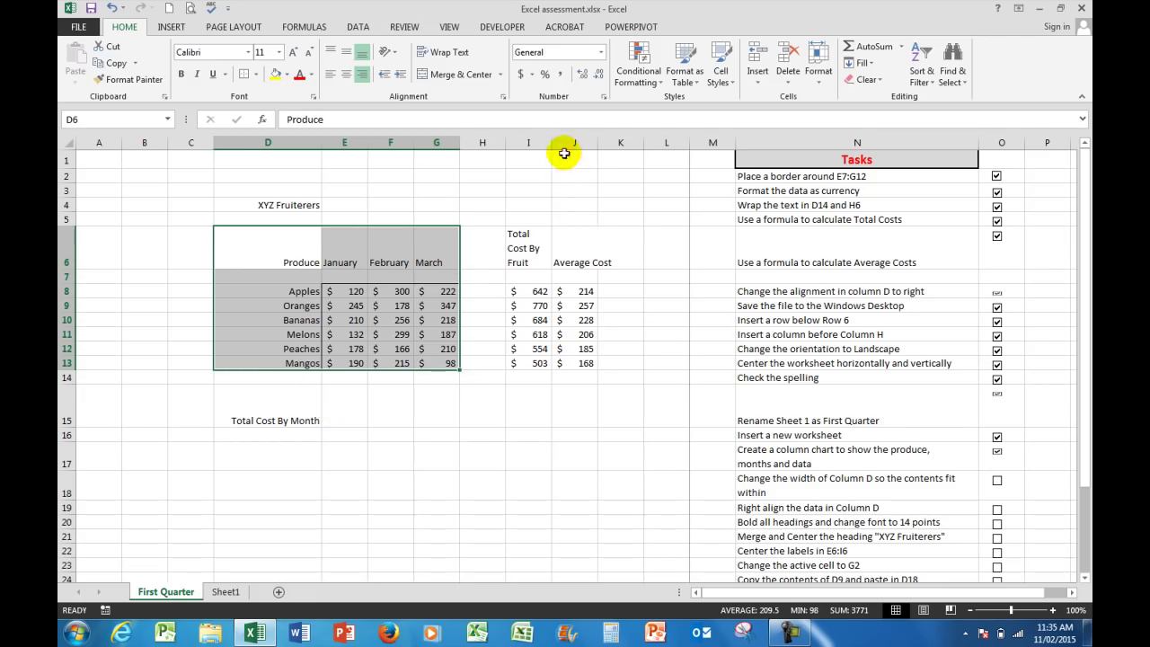
drag(552, 143, 631, 148)
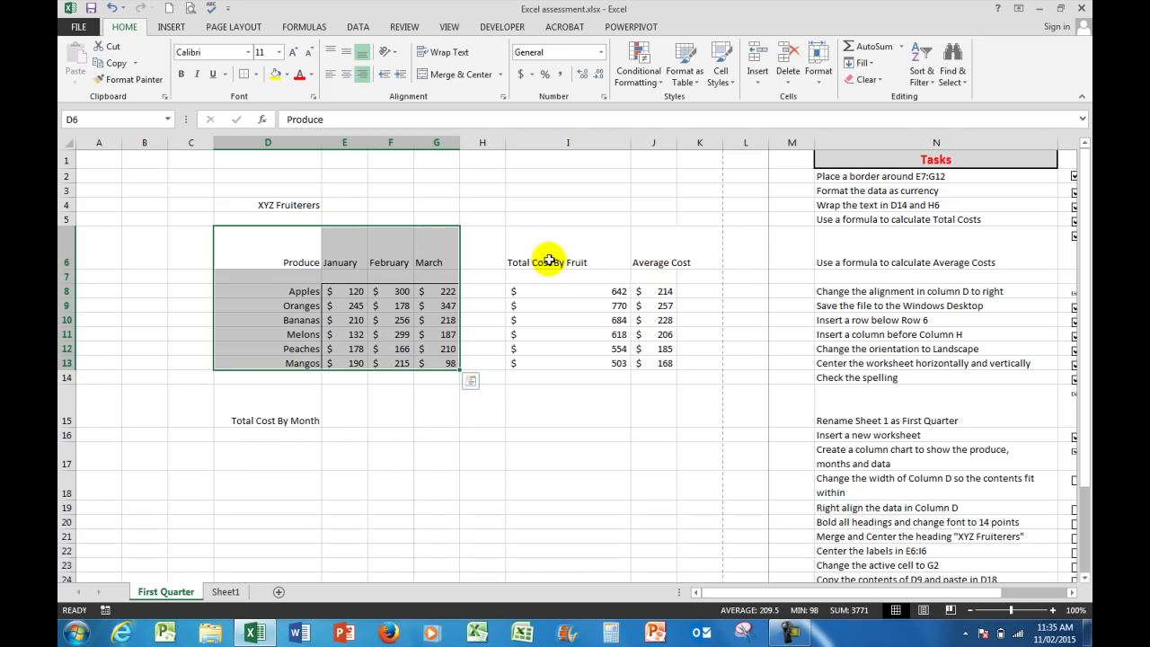
drag(631, 144, 599, 144)
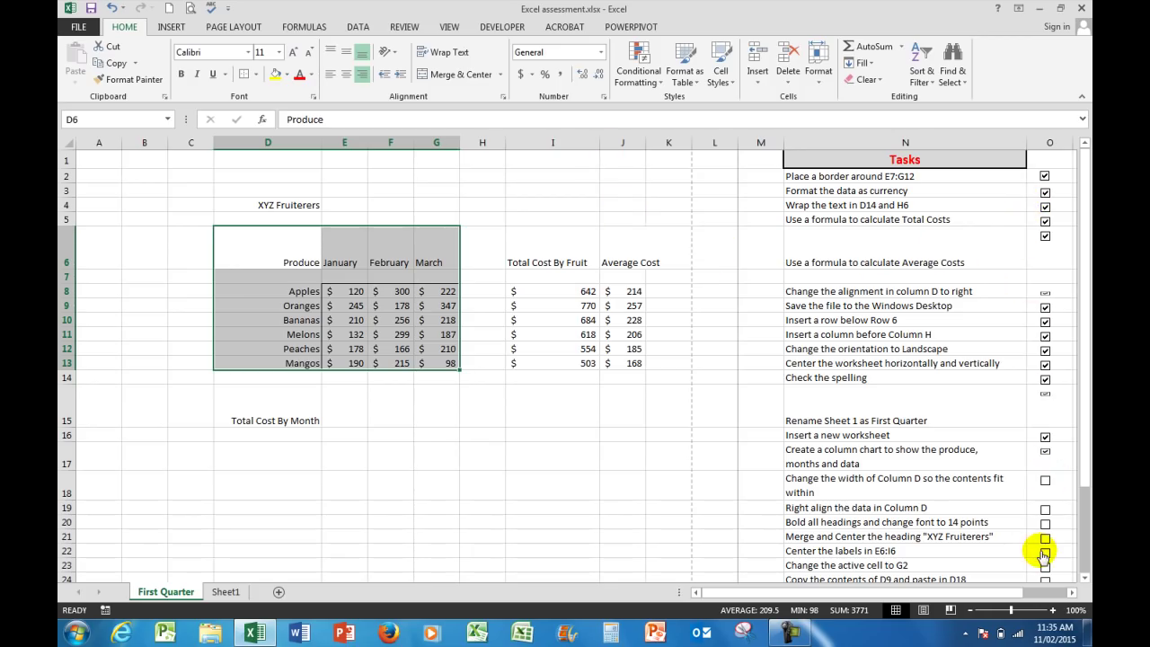
click(1045, 481)
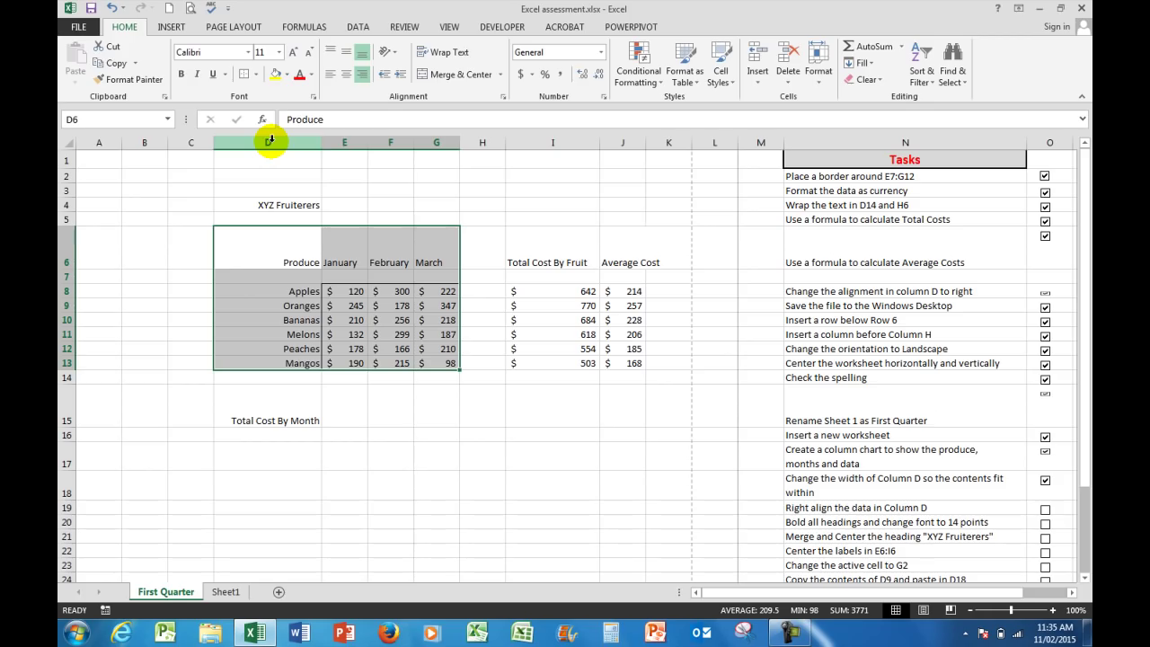
Select column D to check its right alignment, tick off the right-align task and deselect the column
click(269, 141)
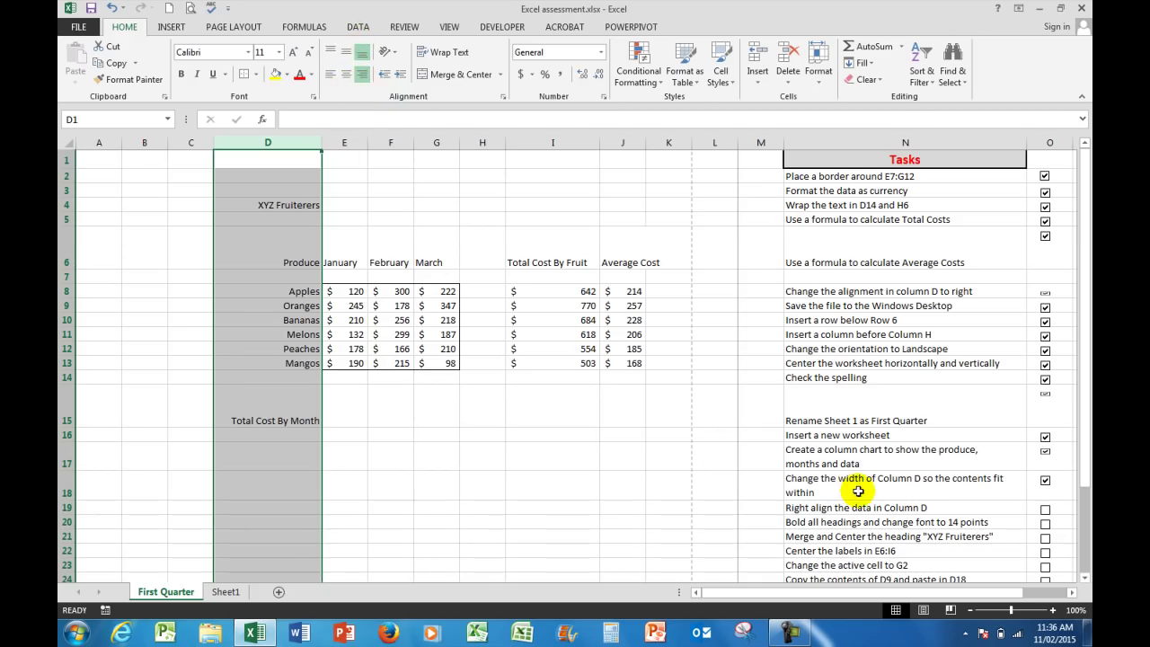
click(1046, 510)
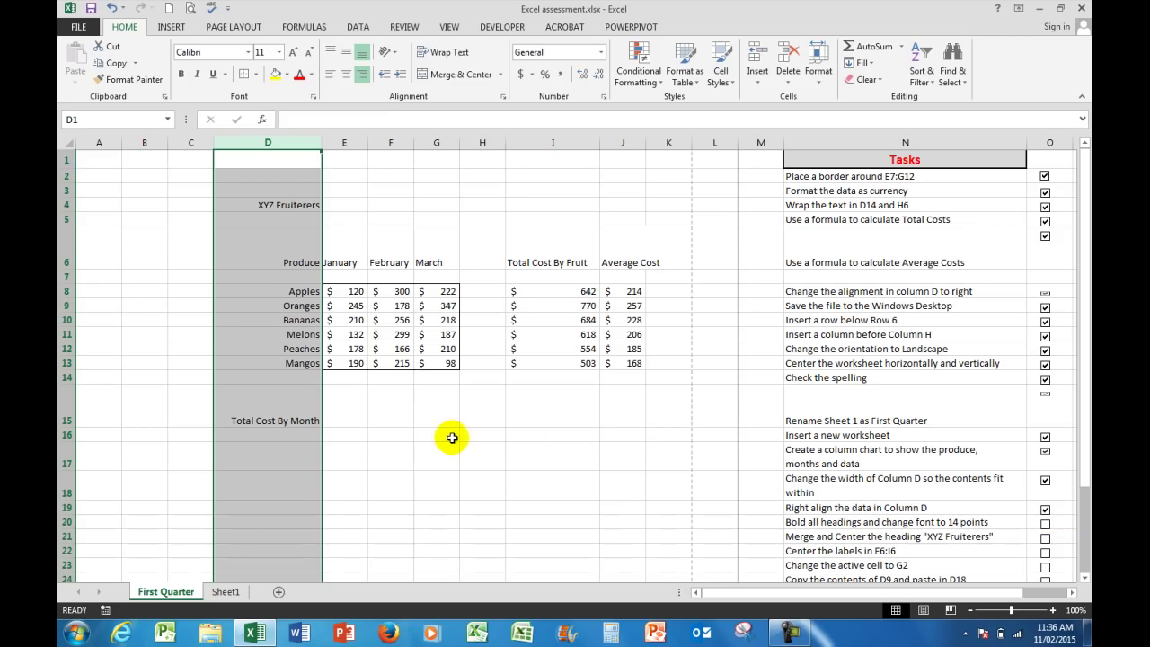
click(395, 436)
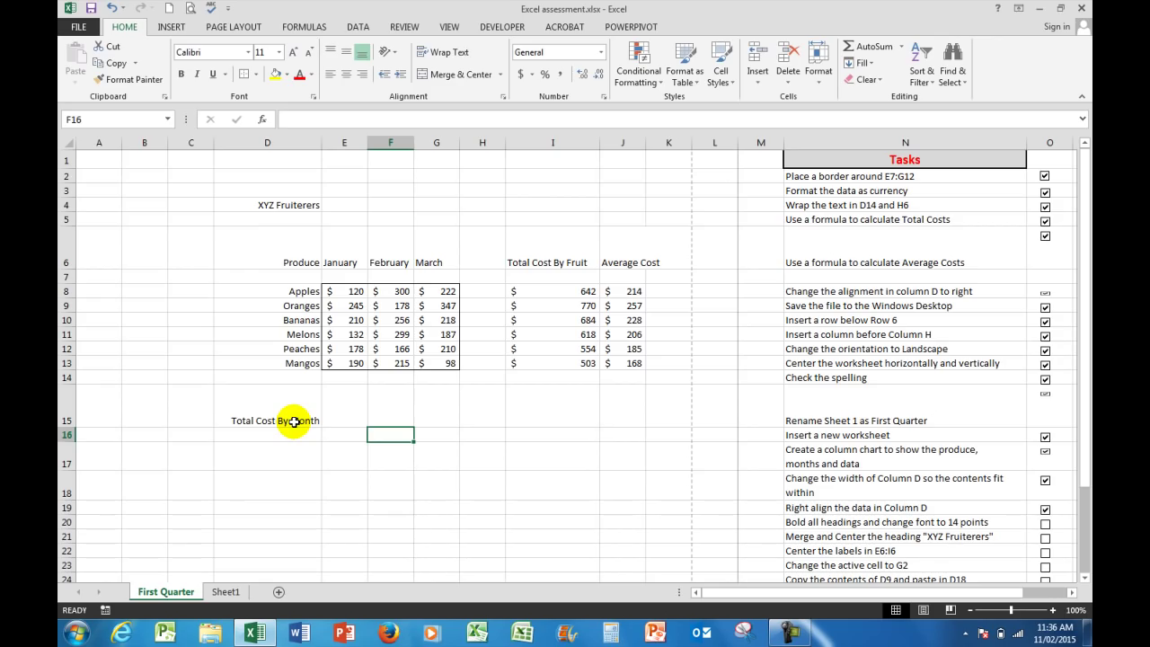
Make the headings in D6:G6, I6:K6, D8:D13 and D15 bold with a font size of 14 points
click(305, 259)
drag(306, 259, 439, 262)
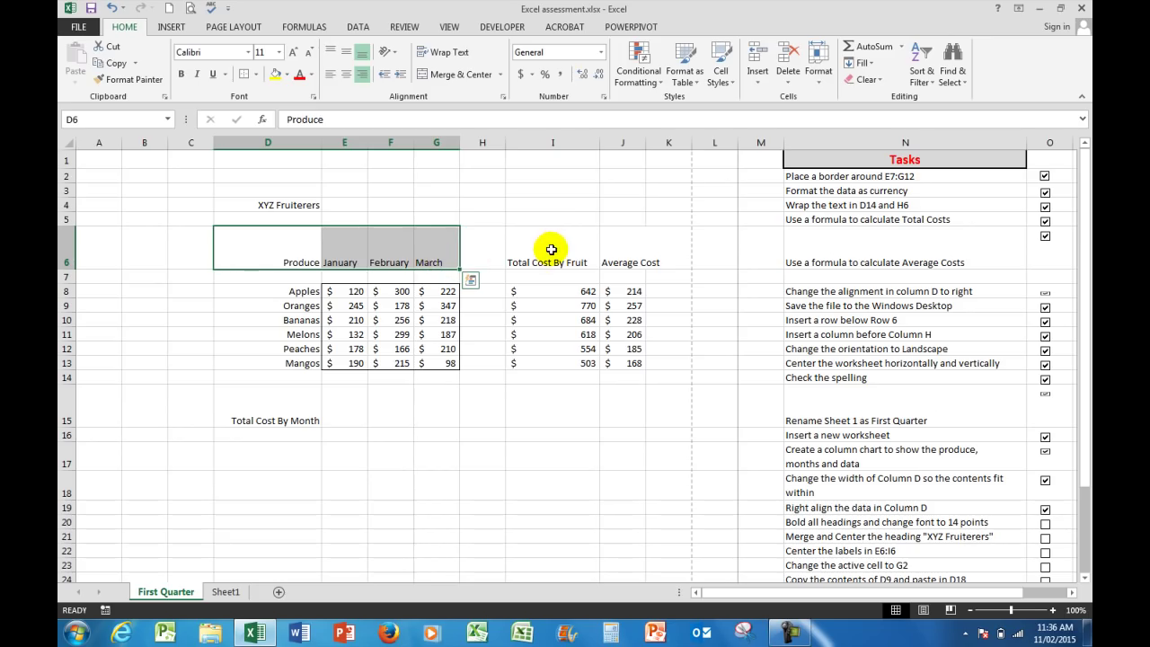
ctrl+drag(545, 241, 663, 253)
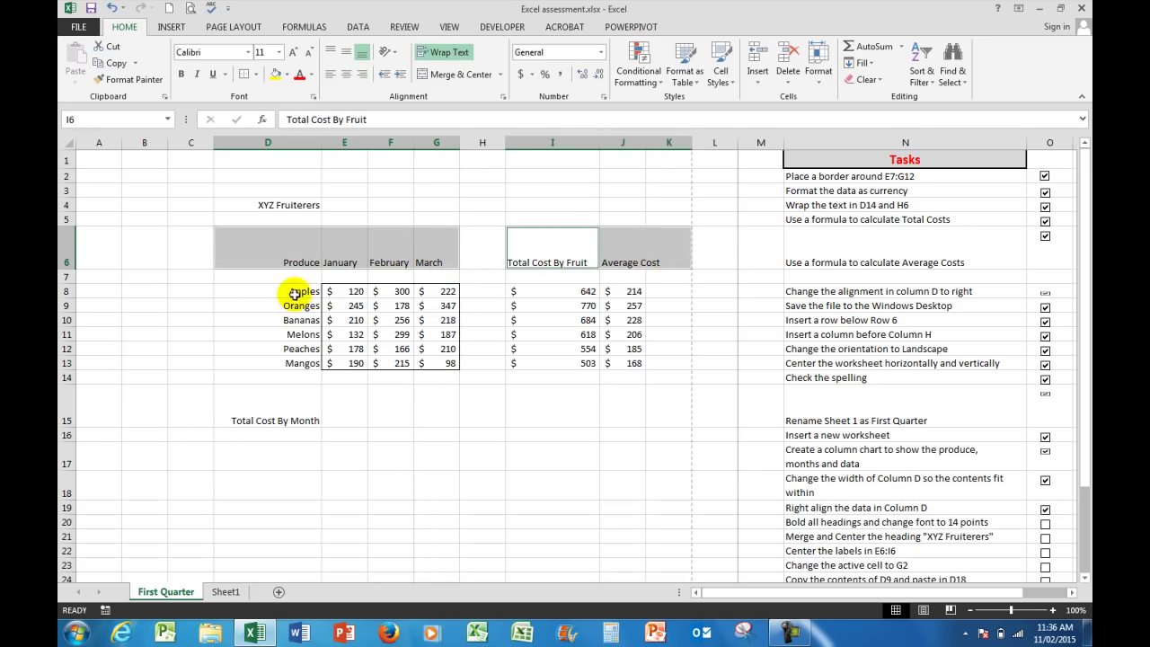
drag(292, 292, 297, 363)
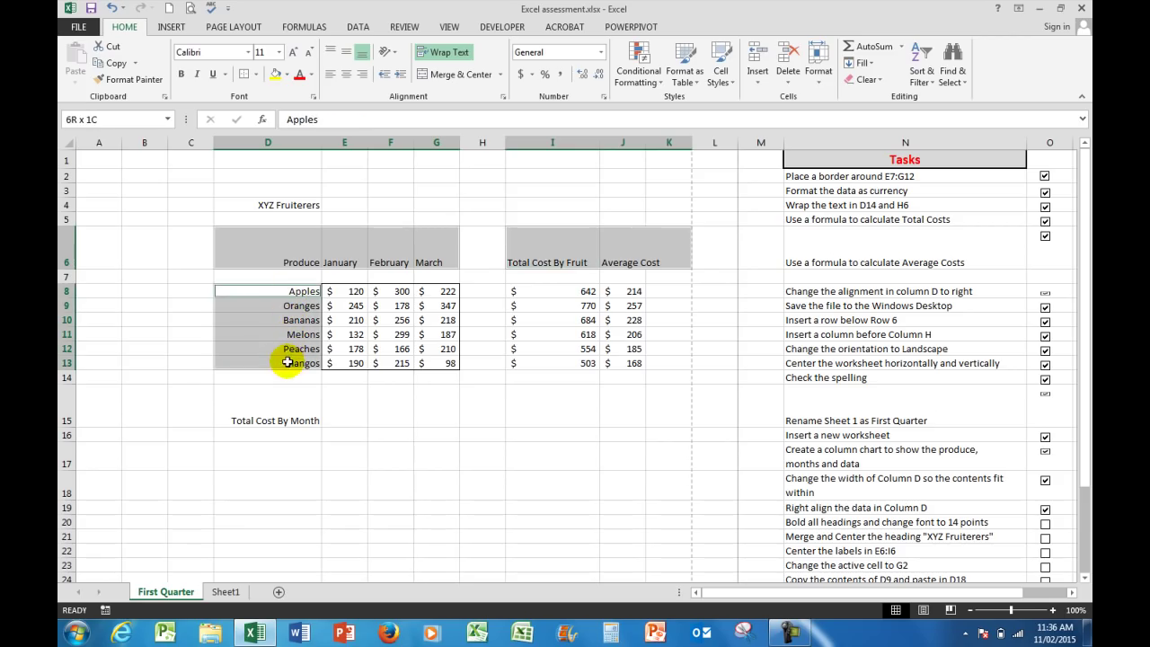
click(279, 421)
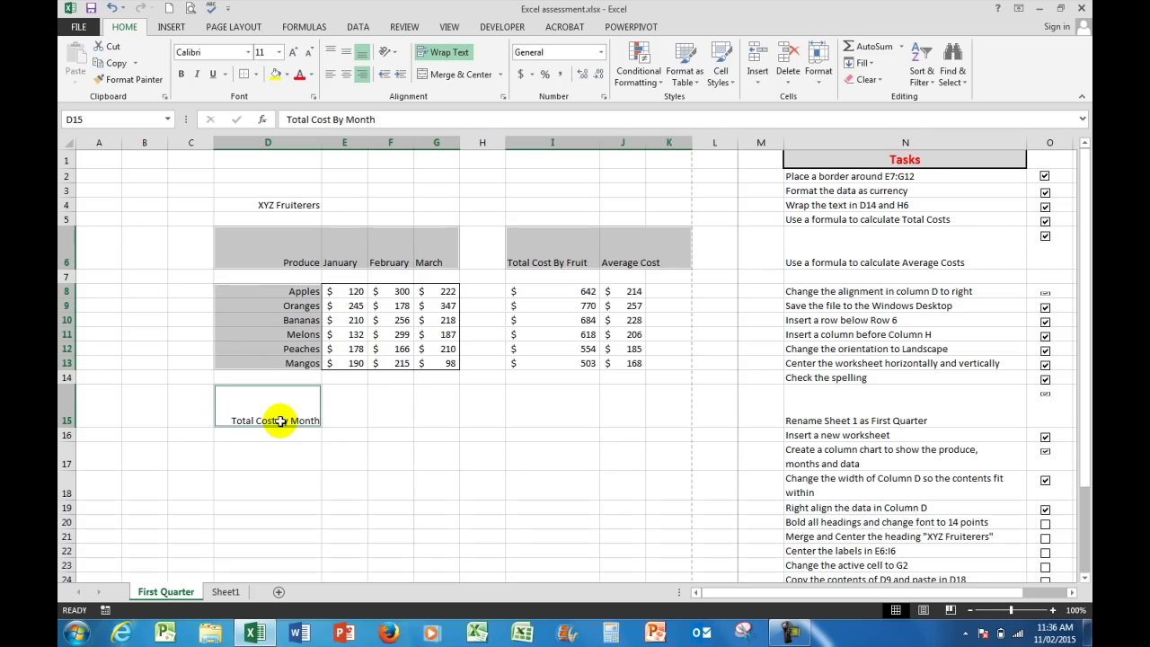
click(182, 75)
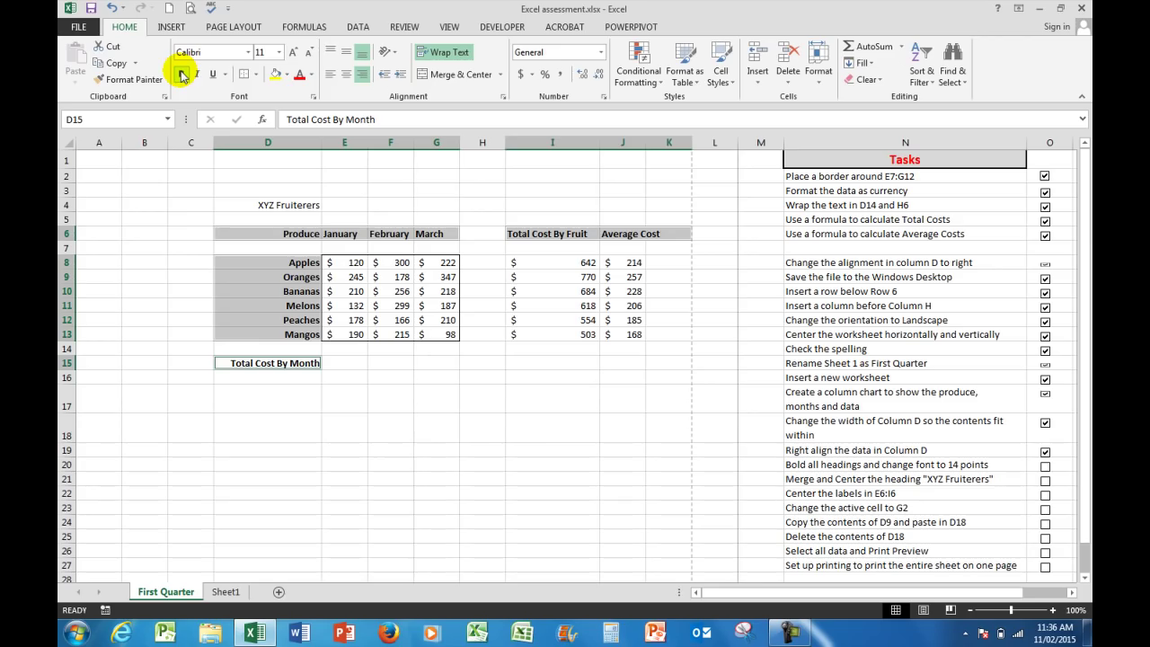
click(279, 52)
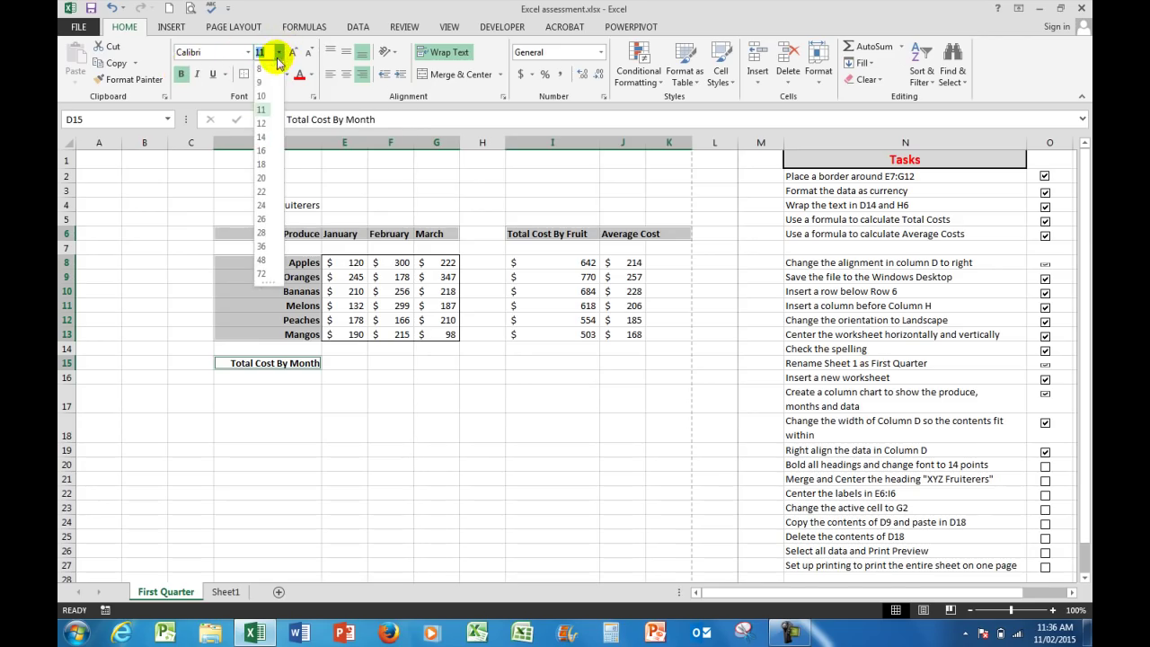
click(261, 134)
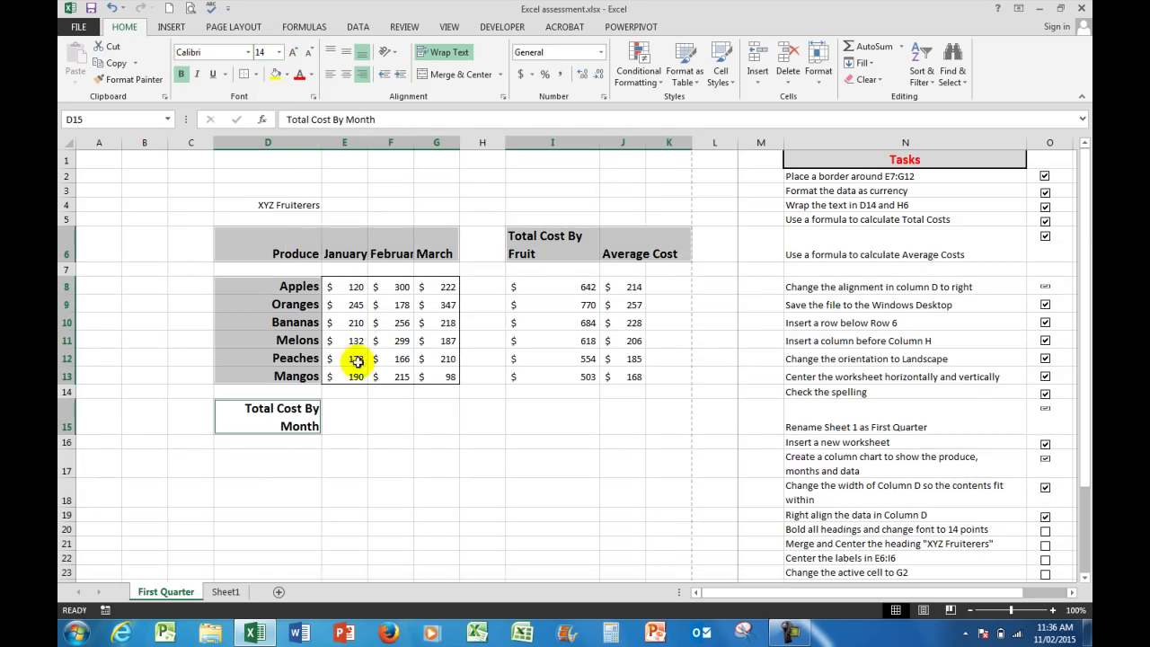
click(555, 464)
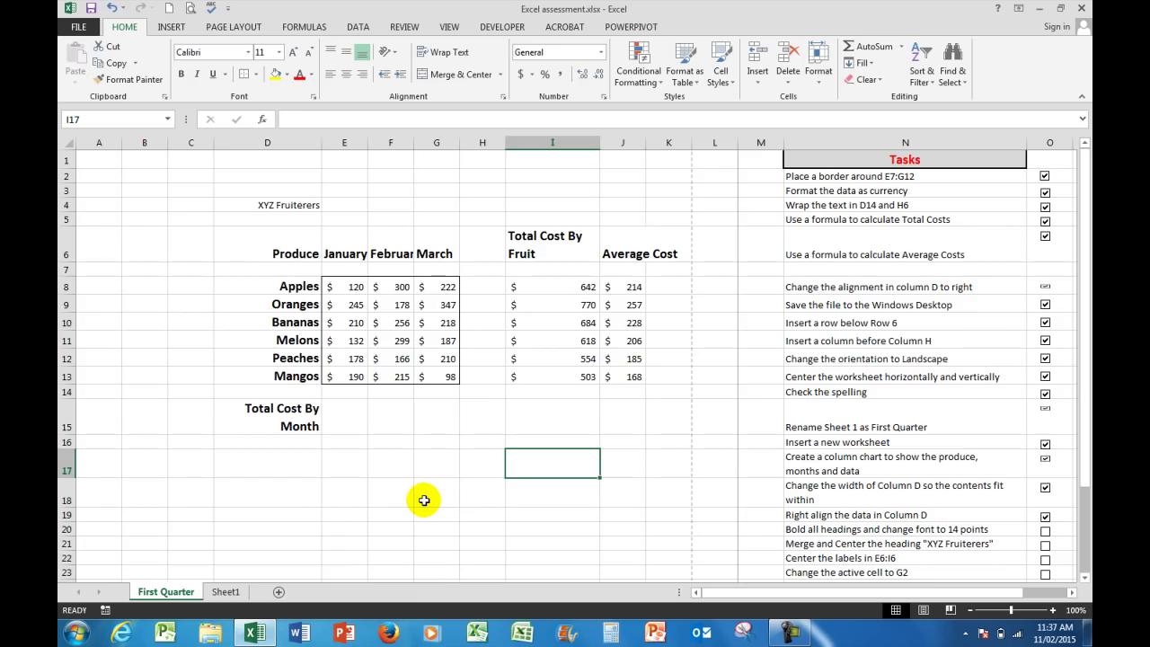
Widen column F to fit the February heading and tick off the bold headings task
double_click(413, 142)
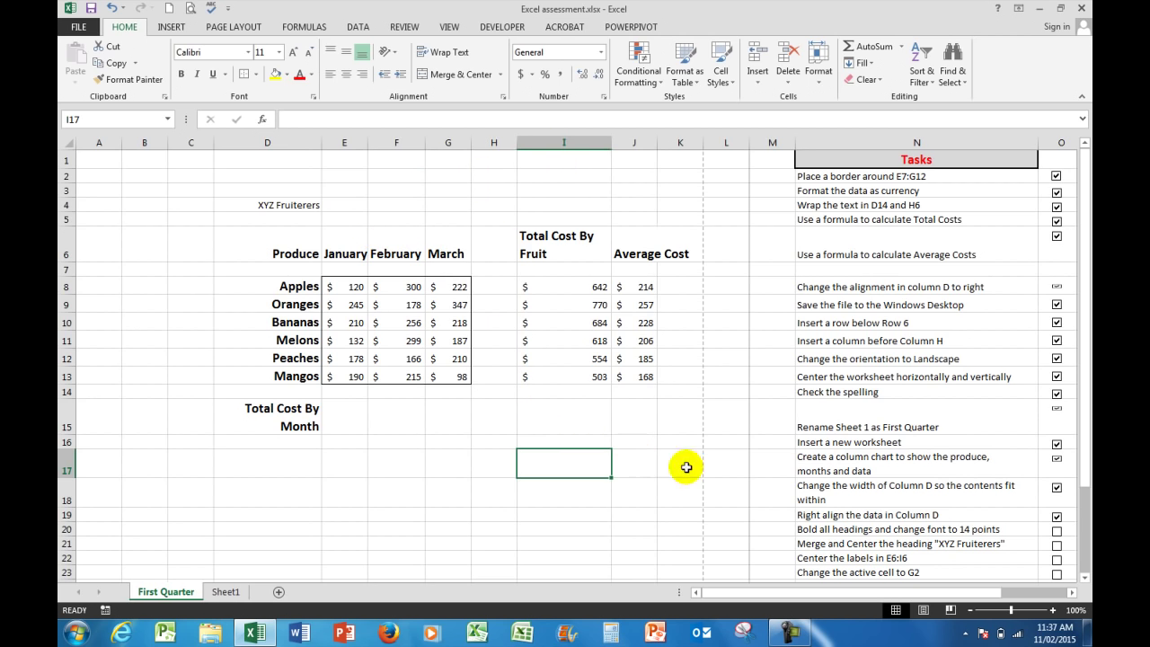
click(1057, 530)
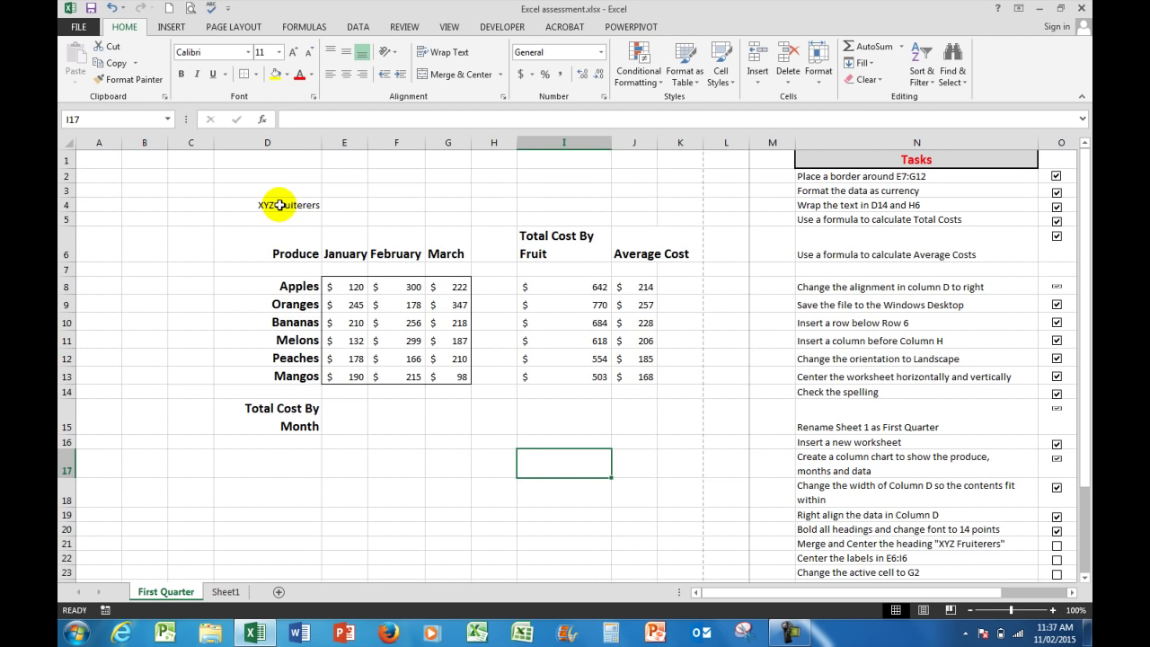
Merge and center the heading "XYZ Fruiterers" across D4:J4 and format it in bold red at 14 points
drag(280, 204, 634, 204)
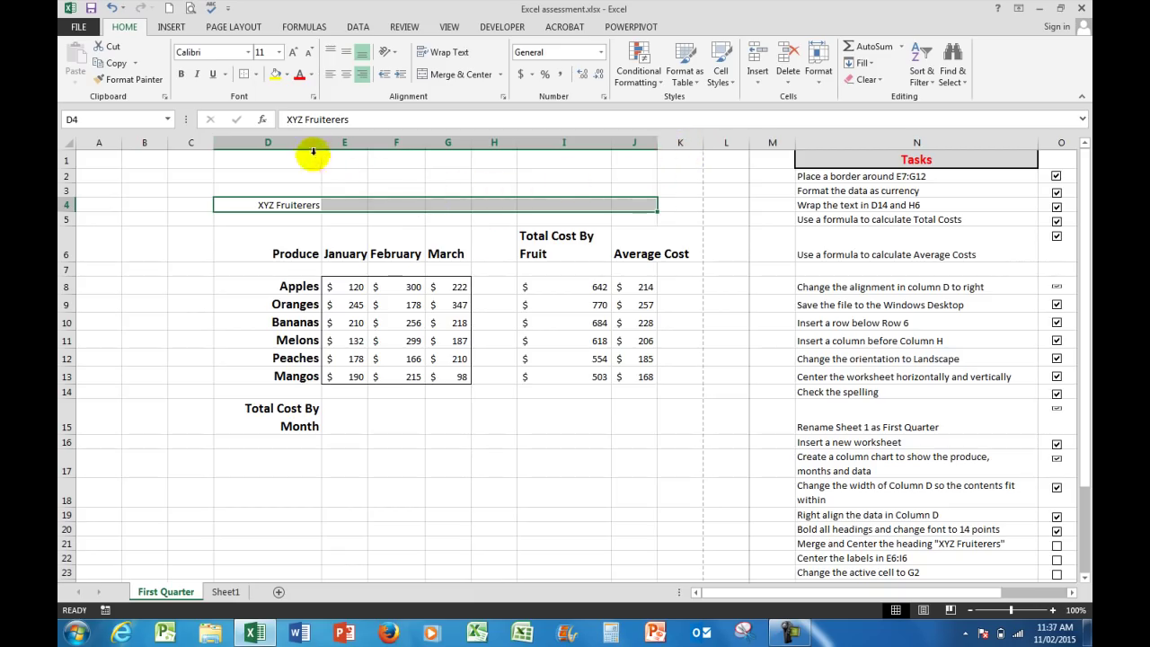
click(456, 75)
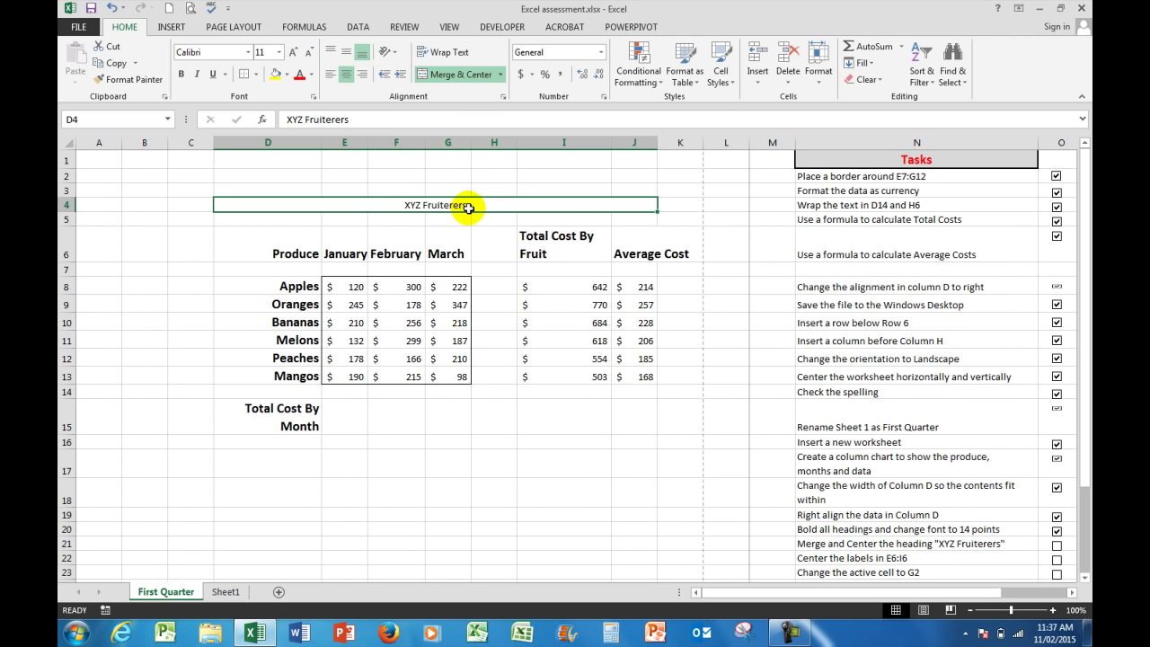
click(297, 74)
click(183, 74)
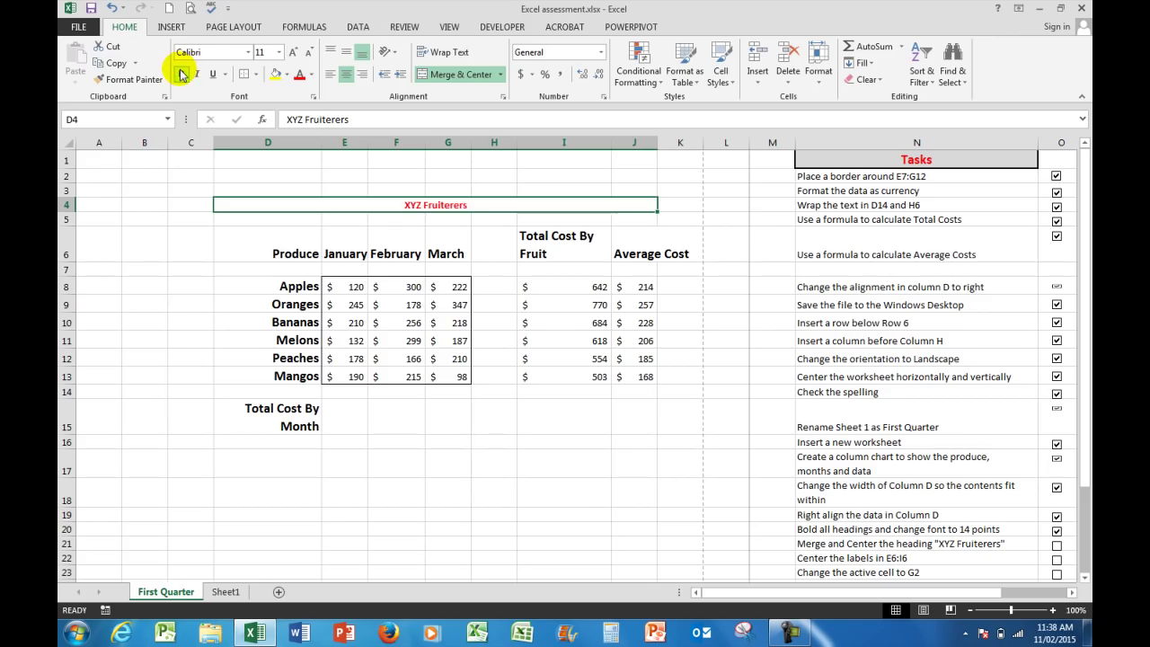
click(279, 53)
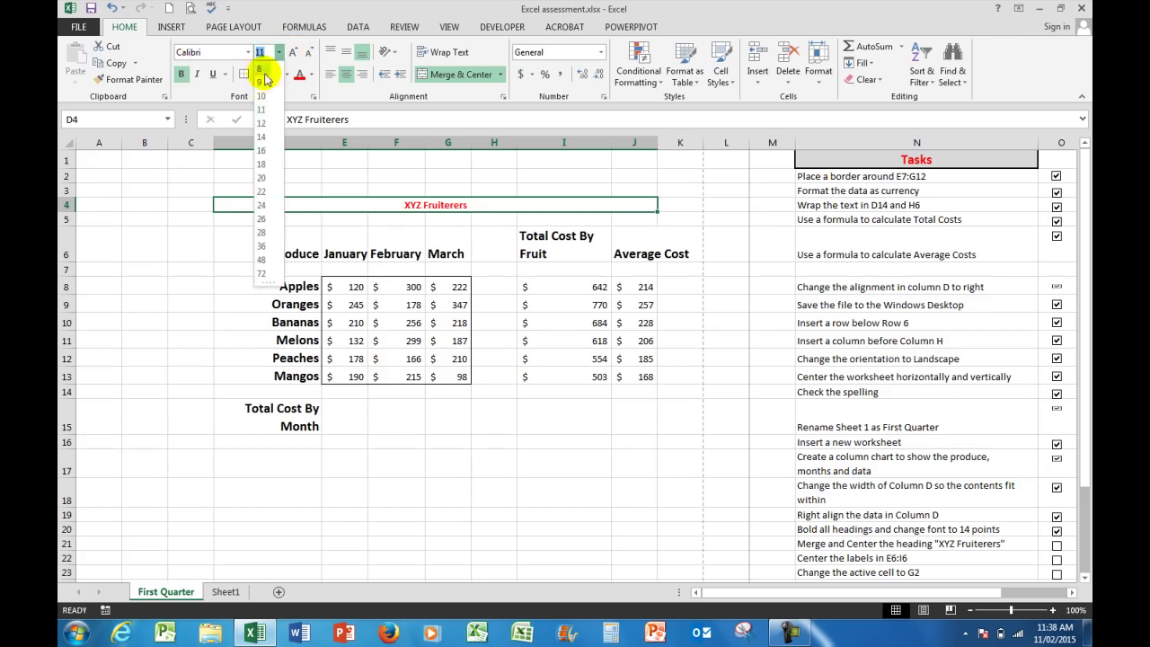
click(261, 137)
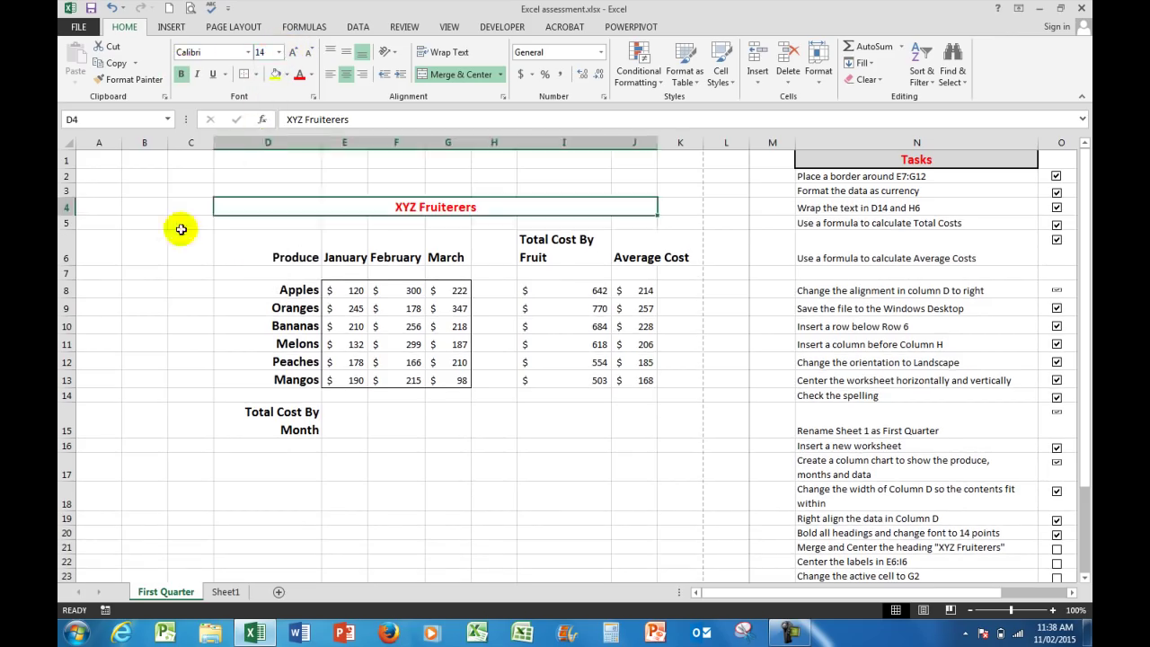
Select cell A1 and tick off the task to merge and center the "XYZ Fruiterers" heading
click(123, 247)
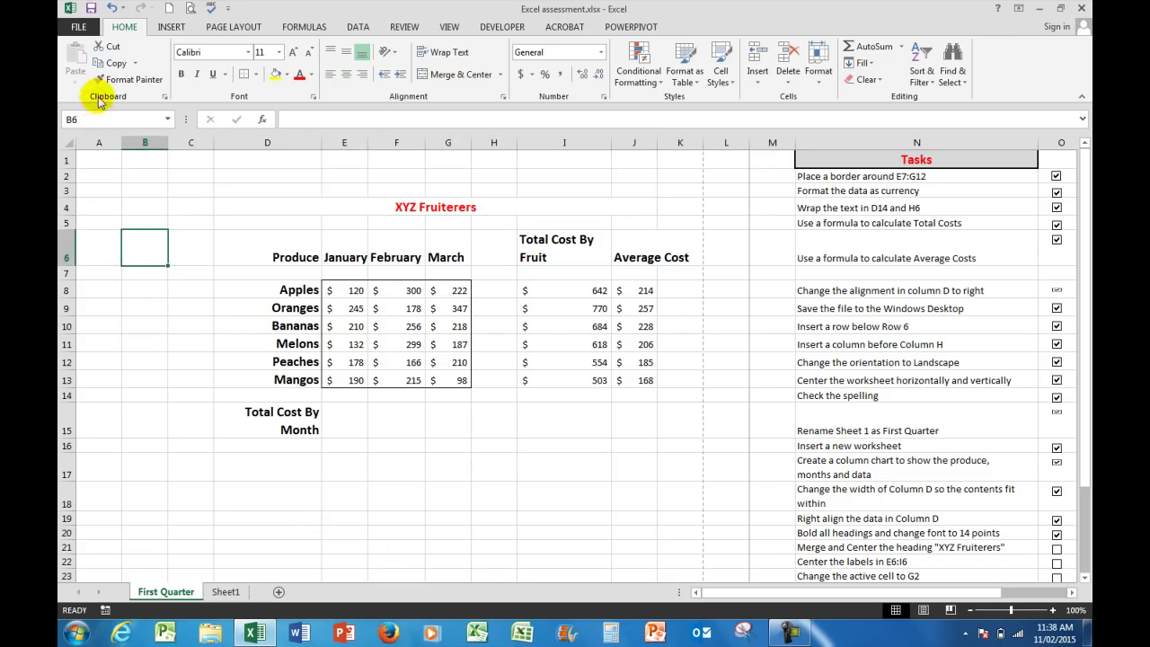
click(90, 159)
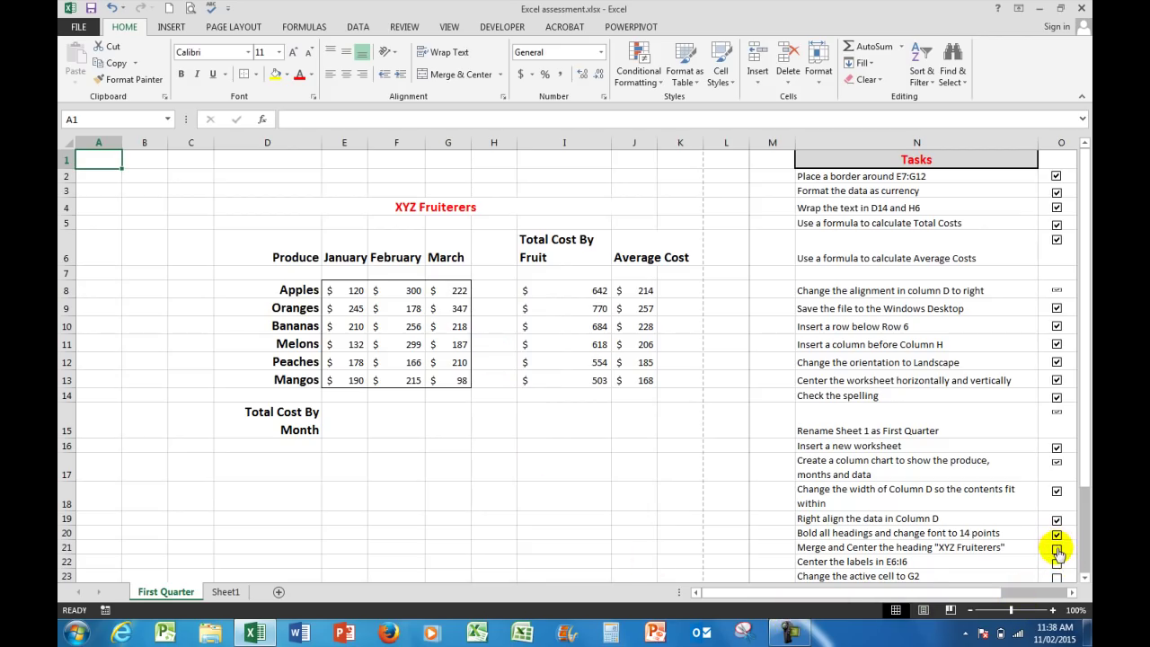
click(1057, 549)
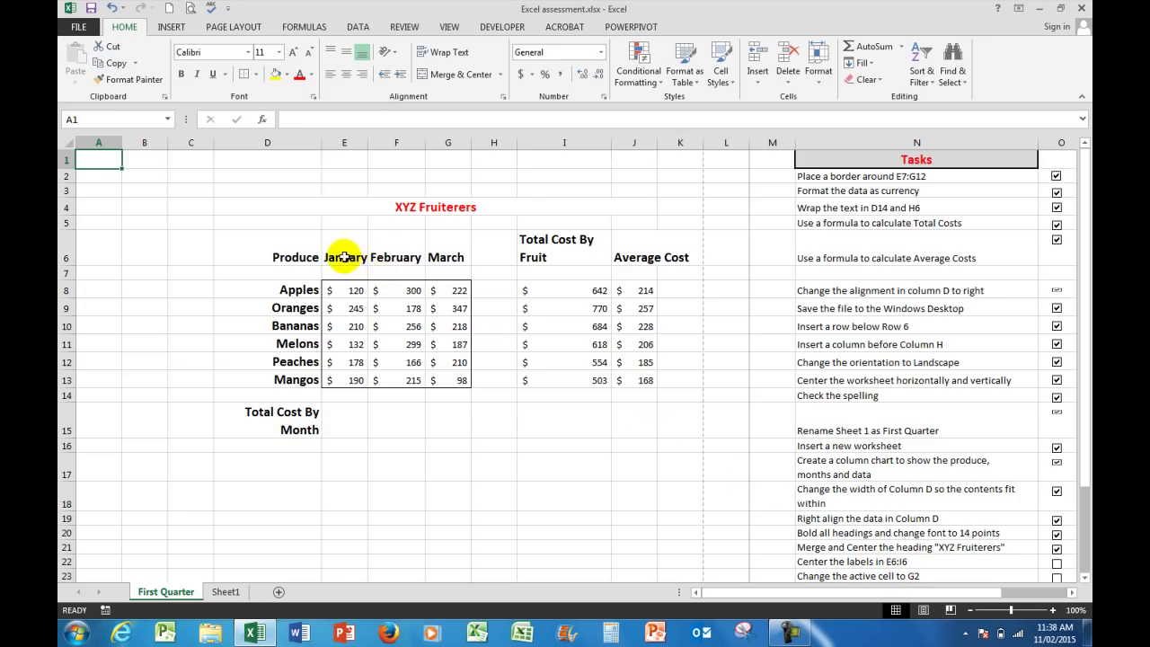
Center the labels in E6:I6 horizontally and tick off the matching task
drag(342, 255, 564, 253)
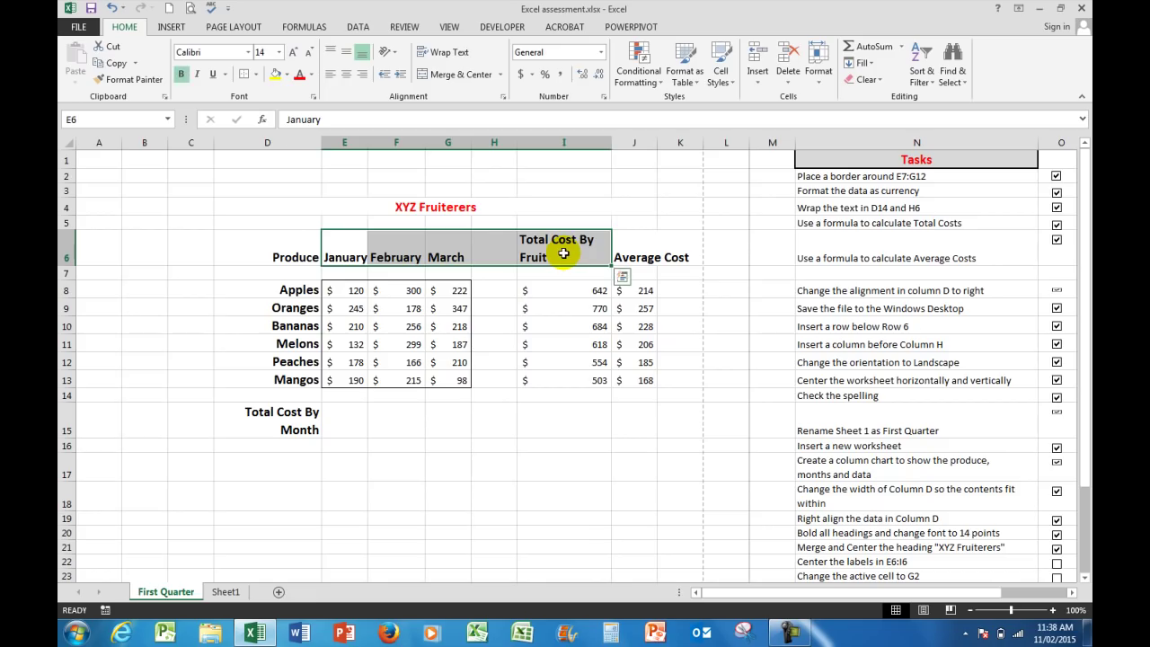
click(347, 76)
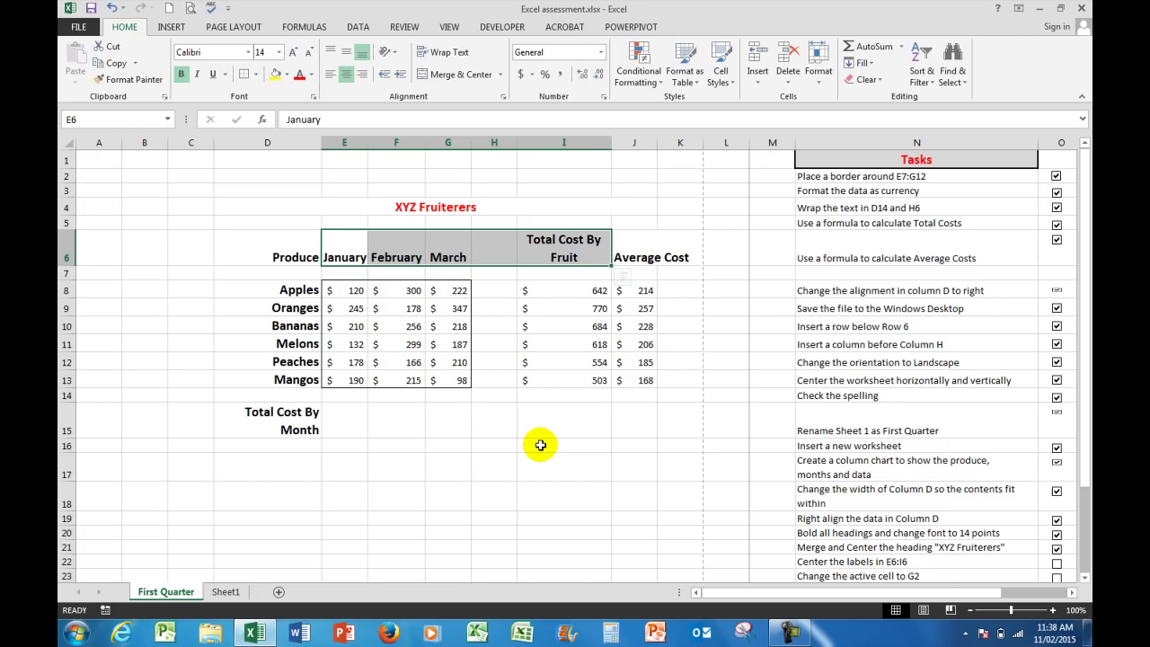
click(1056, 564)
Make G1 the active cell and tick off the "Change the active cell to G2" task
drag(1087, 475, 1087, 500)
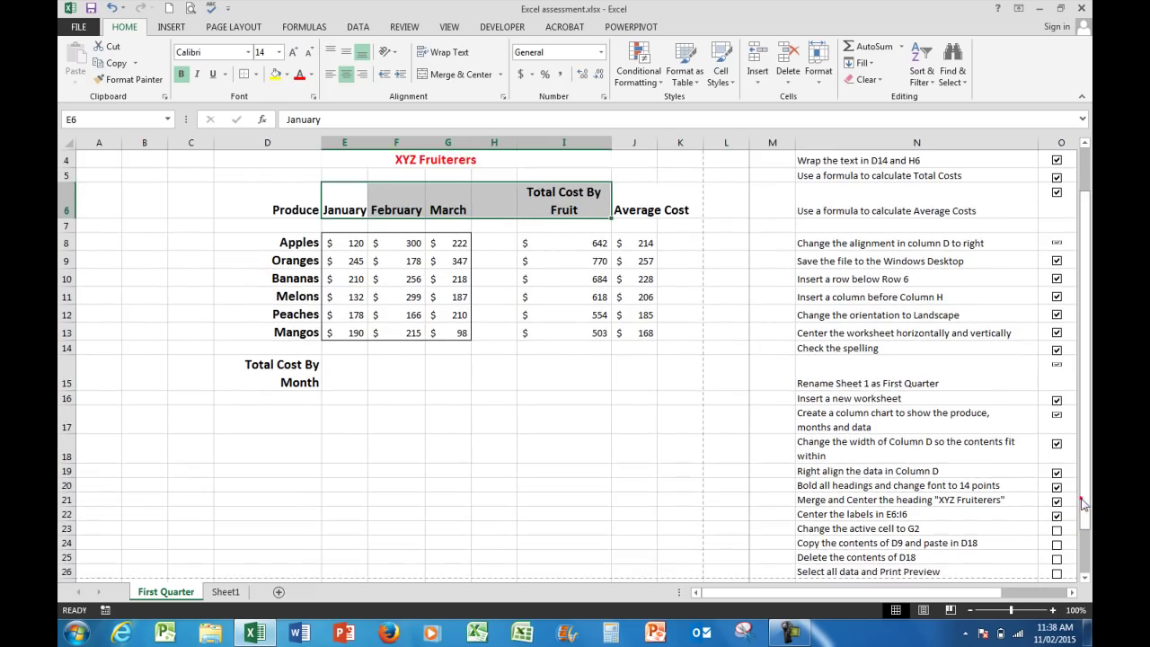
scroll(1062, 483, down, 1)
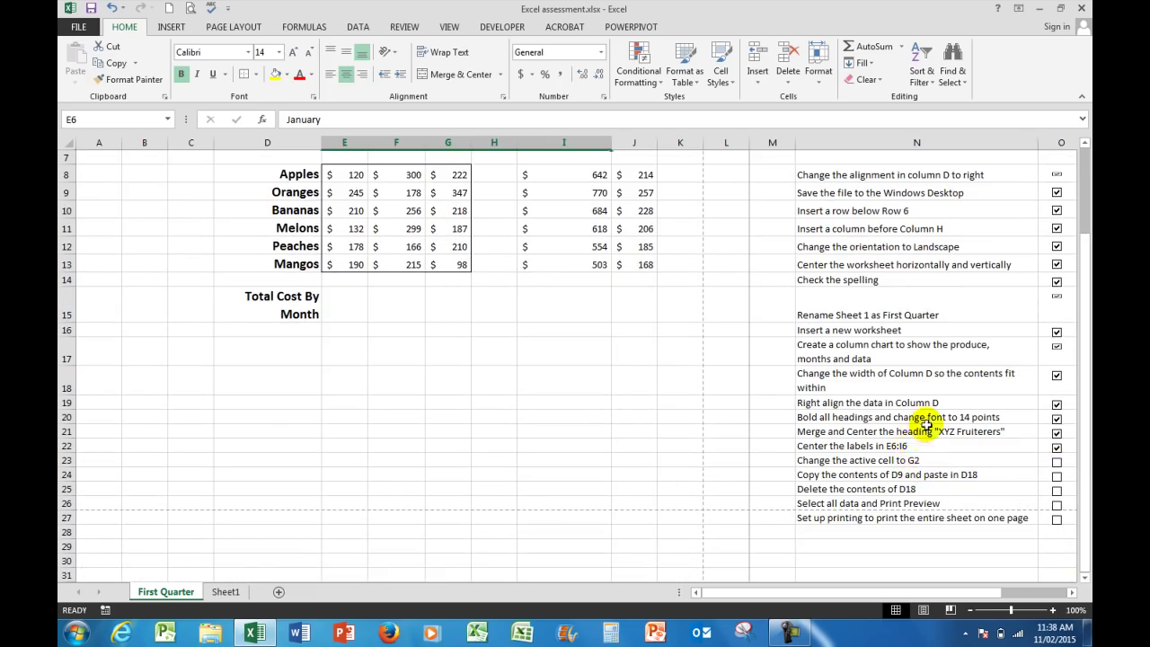
drag(1086, 327, 1087, 255)
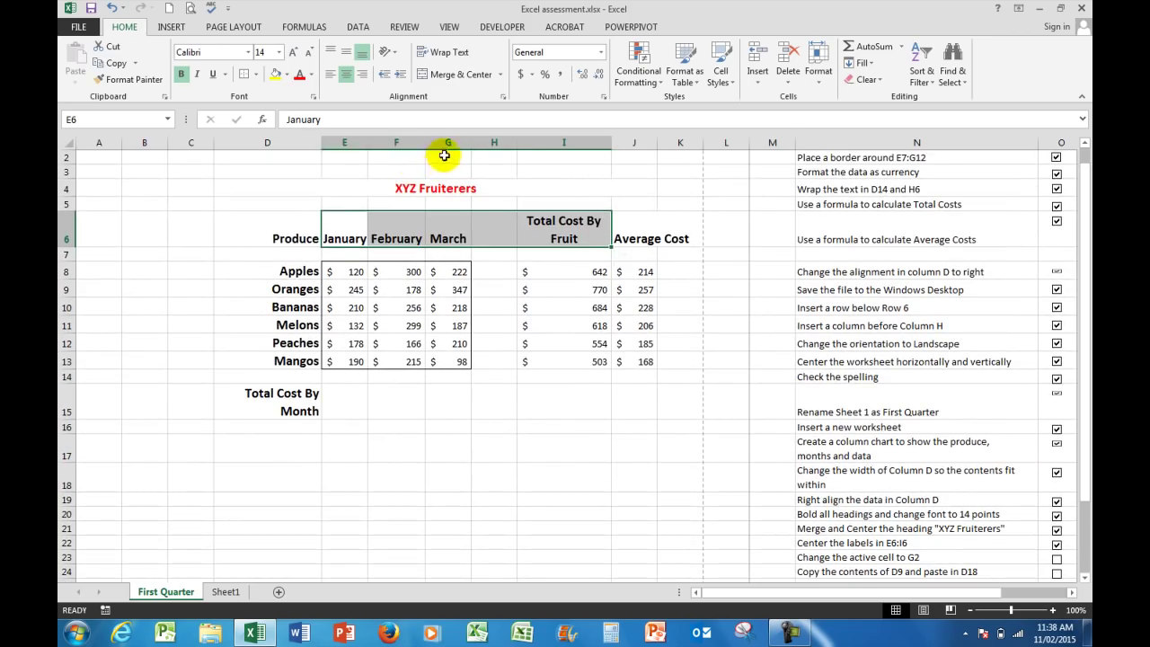
scroll(1068, 253, up, 1)
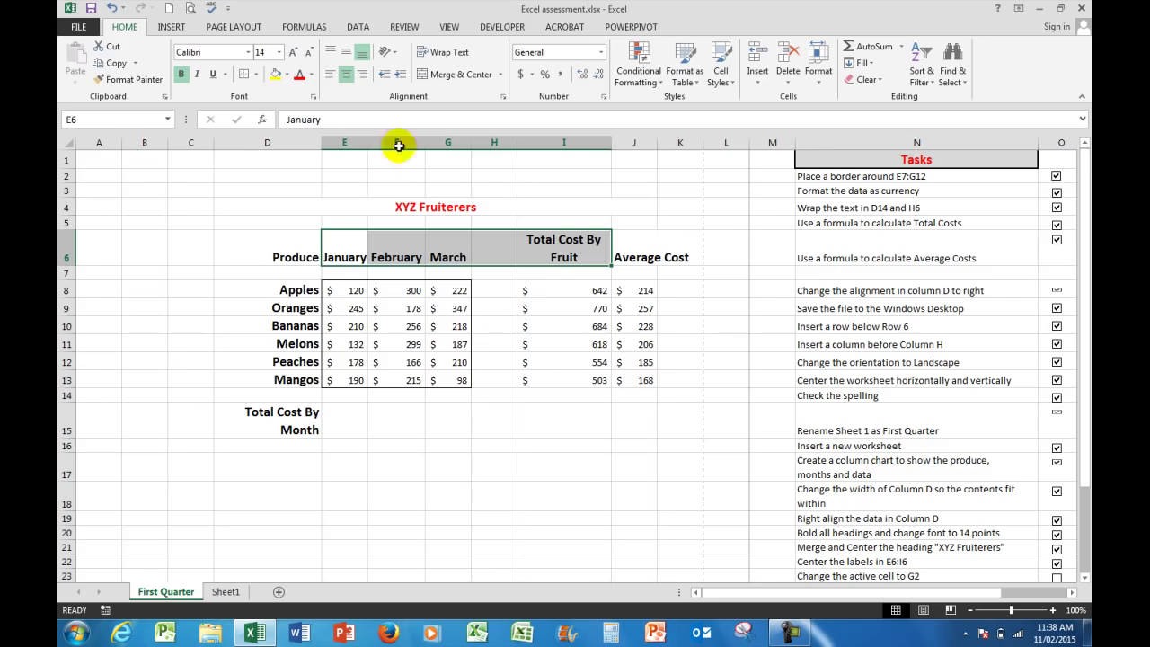
click(447, 159)
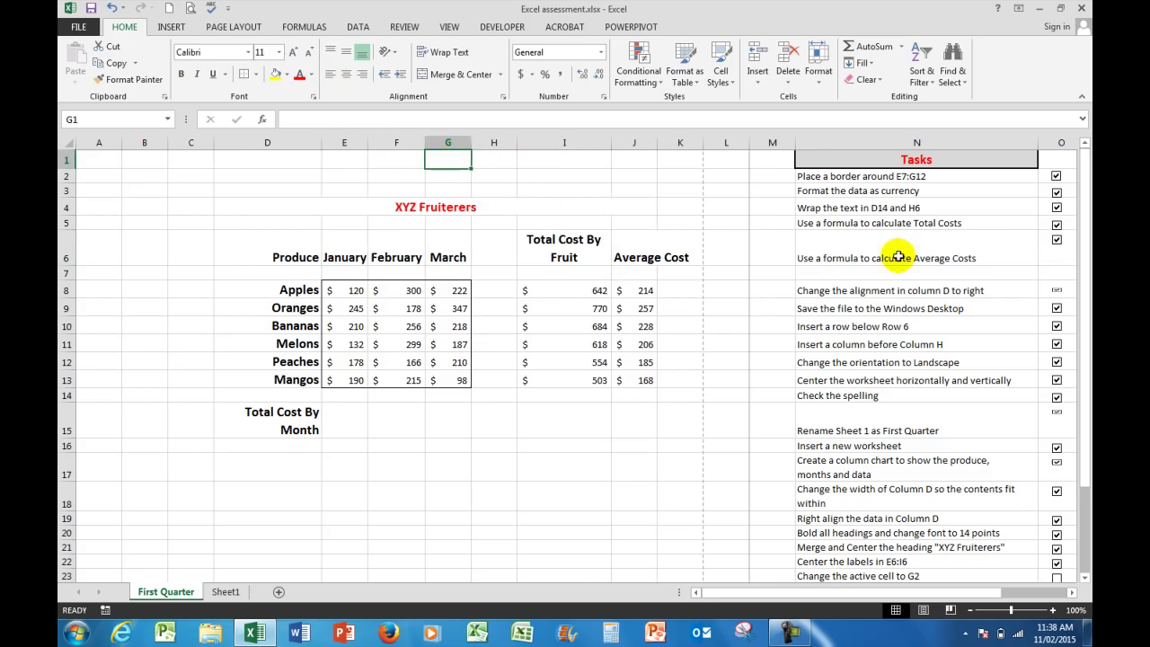
scroll(1087, 387, down, 2)
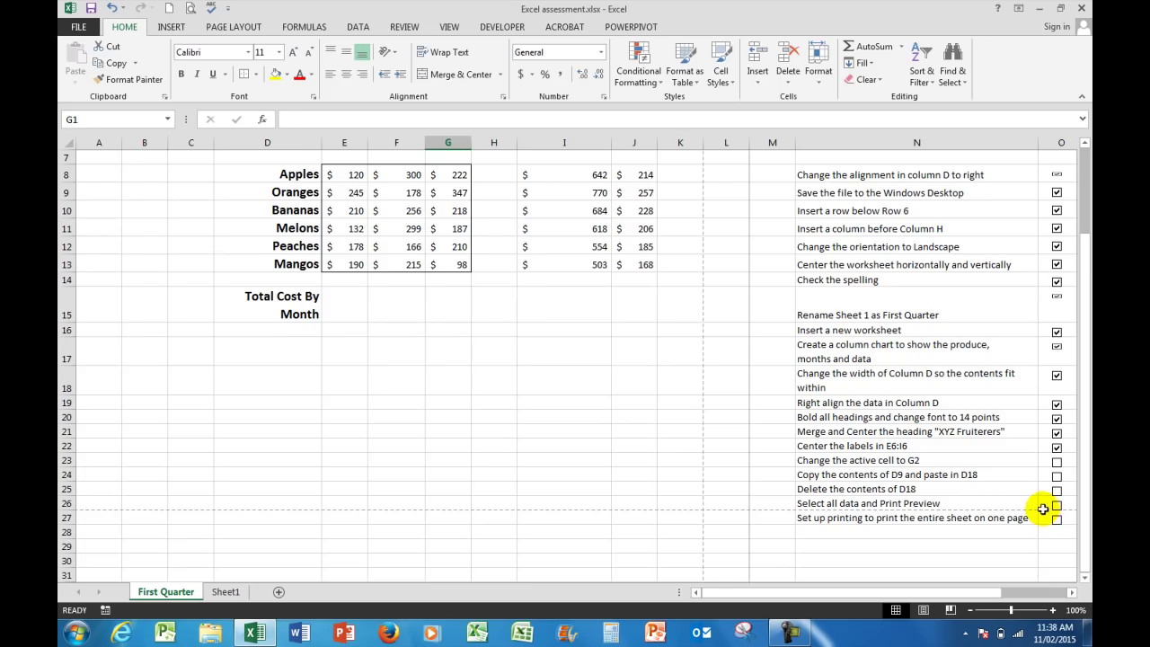
click(1057, 461)
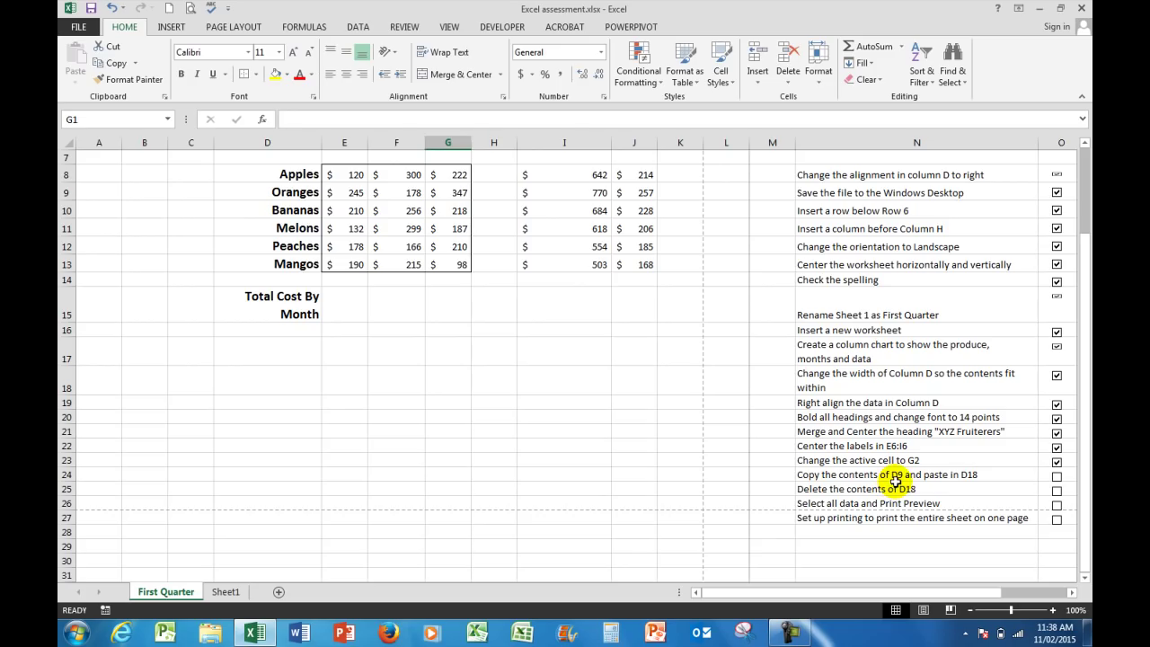
Copy the contents of D9 and paste them with formatting into D18, then clear the copy marquee
click(300, 193)
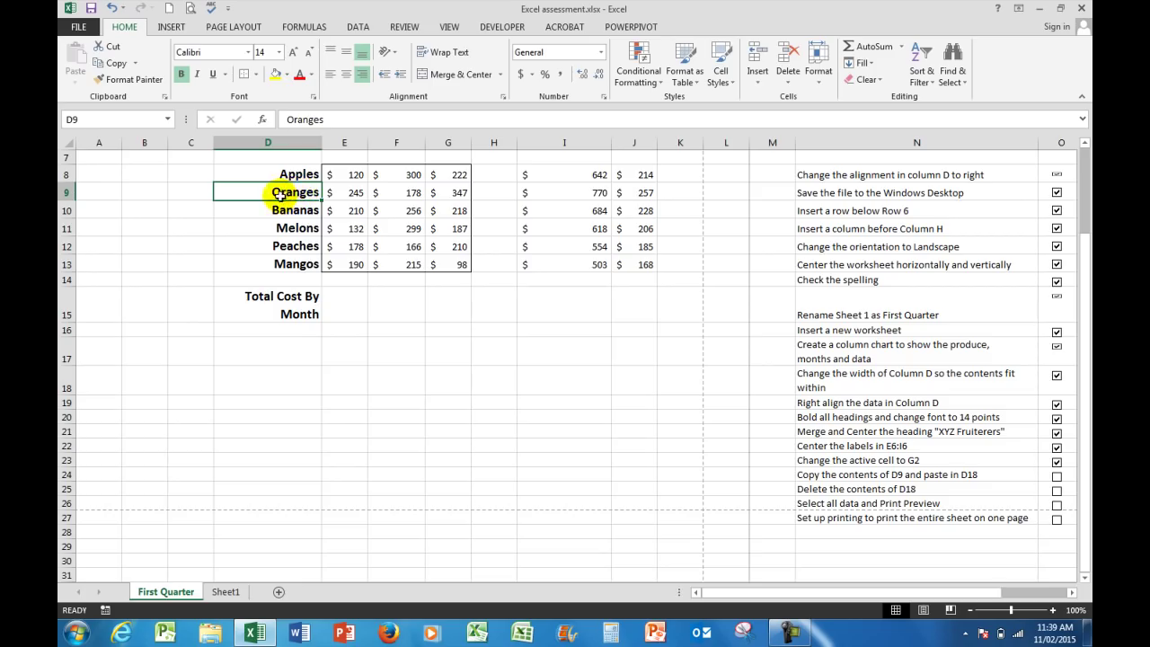
right_click(286, 191)
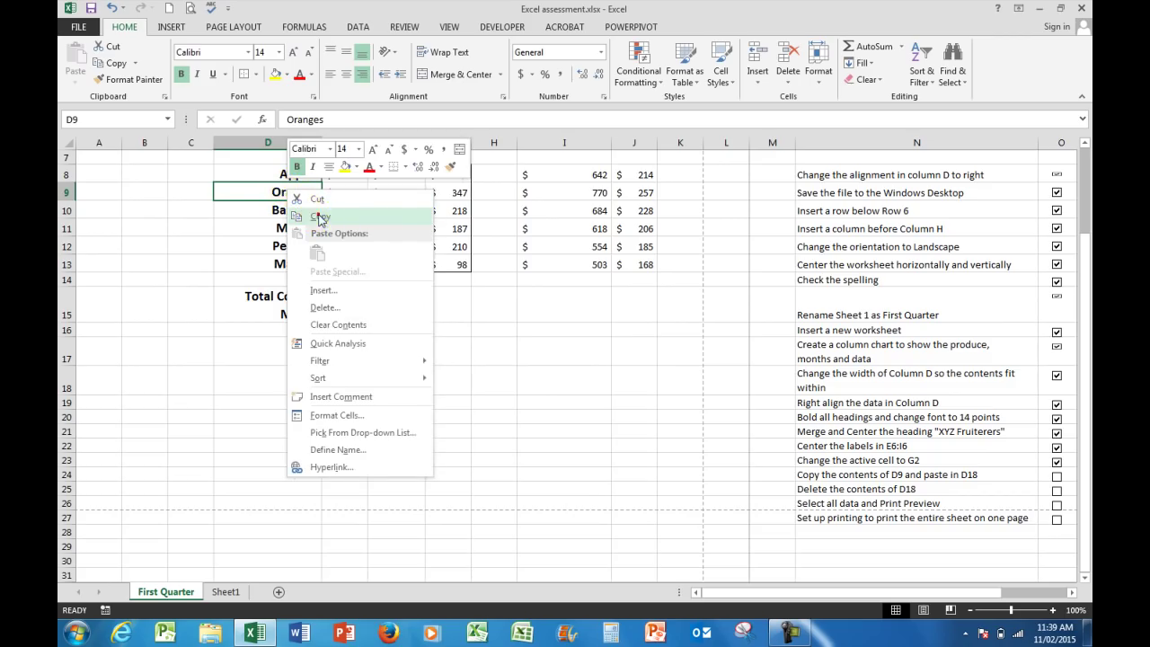
click(319, 217)
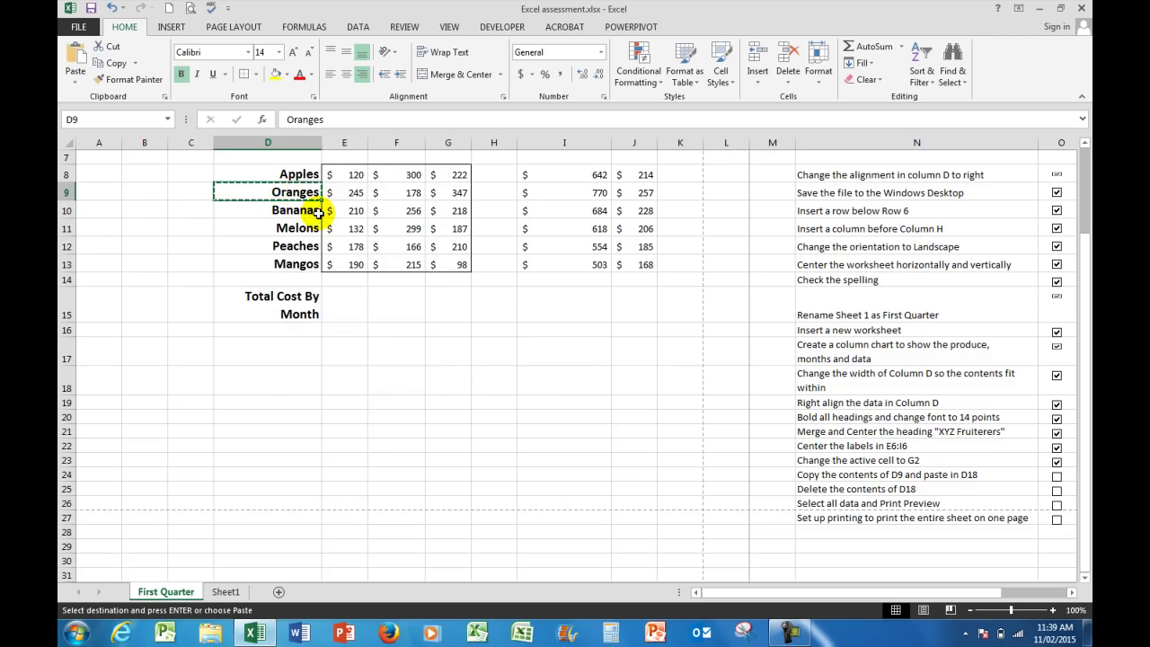
click(267, 385)
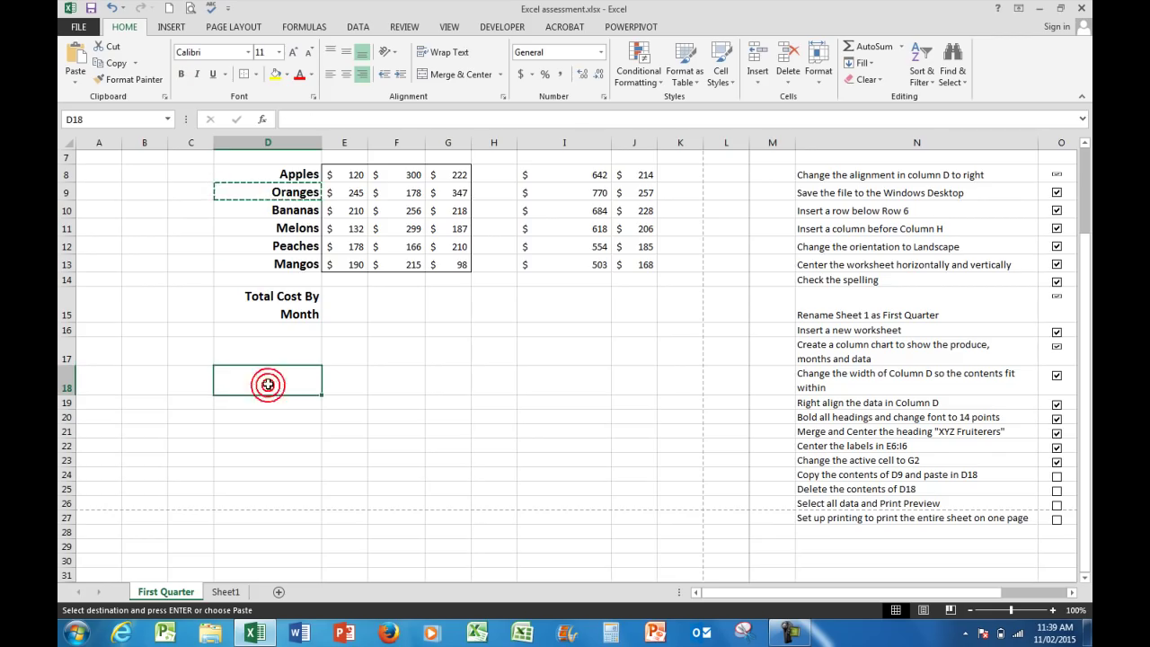
right_click(267, 385)
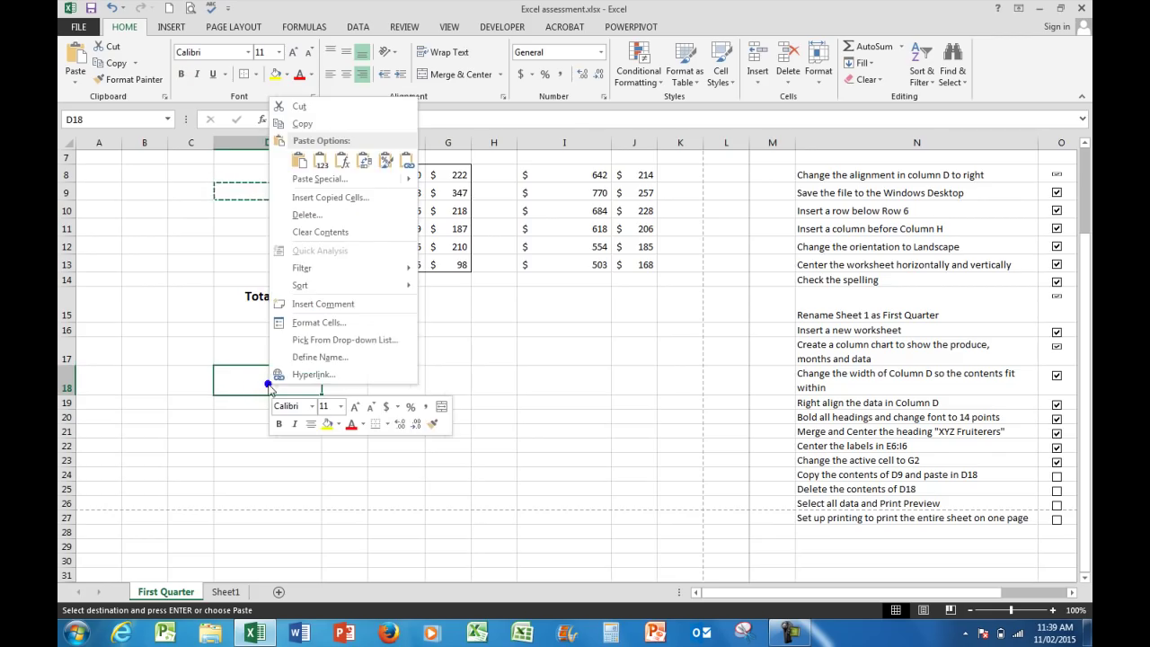
click(298, 163)
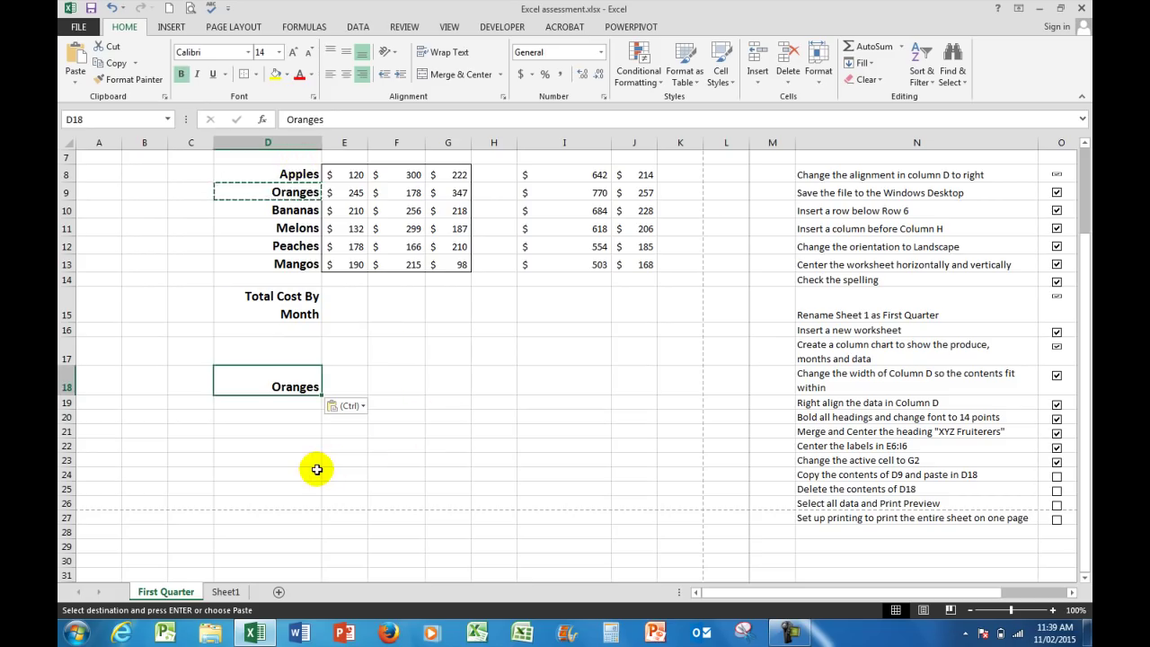
key(Escape)
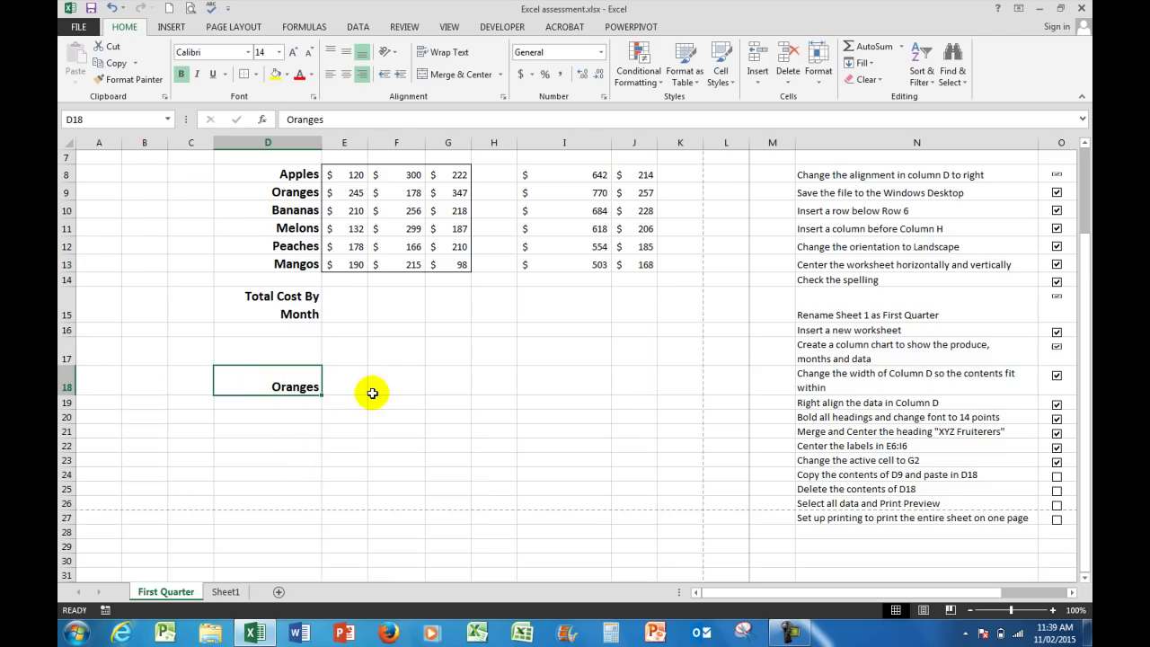
Delete the contents of D18 and tick off the copy-and-paste and delete tasks
key(Delete)
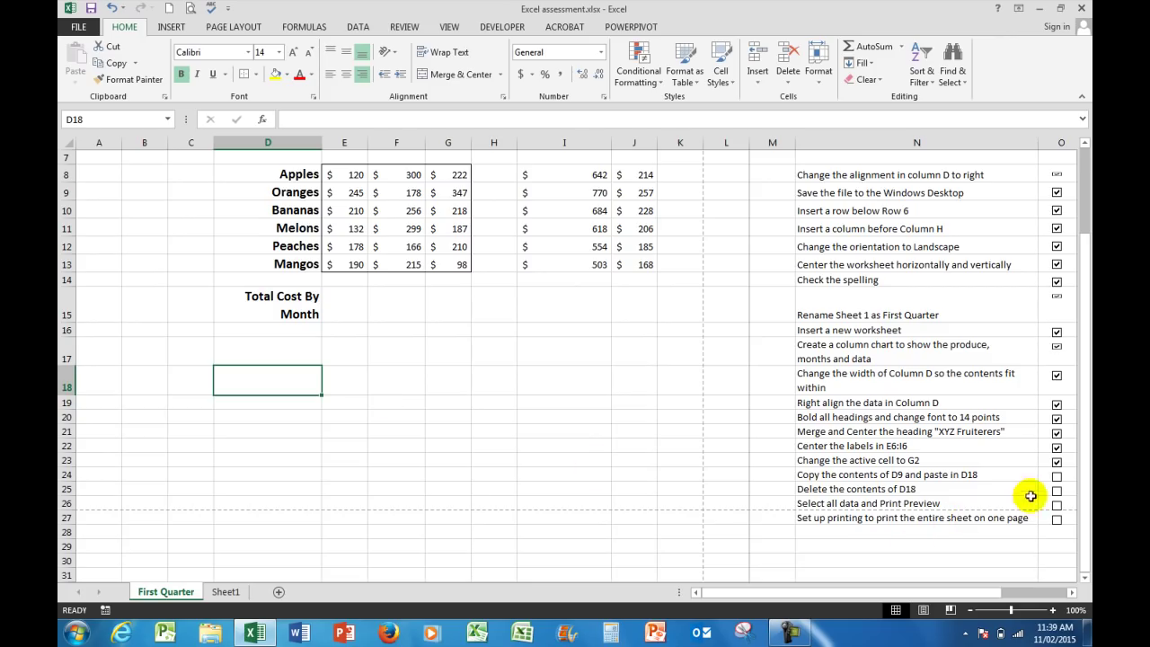
click(1055, 486)
click(1057, 491)
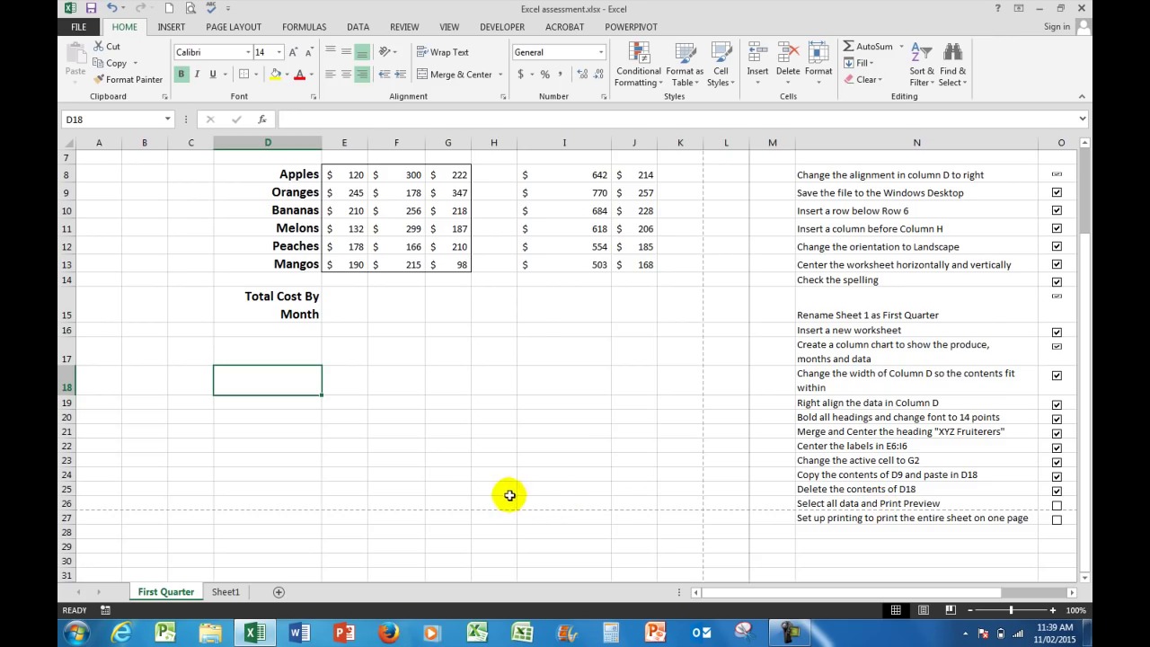
Open the print preview of the First Quarter worksheet
scroll(504, 489, up, 2)
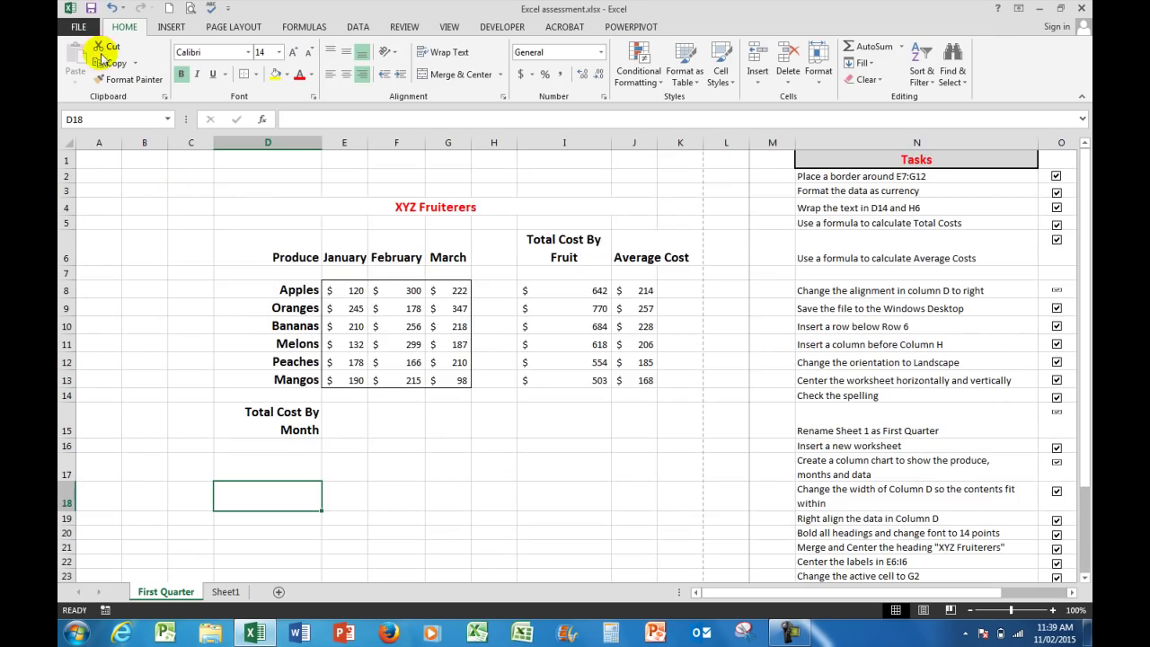
click(78, 29)
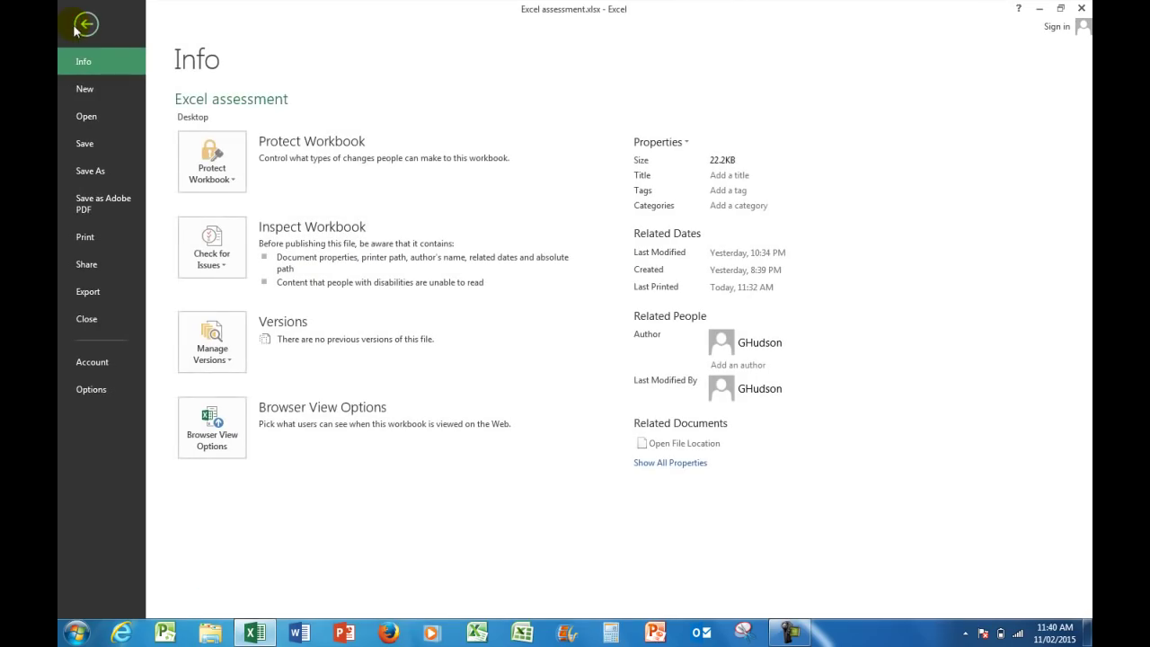
click(87, 235)
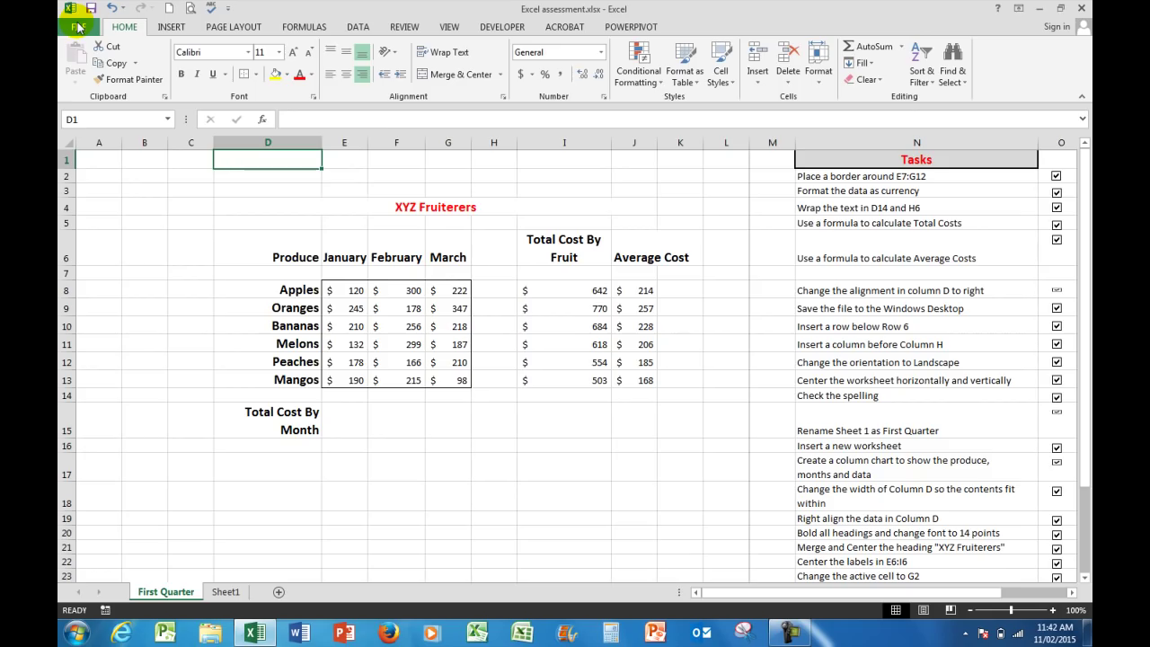
Set the print scaling to Fit Sheet on One Page and return to the worksheet
click(85, 27)
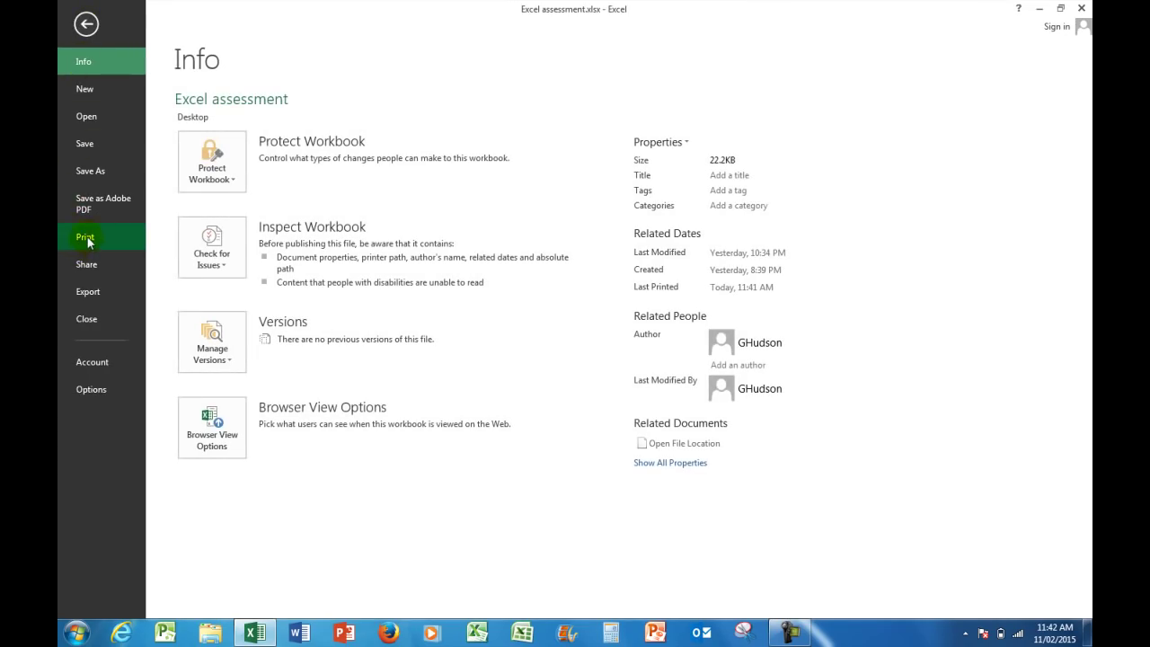
click(86, 236)
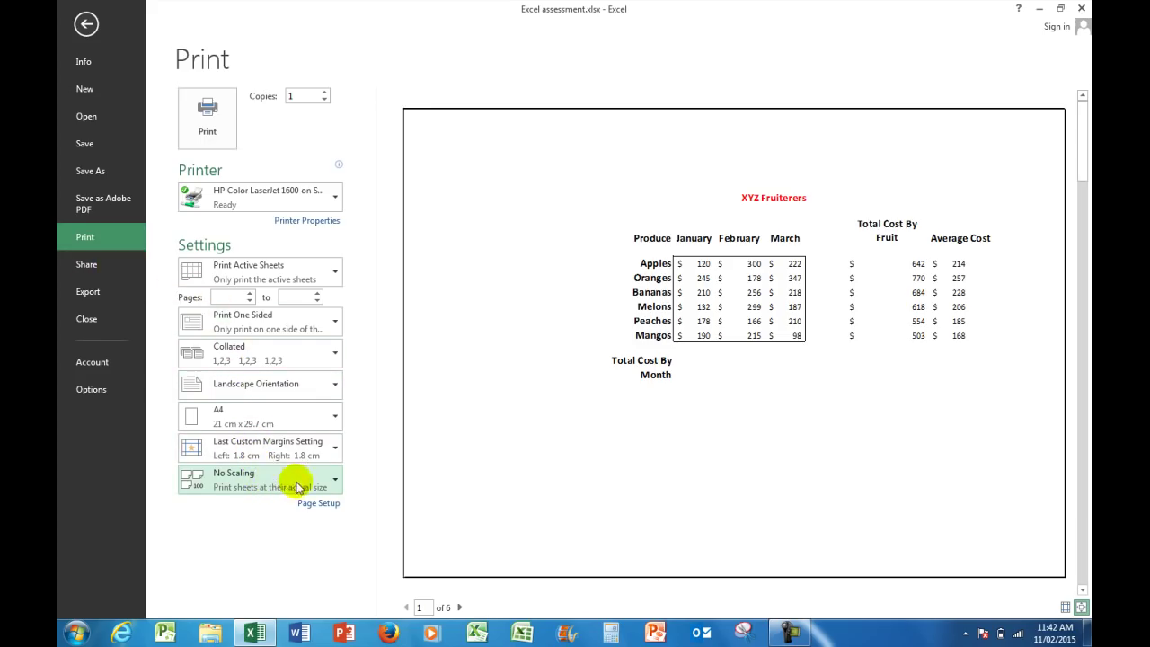
click(337, 483)
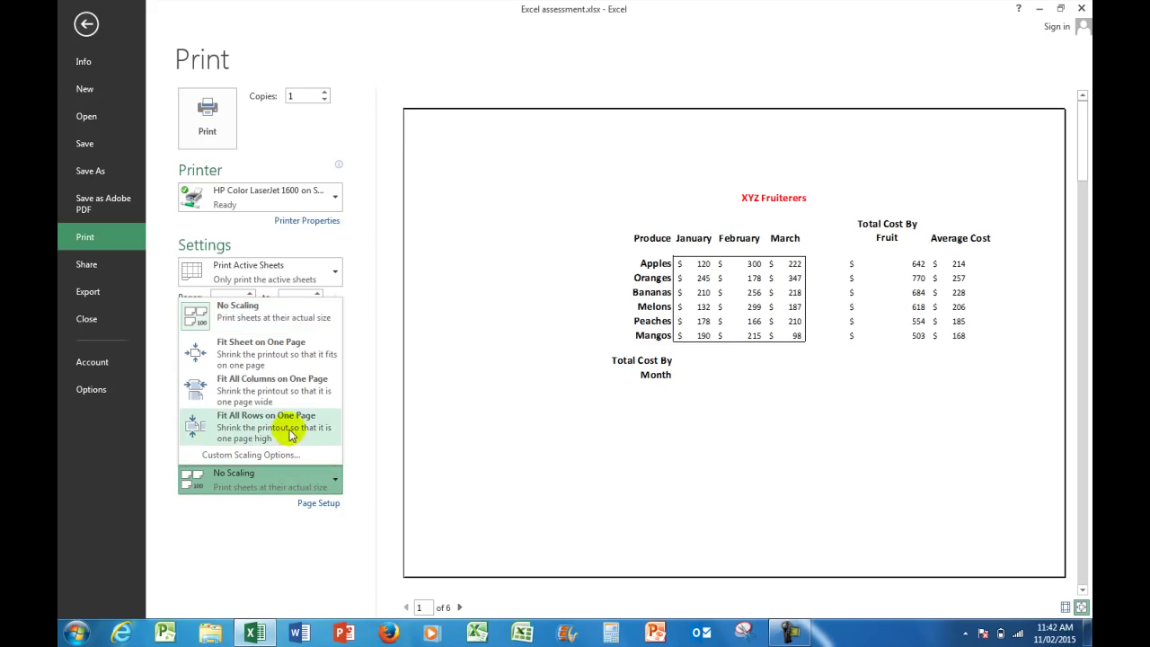
click(276, 347)
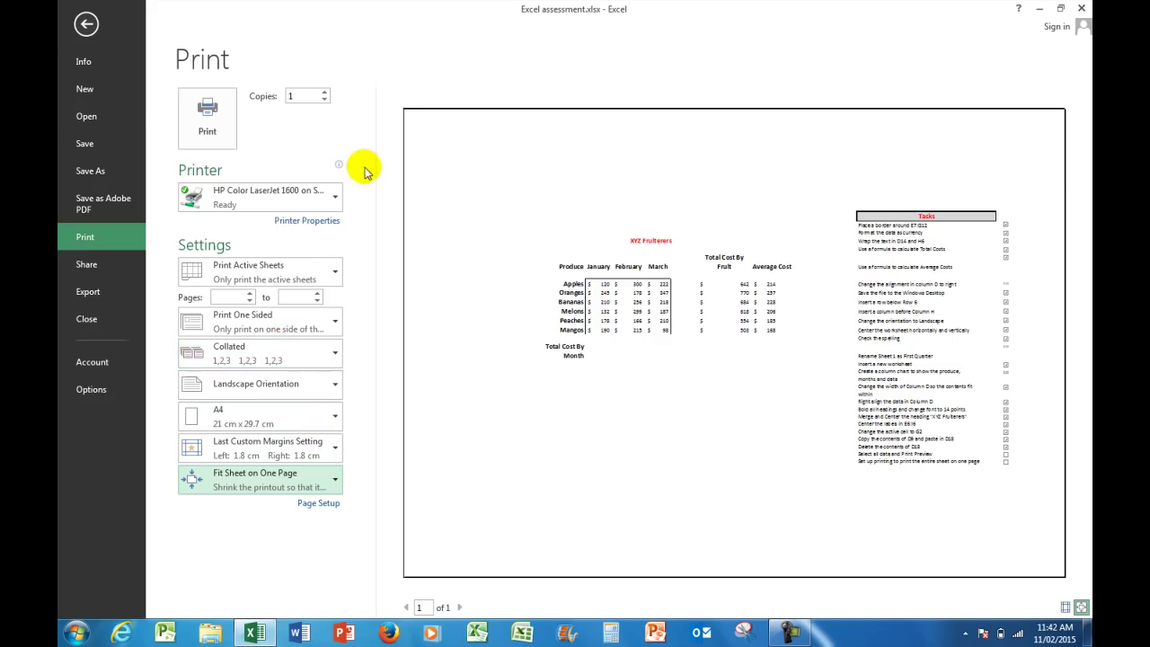
click(86, 25)
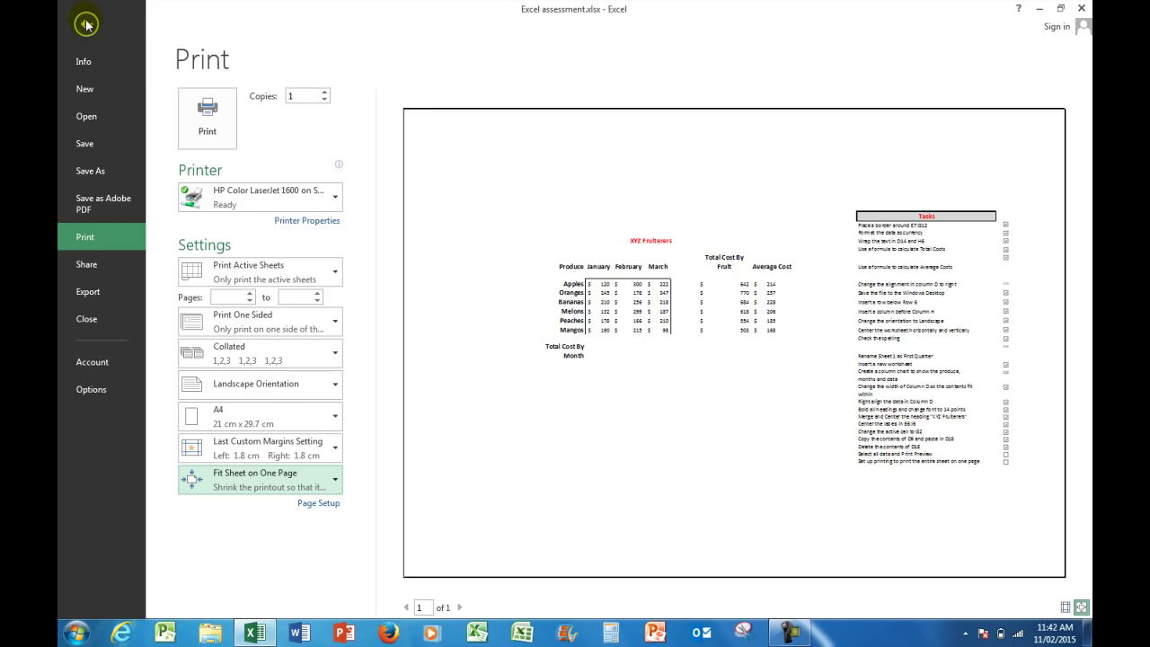
click(86, 25)
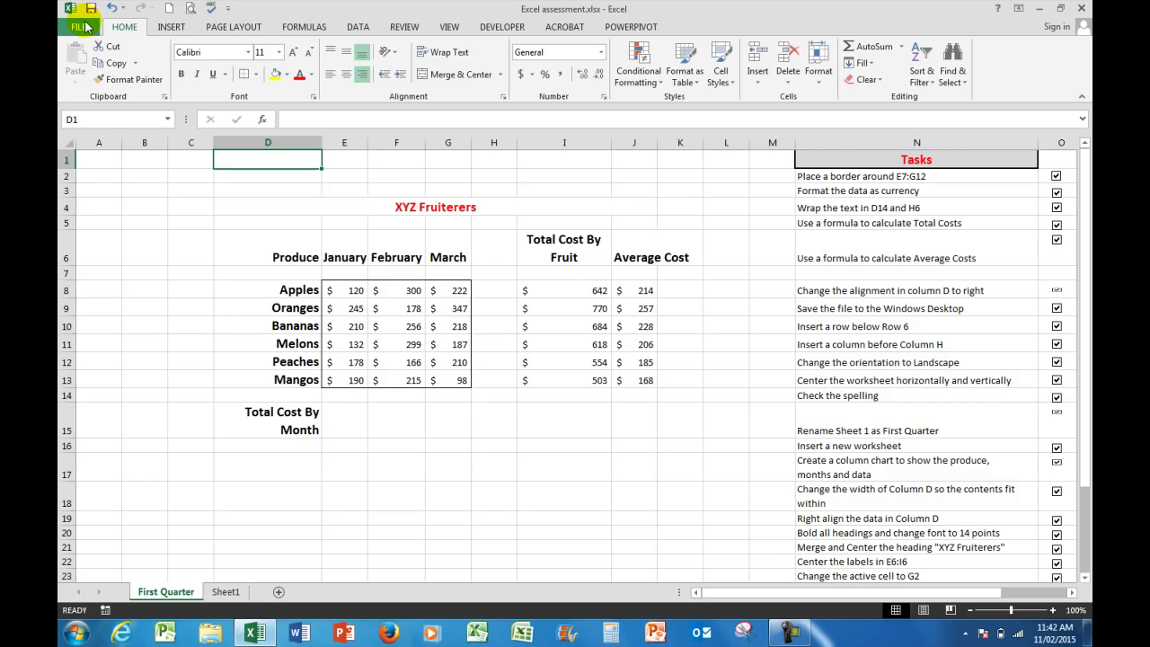